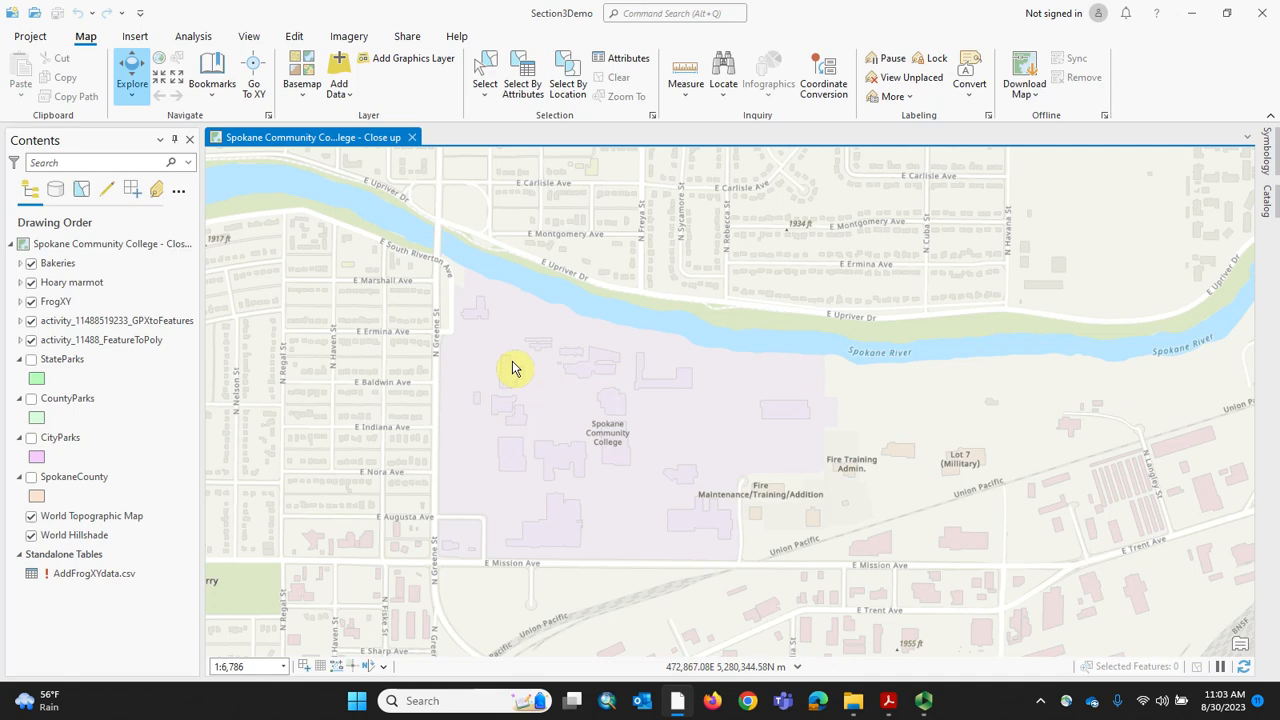
Review the contents and symbols of the Bakeries, Hoary marmot, FrogXY, GPXtoFeatures and FeatureToPoly layers one after another
{"action": "left_click", "coordinate": [20, 264]}
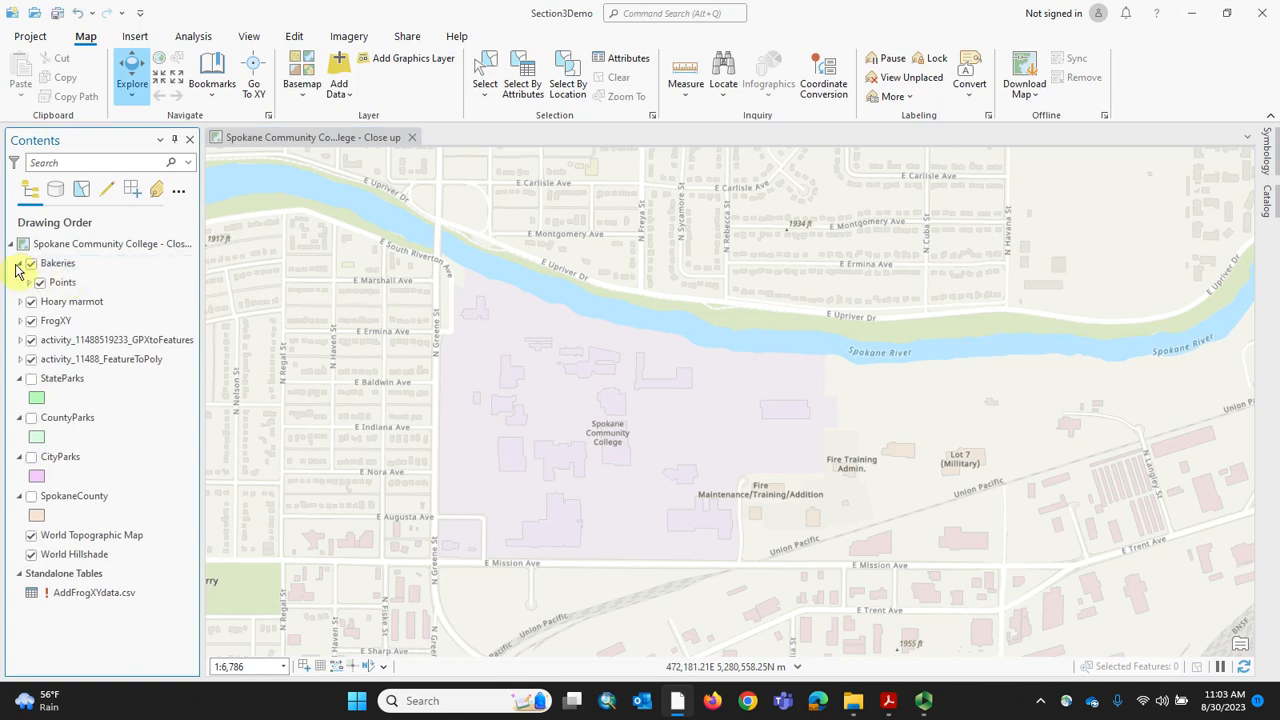
{"action": "left_click", "coordinate": [18, 264]}
{"action": "left_click", "coordinate": [20, 283]}
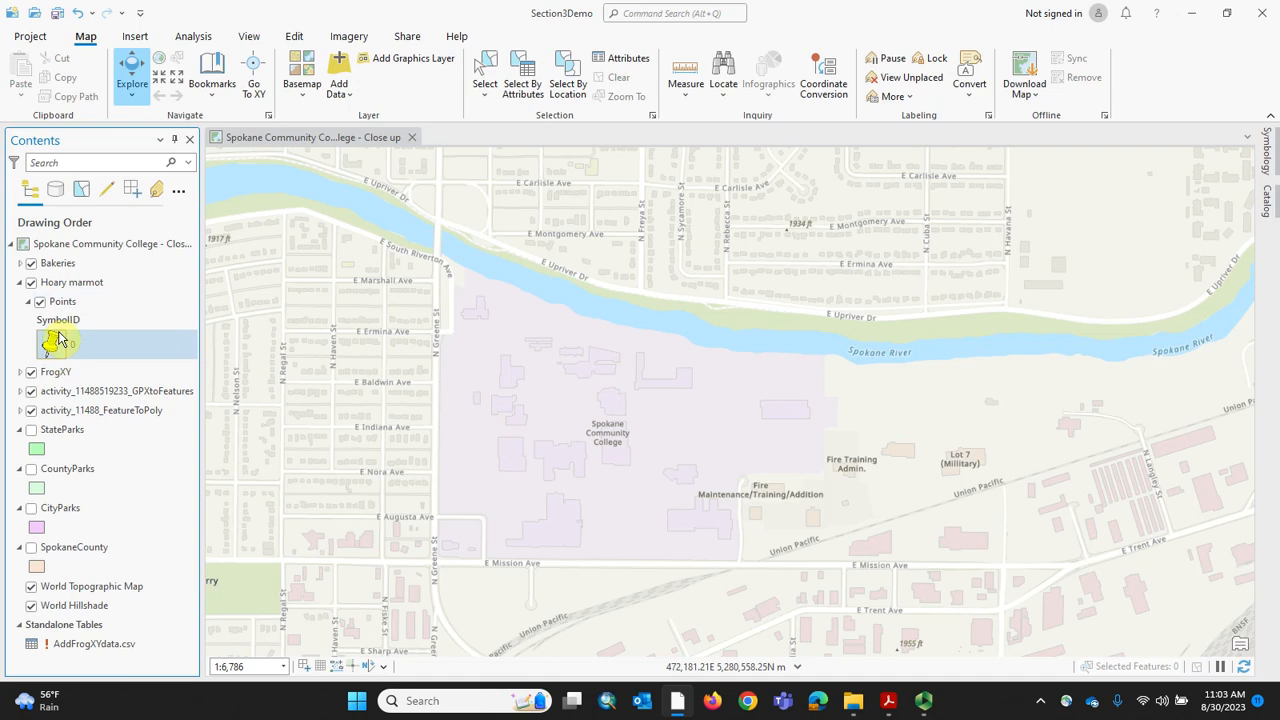
{"action": "left_click", "coordinate": [20, 283]}
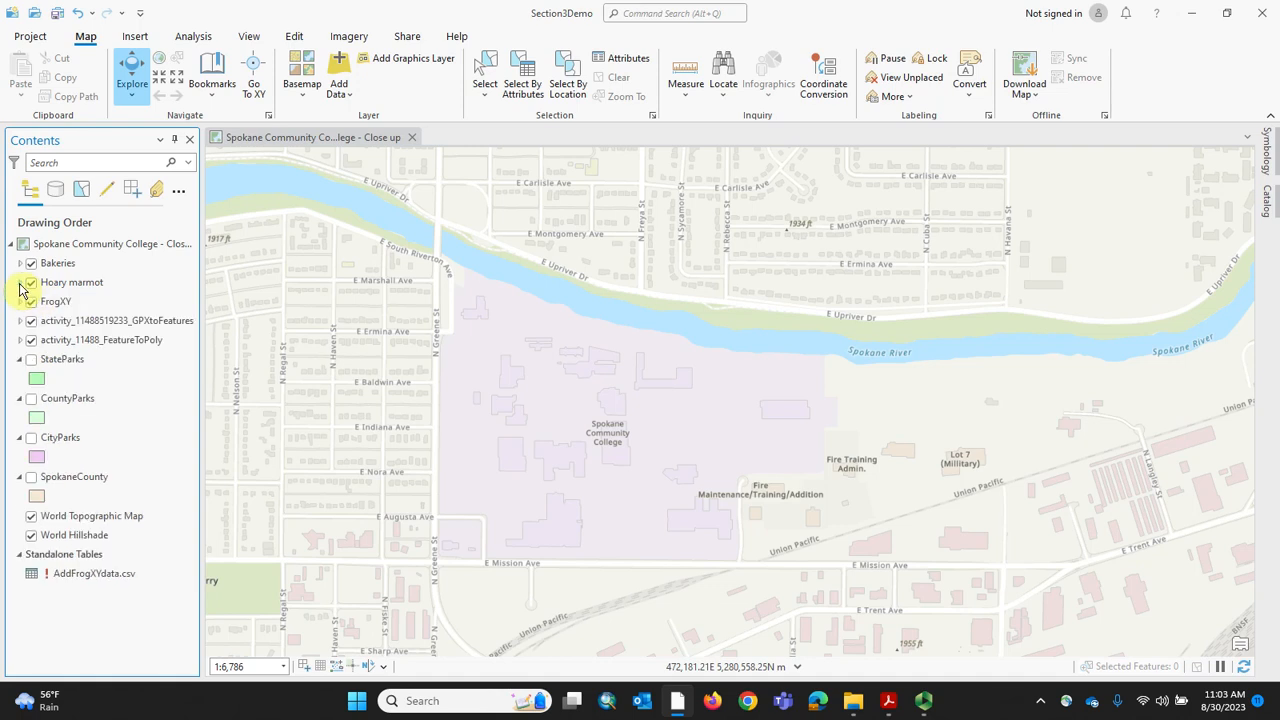
{"action": "left_click", "coordinate": [20, 302]}
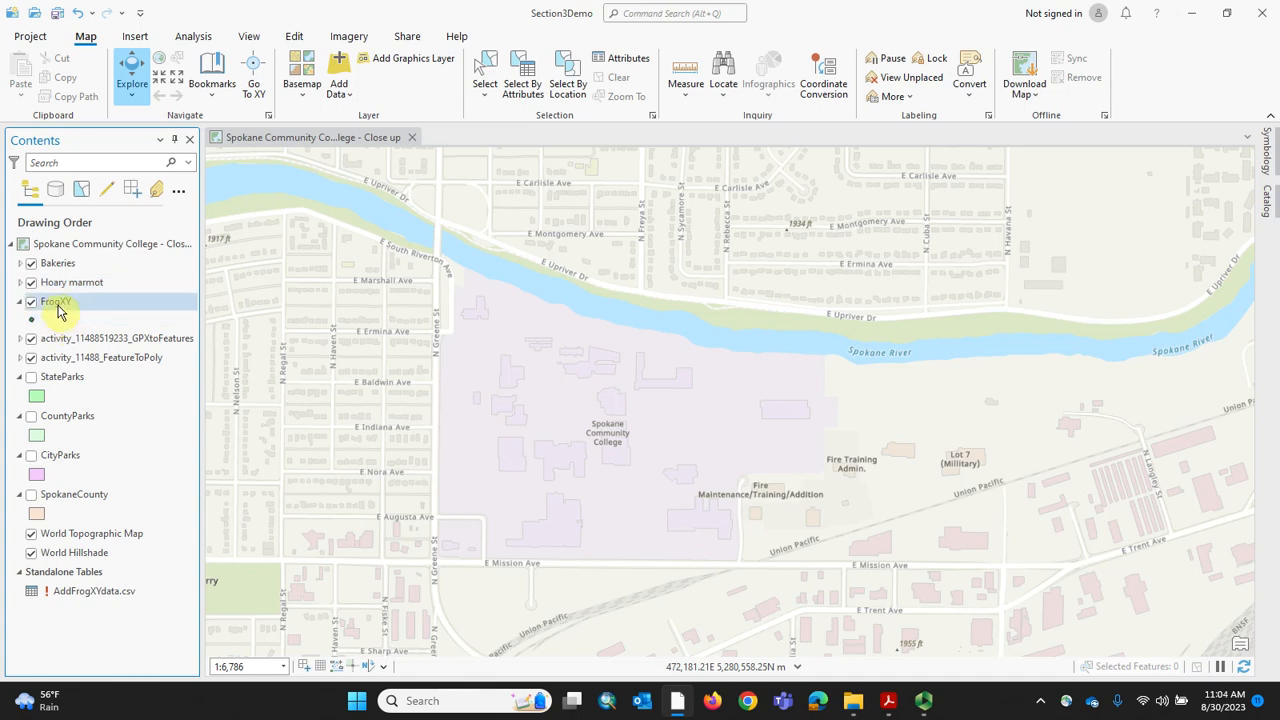
{"action": "left_click", "coordinate": [21, 302]}
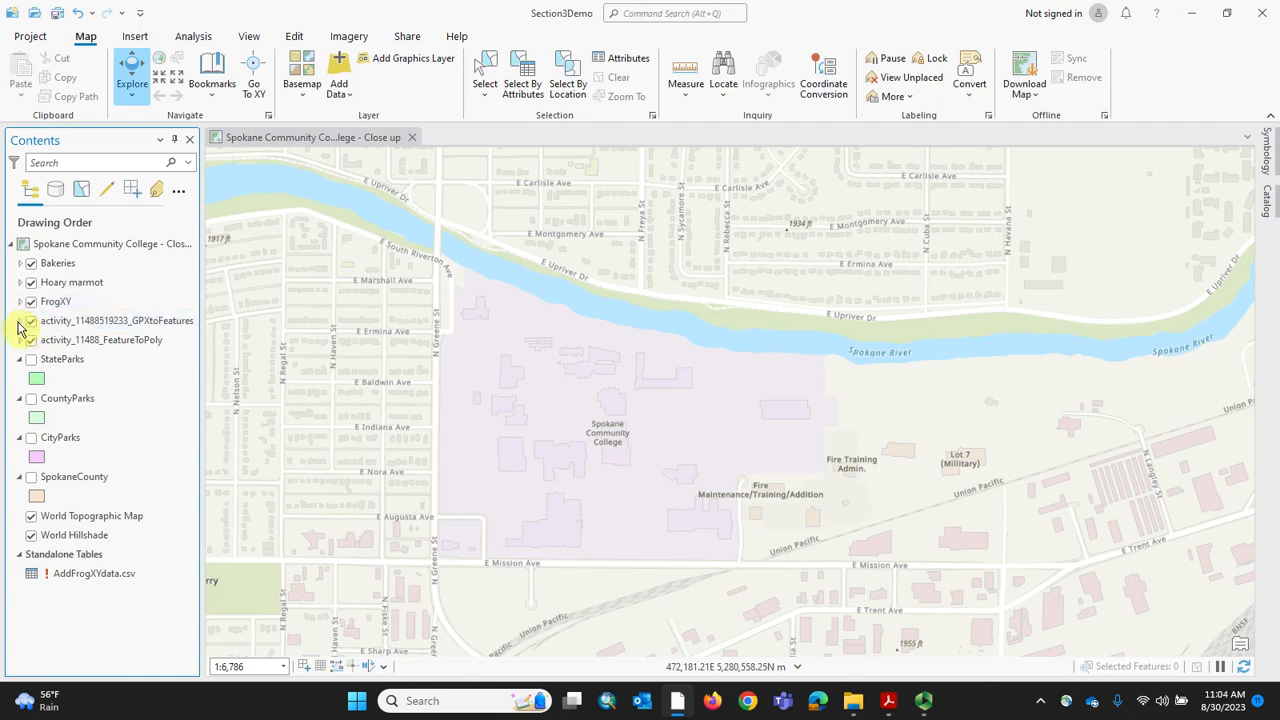
{"action": "left_click", "coordinate": [21, 321]}
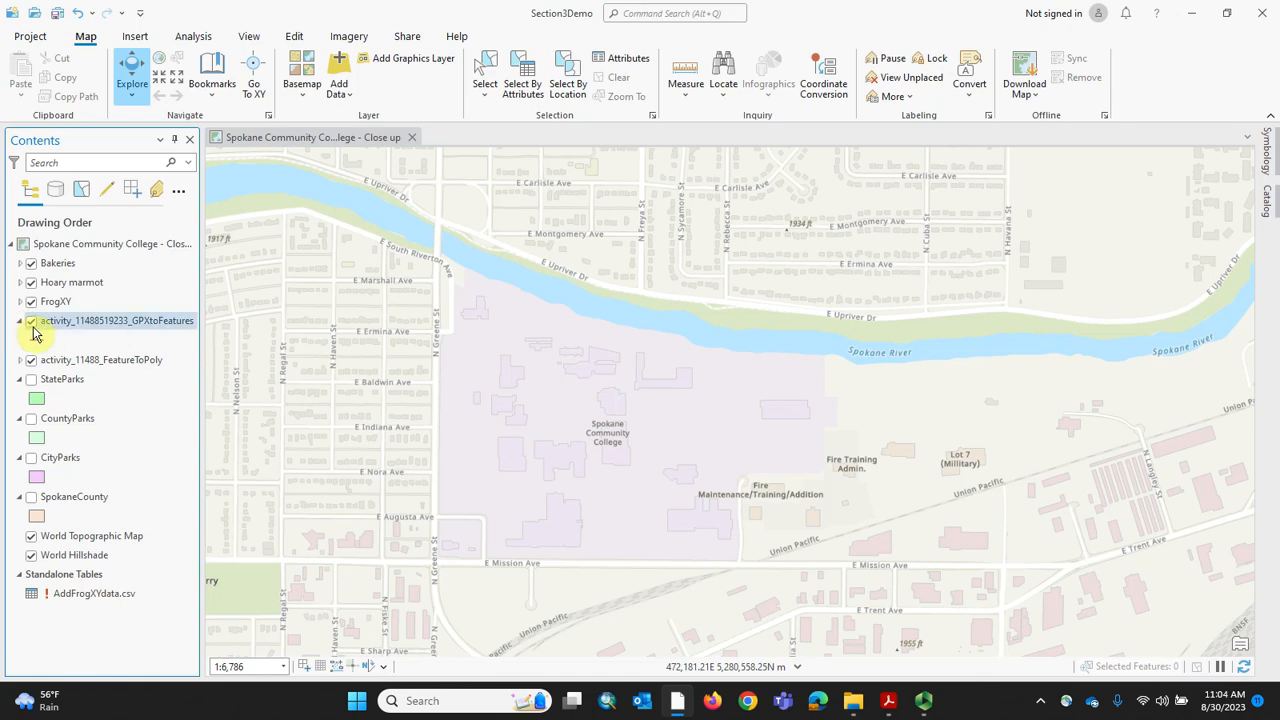
{"action": "left_click", "coordinate": [20, 321]}
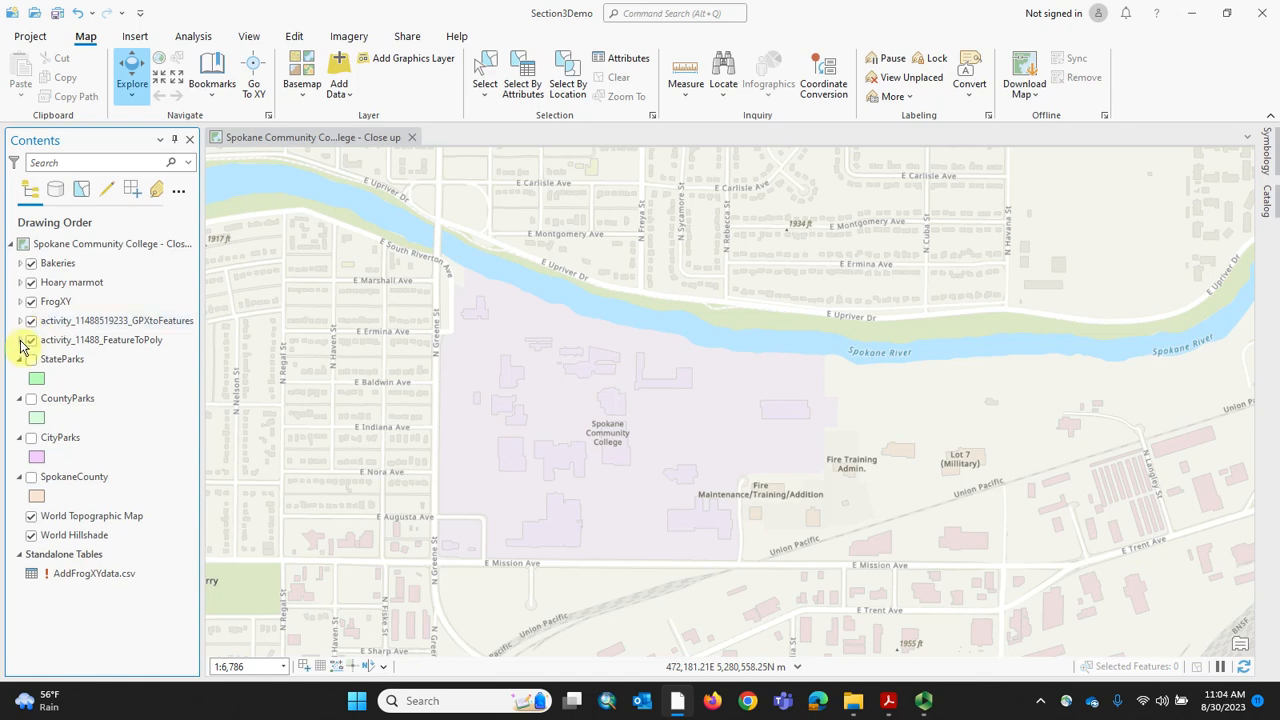
{"action": "left_click", "coordinate": [20, 341]}
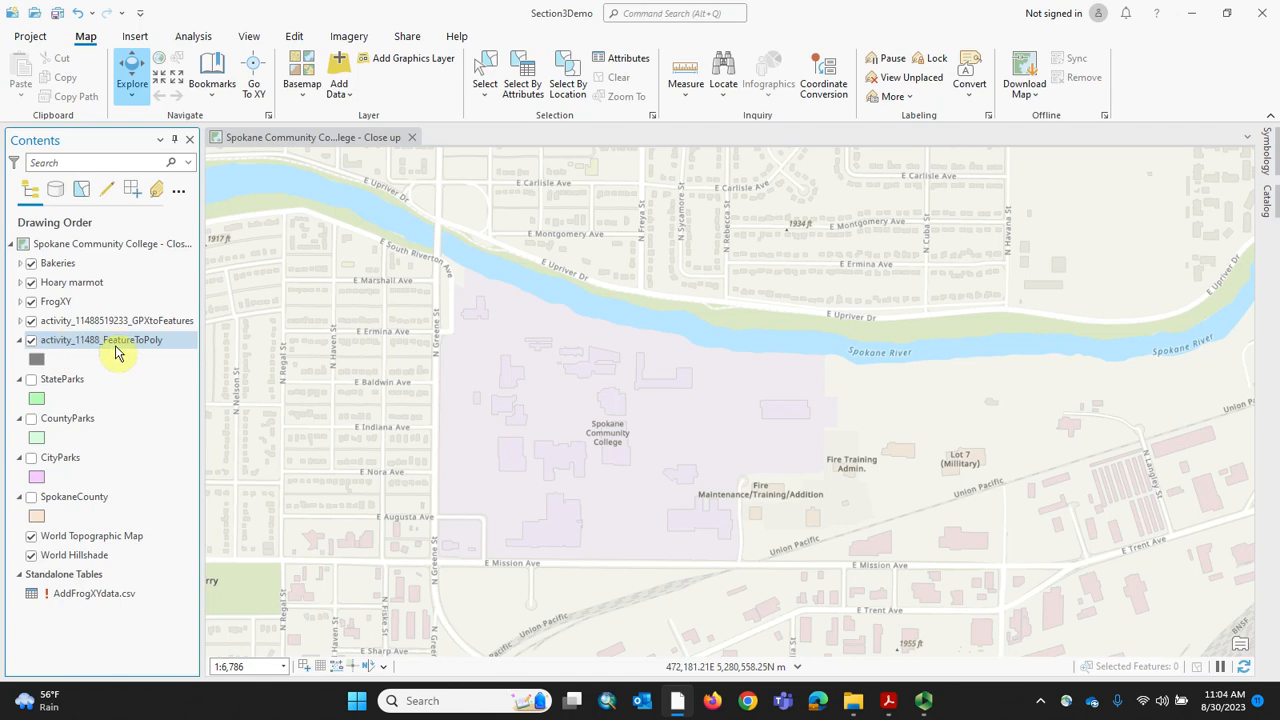
{"action": "left_click", "coordinate": [19, 340]}
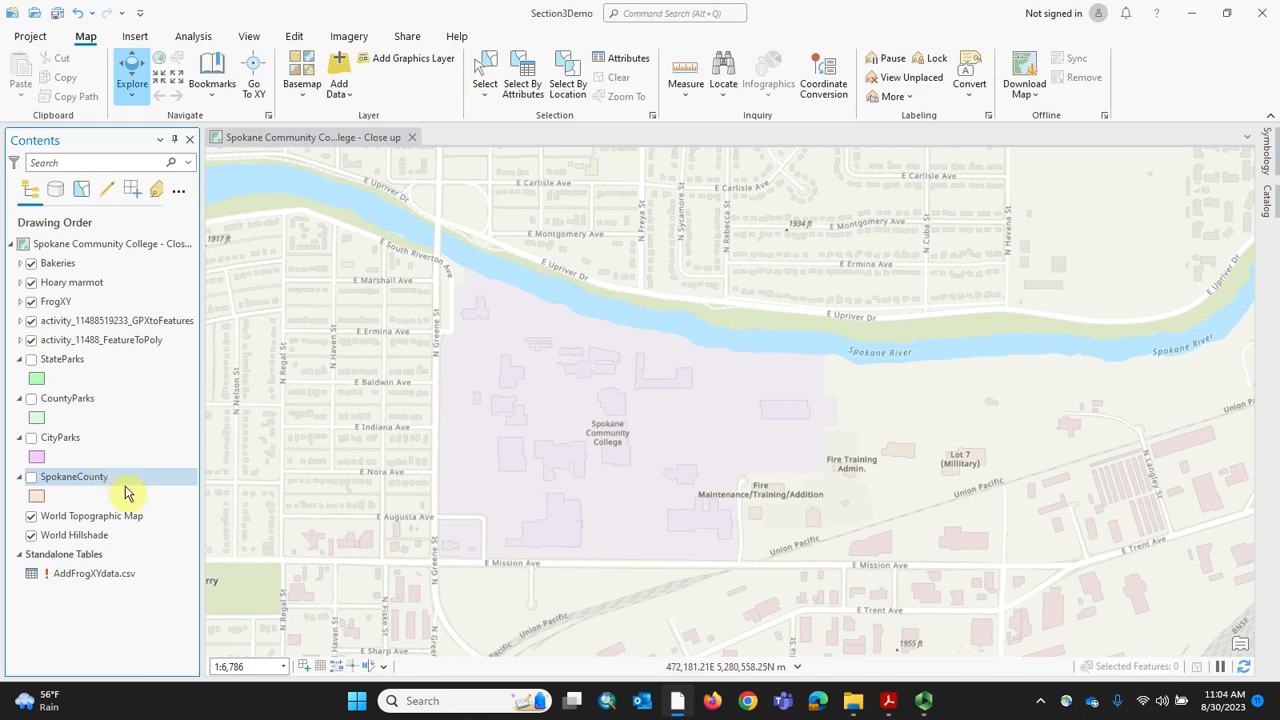
Switch to the GIS Basics PDF in Acrobat and open the Washington Department of Fish and Wildlife data site from its Washington links
{"action": "left_click", "coordinate": [888, 706]}
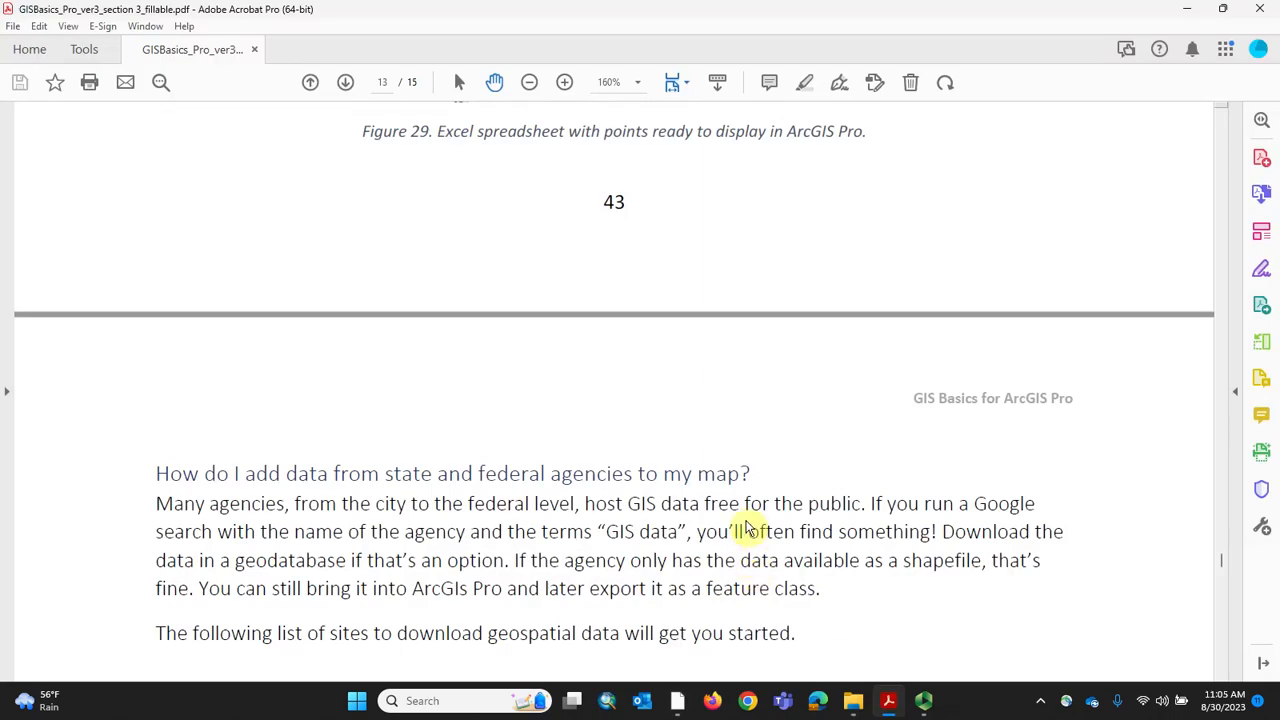
{"action": "scroll", "coordinate": [746, 520], "scroll_direction": "down", "scroll_amount": 2}
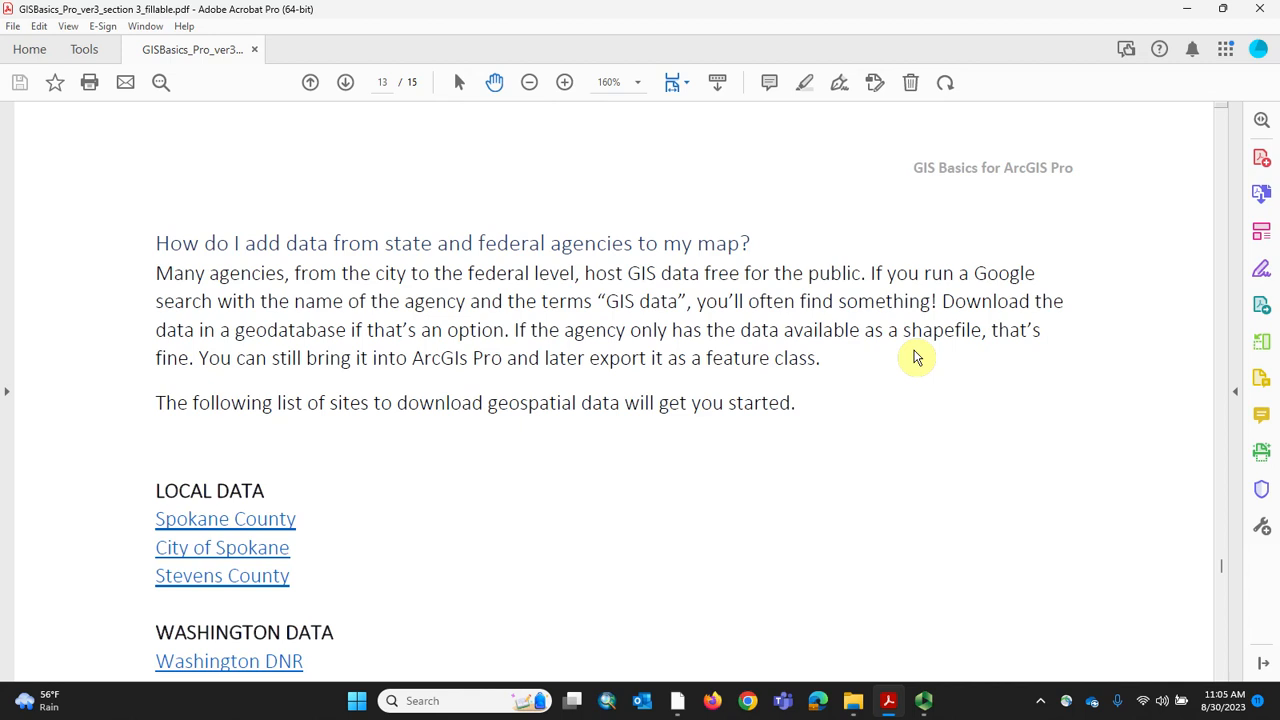
{"action": "scroll", "coordinate": [362, 437], "scroll_direction": "down", "scroll_amount": 3}
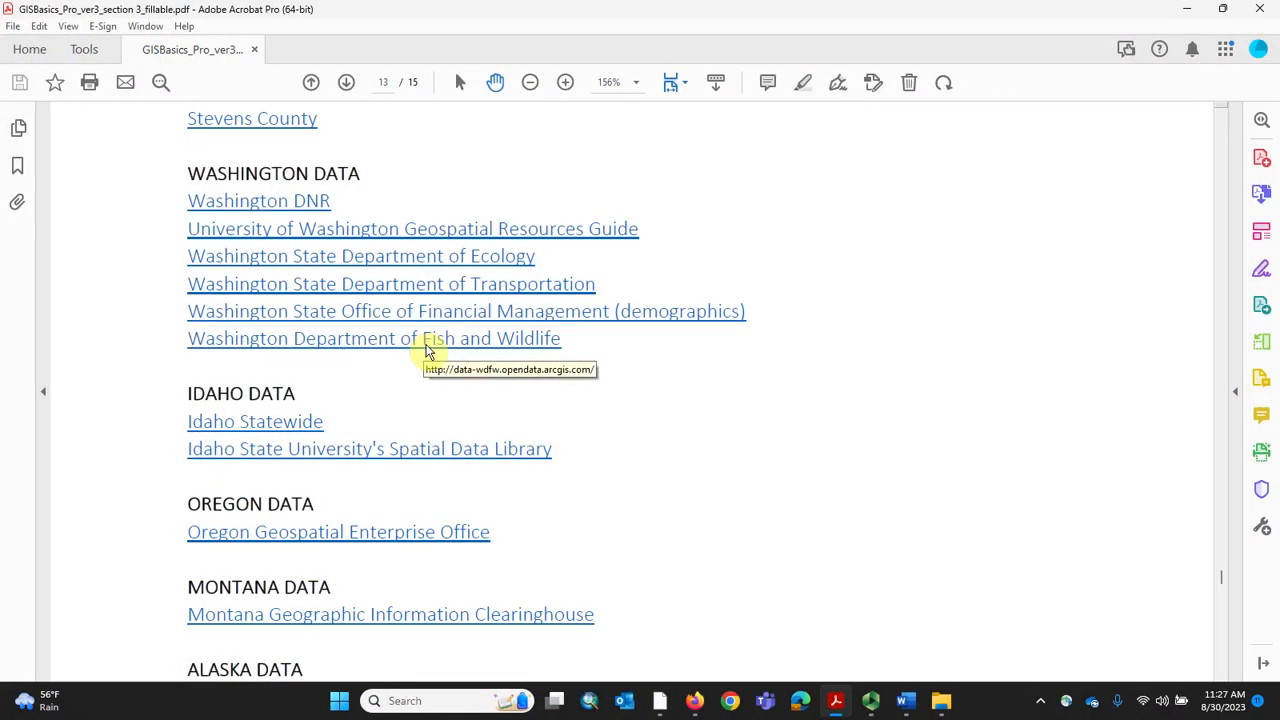
{"action": "left_click", "coordinate": [427, 345]}
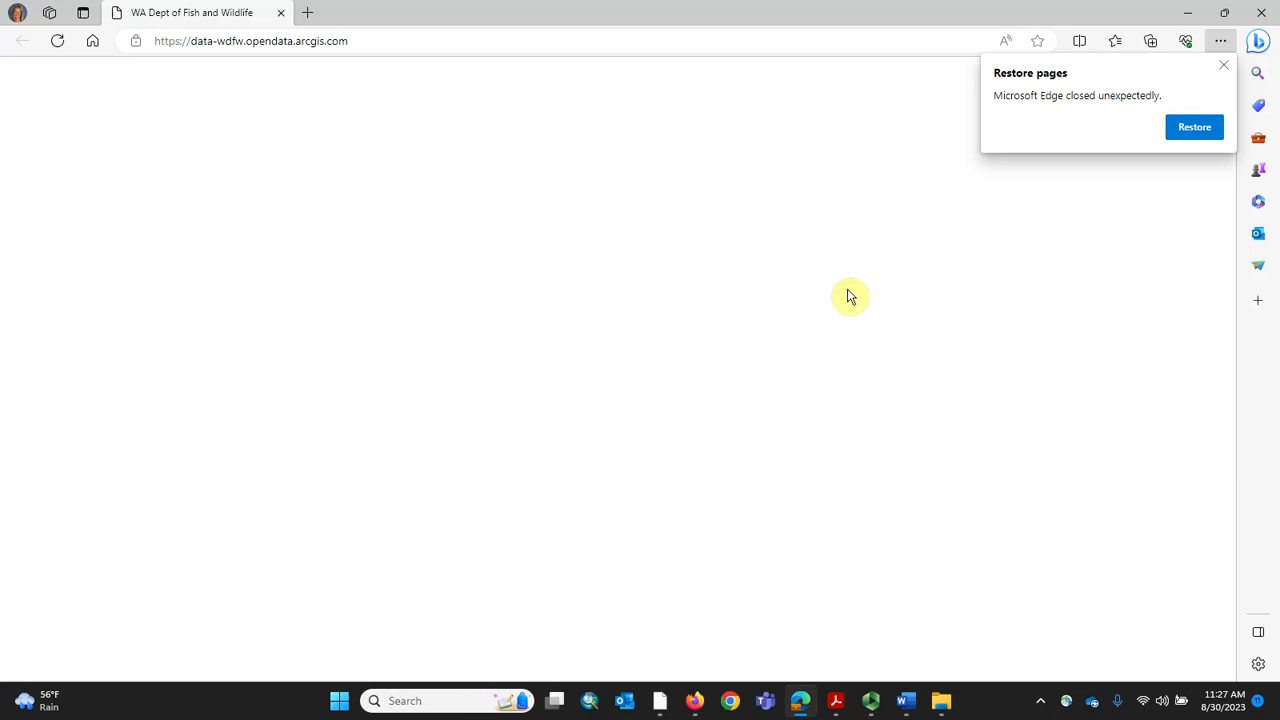
{"action": "left_click", "coordinate": [1226, 67]}
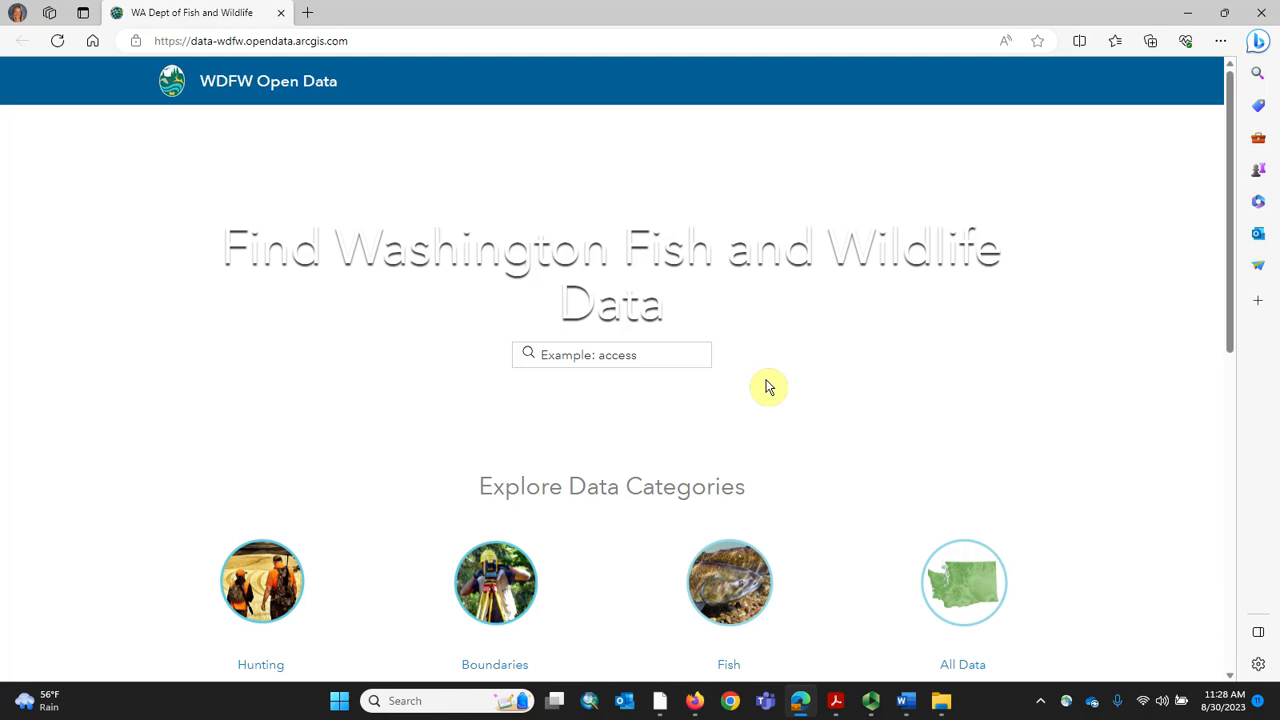
Open the Wildlife data category and filter the results to the Feature Layer content type
{"action": "scroll", "coordinate": [768, 388], "scroll_direction": "down", "scroll_amount": 3}
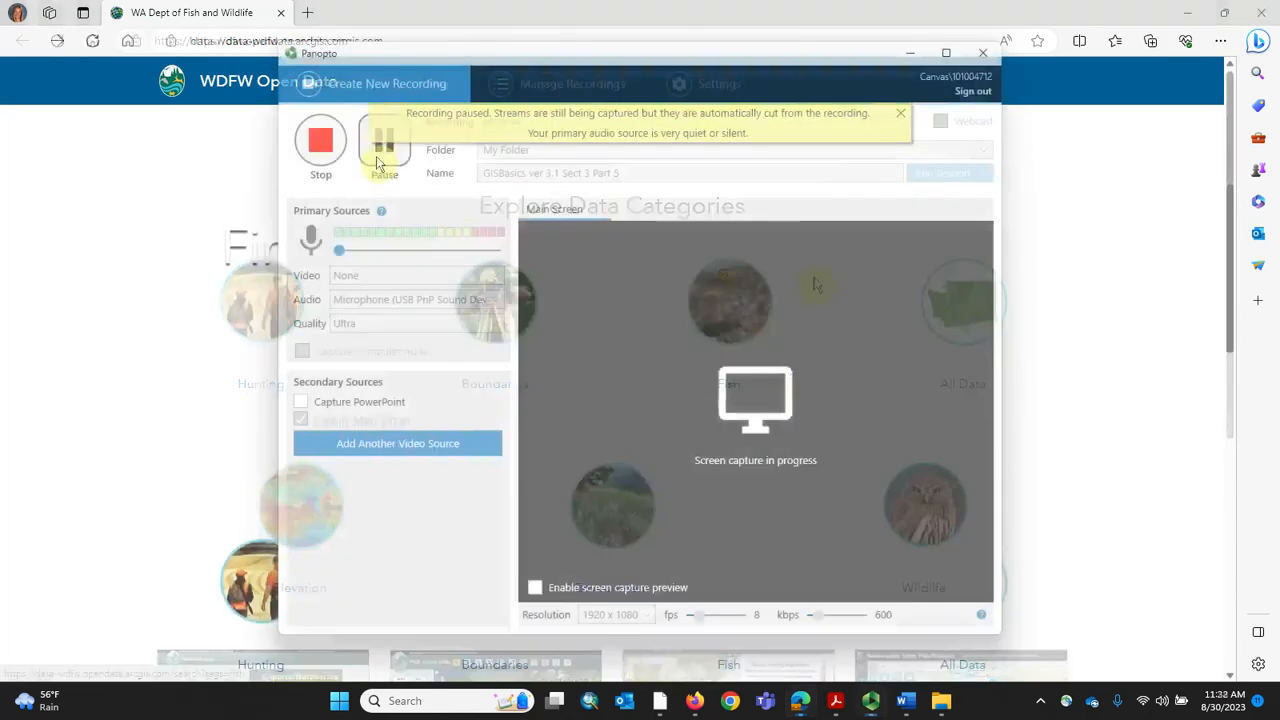
{"action": "left_click", "coordinate": [380, 160]}
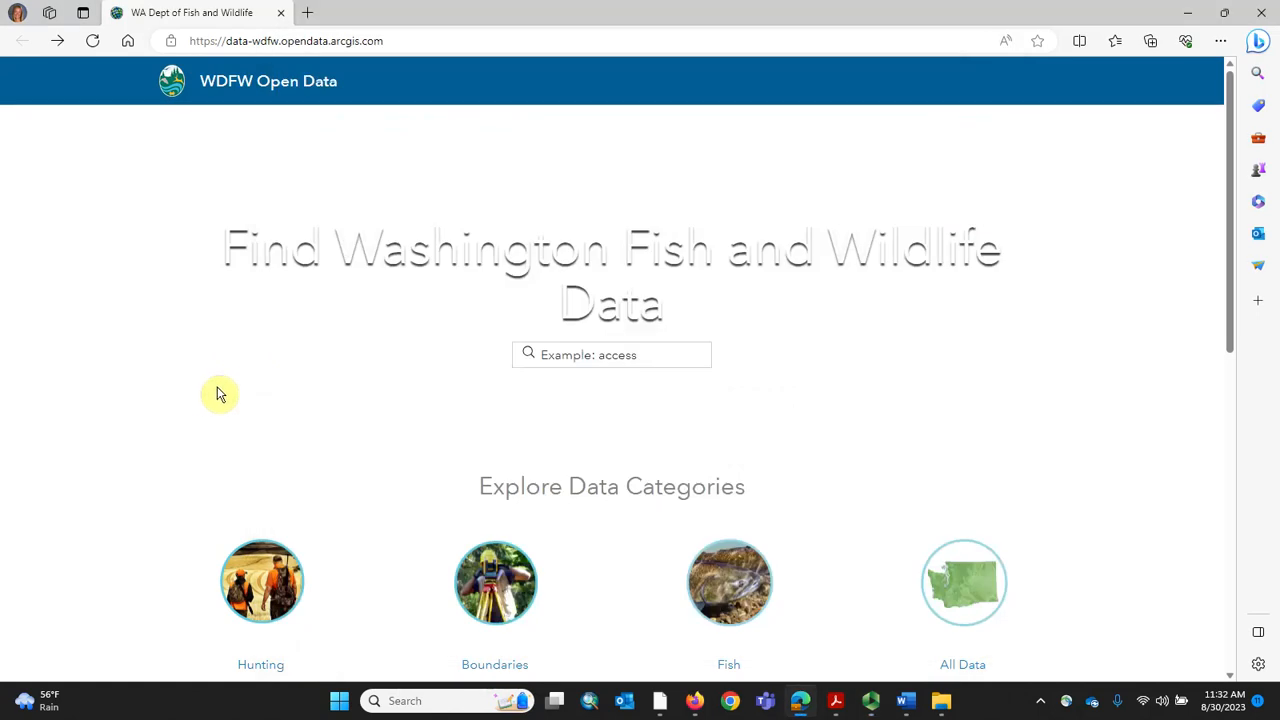
{"action": "scroll", "coordinate": [310, 405], "scroll_direction": "down", "scroll_amount": 1}
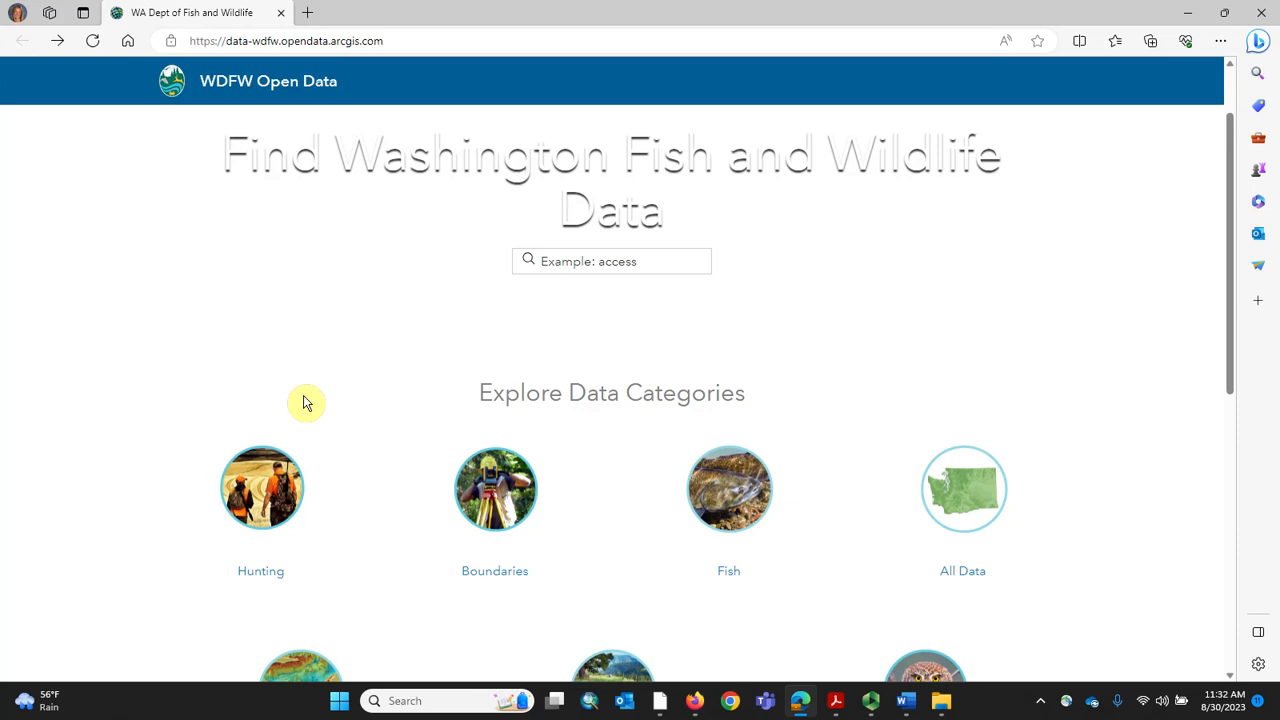
{"action": "scroll", "coordinate": [860, 350], "scroll_direction": "down", "scroll_amount": 3}
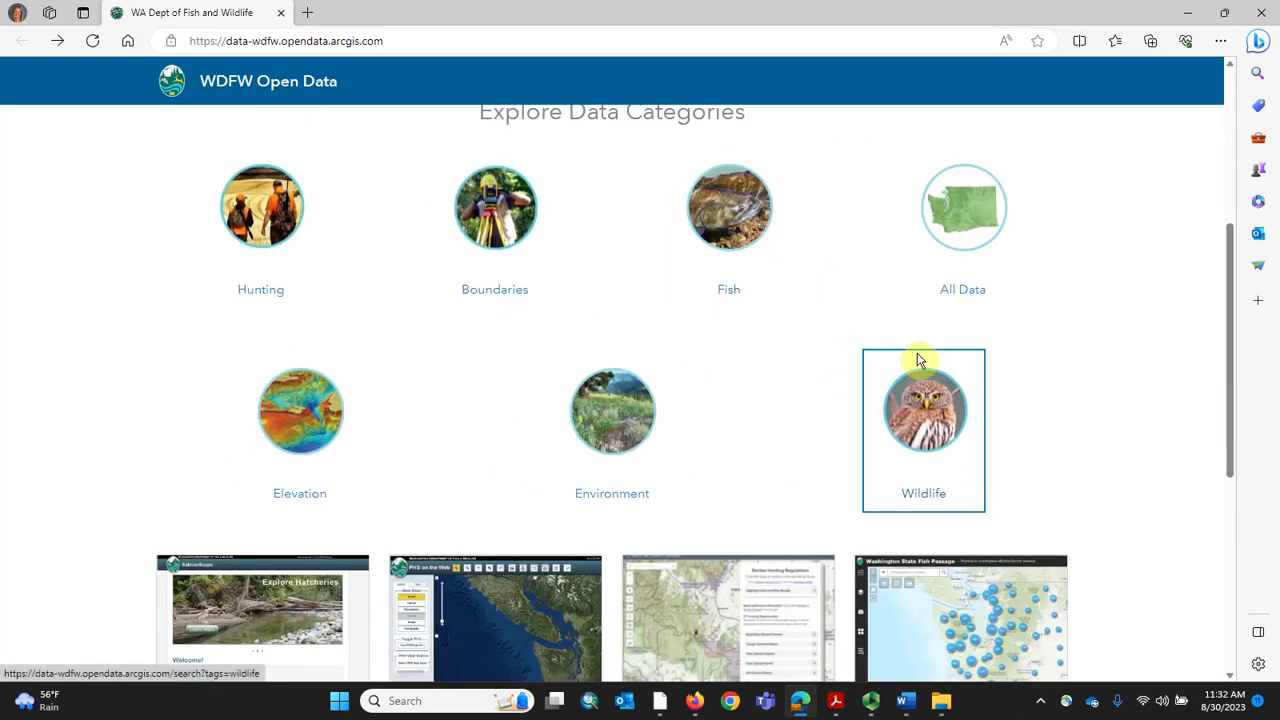
{"action": "left_click", "coordinate": [926, 425]}
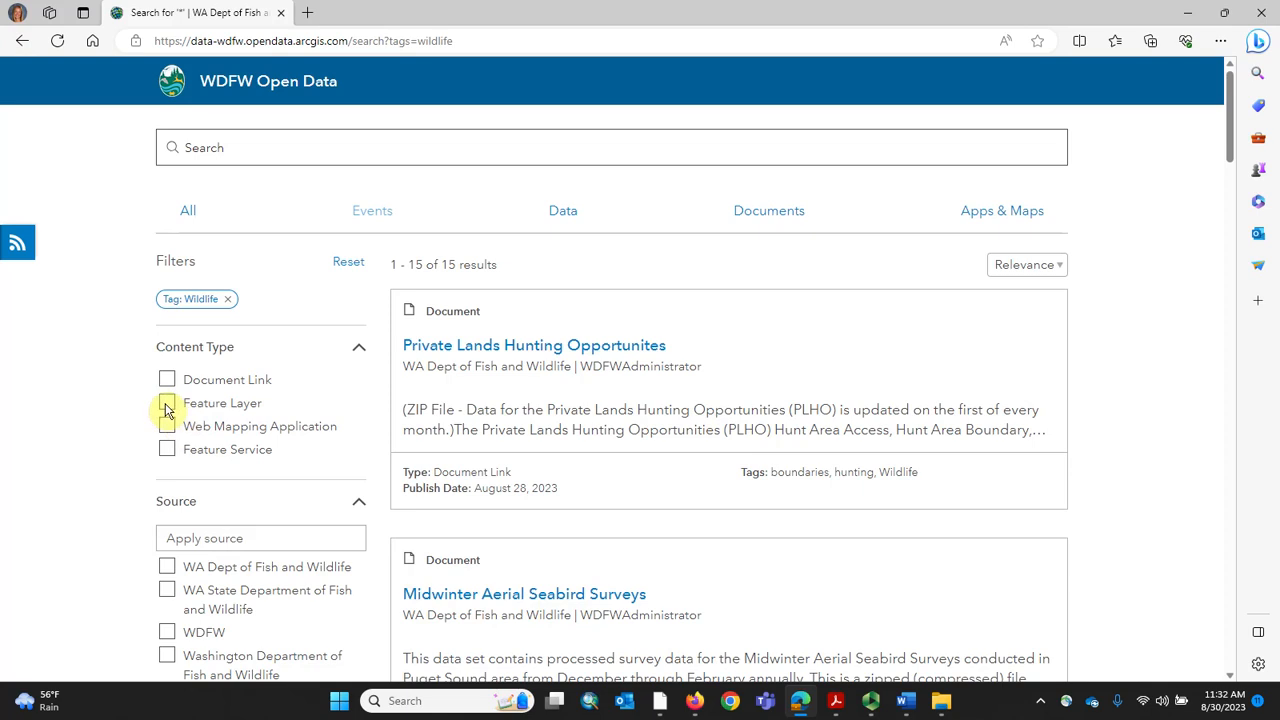
{"action": "left_click", "coordinate": [166, 405]}
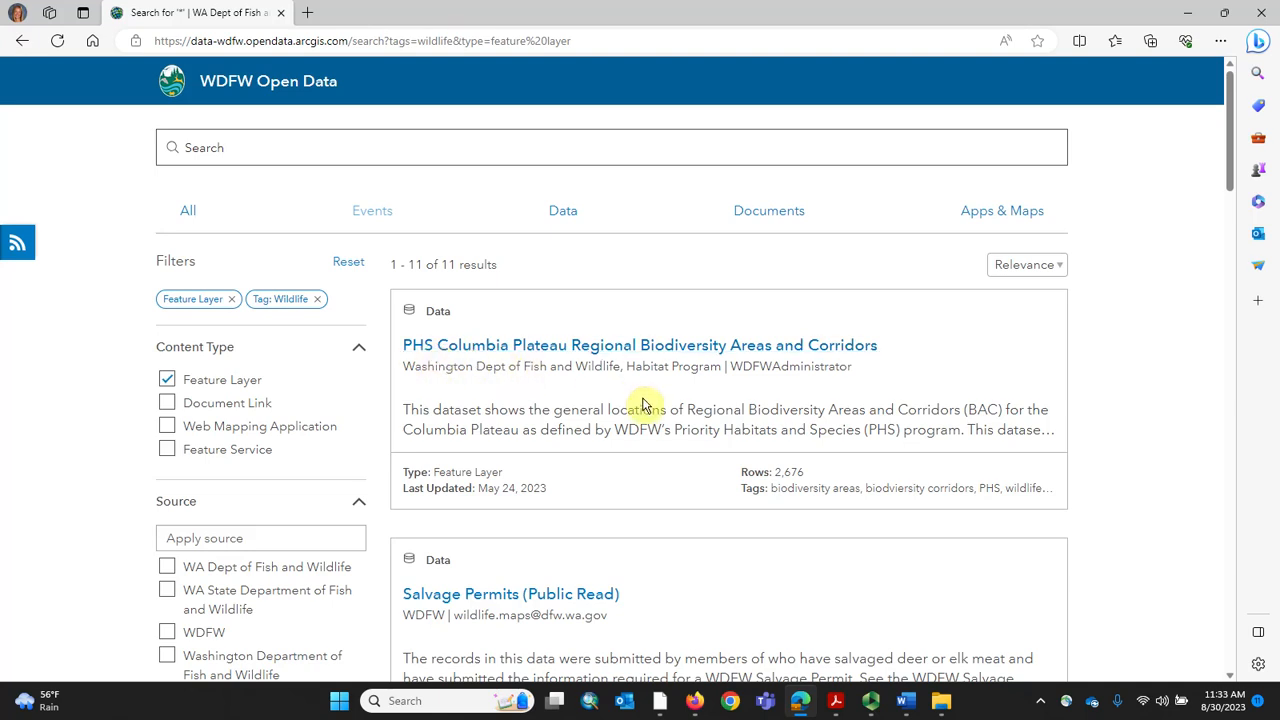
Look through the list of wildlife feature layers, checking dataset titles, descriptions and update dates for a suitable one
{"action": "scroll", "coordinate": [643, 404], "scroll_direction": "down", "scroll_amount": 1}
{"action": "scroll", "coordinate": [643, 404], "scroll_direction": "down", "scroll_amount": 3}
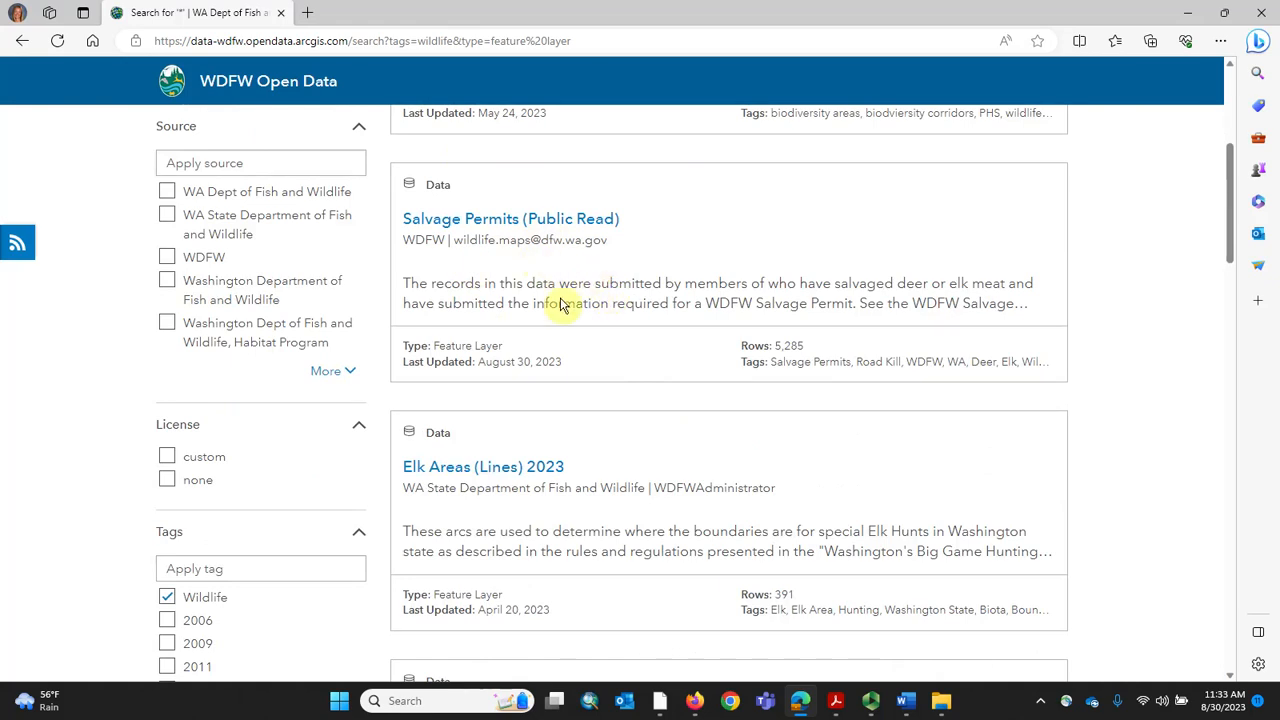
{"action": "scroll", "coordinate": [623, 438], "scroll_direction": "down", "scroll_amount": 1}
{"action": "scroll", "coordinate": [623, 438], "scroll_direction": "down", "scroll_amount": 2}
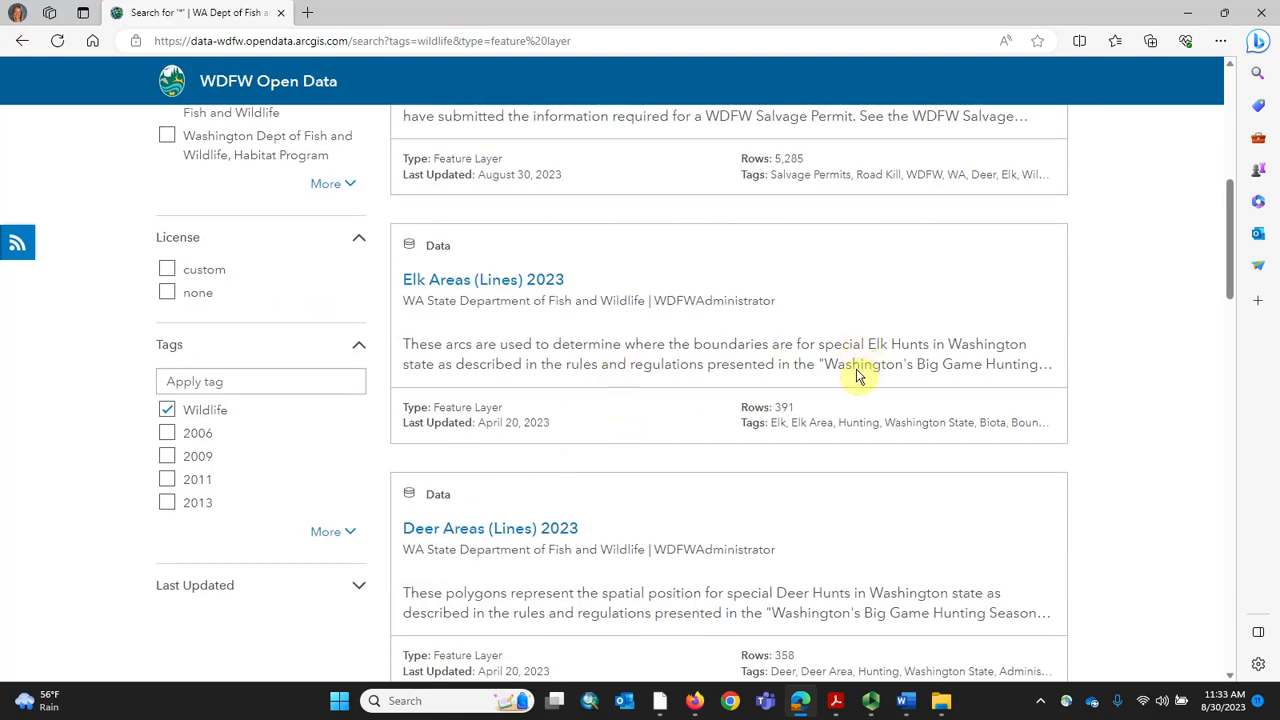
{"action": "scroll", "coordinate": [686, 471], "scroll_direction": "down", "scroll_amount": 3}
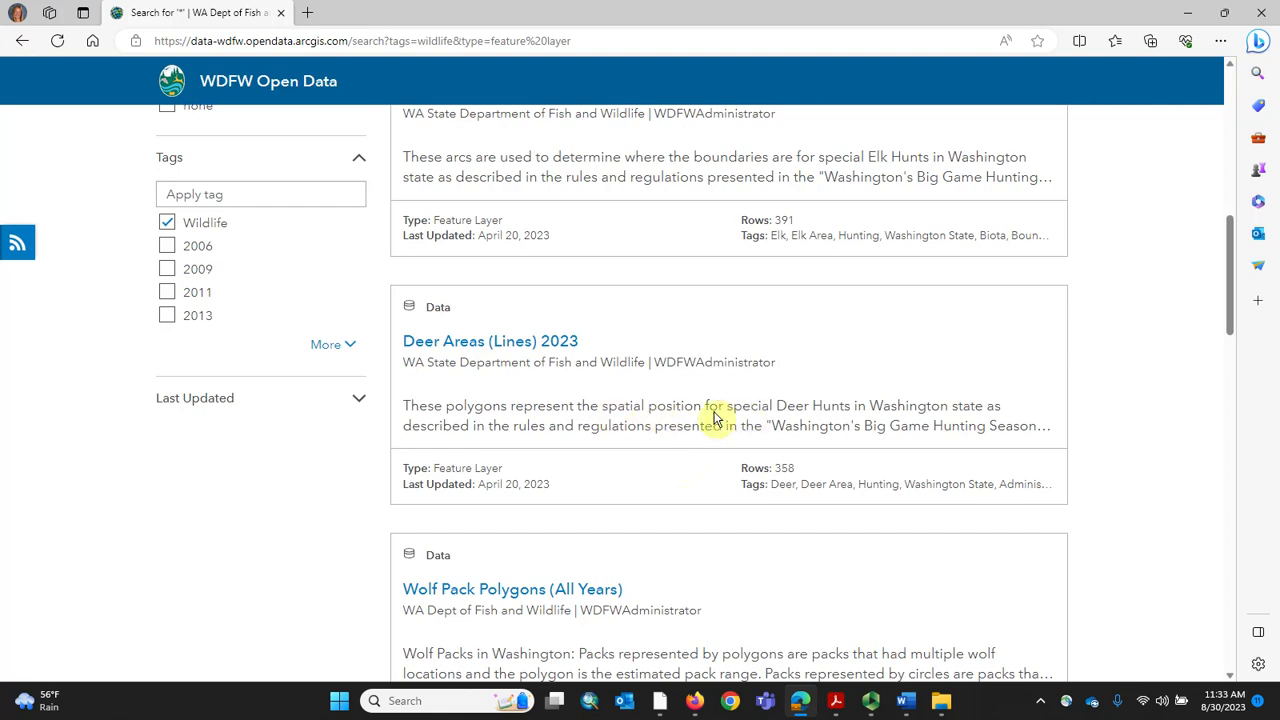
{"action": "scroll", "coordinate": [805, 416], "scroll_direction": "down", "scroll_amount": 5}
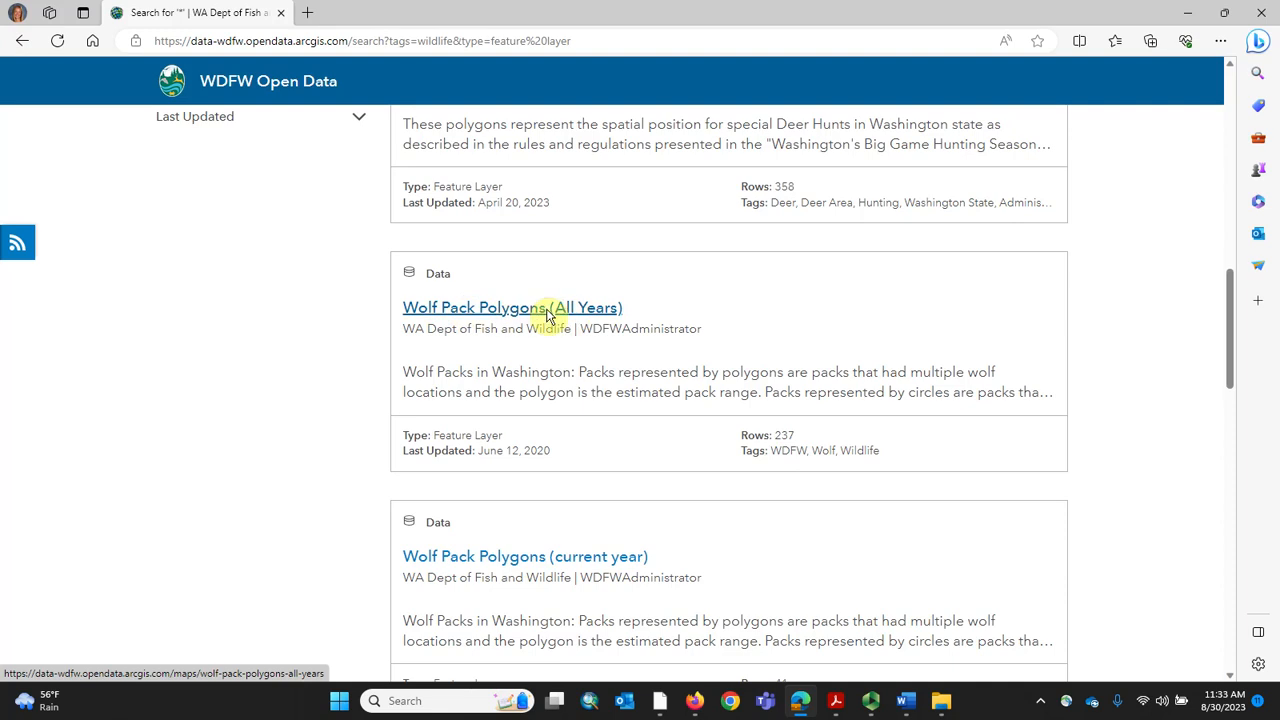
{"action": "scroll", "coordinate": [557, 325], "scroll_direction": "down", "scroll_amount": 1}
{"action": "scroll", "coordinate": [531, 400], "scroll_direction": "down", "scroll_amount": 1}
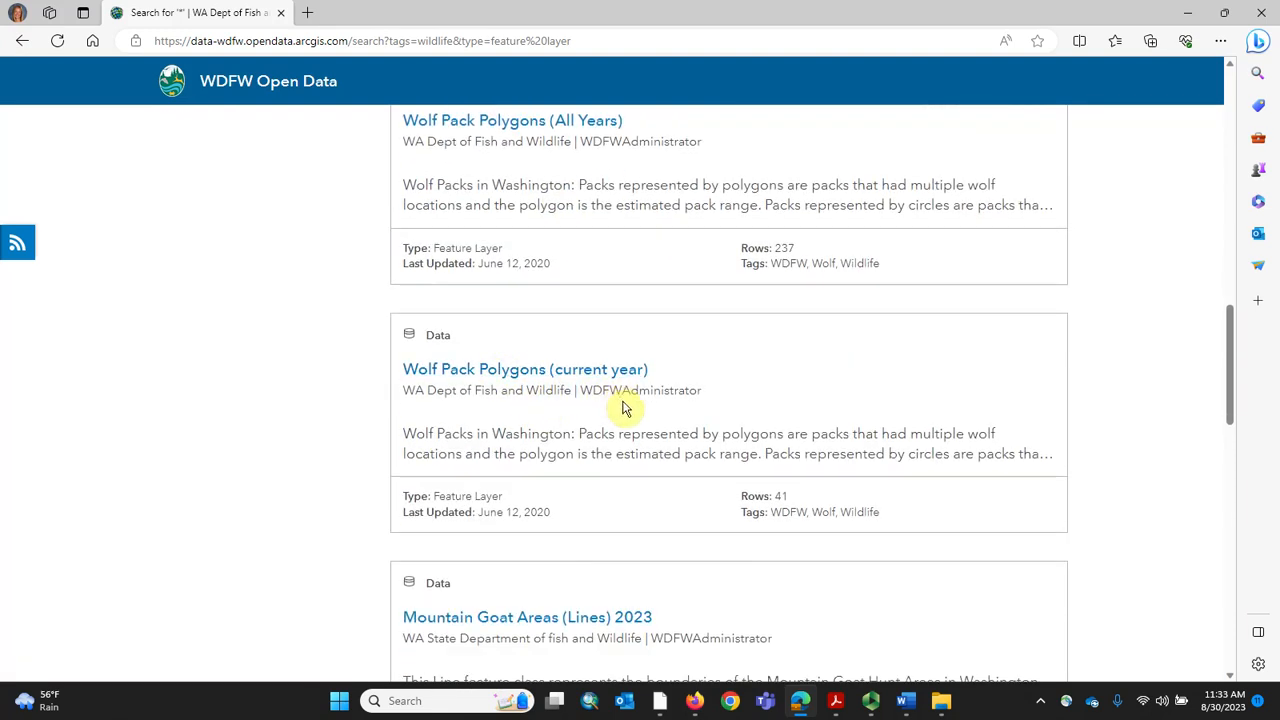
{"action": "scroll", "coordinate": [626, 409], "scroll_direction": "down", "scroll_amount": 2}
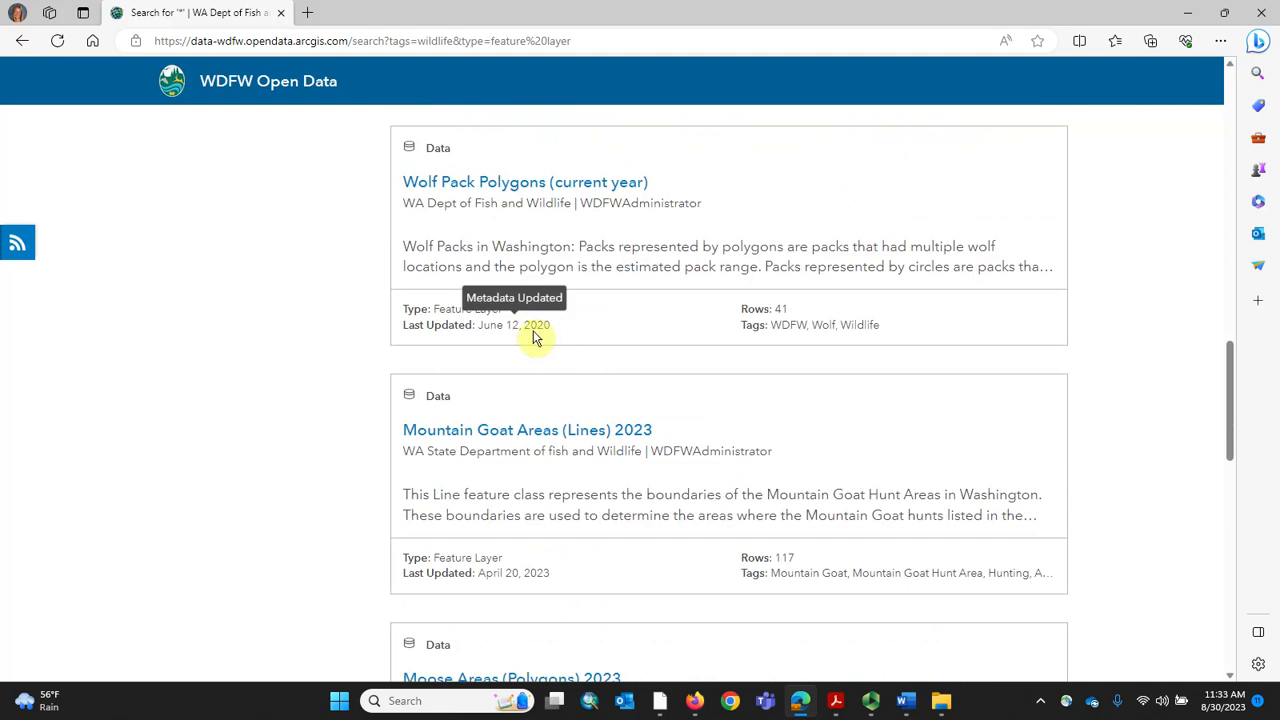
{"action": "scroll", "coordinate": [597, 352], "scroll_direction": "down", "scroll_amount": 2}
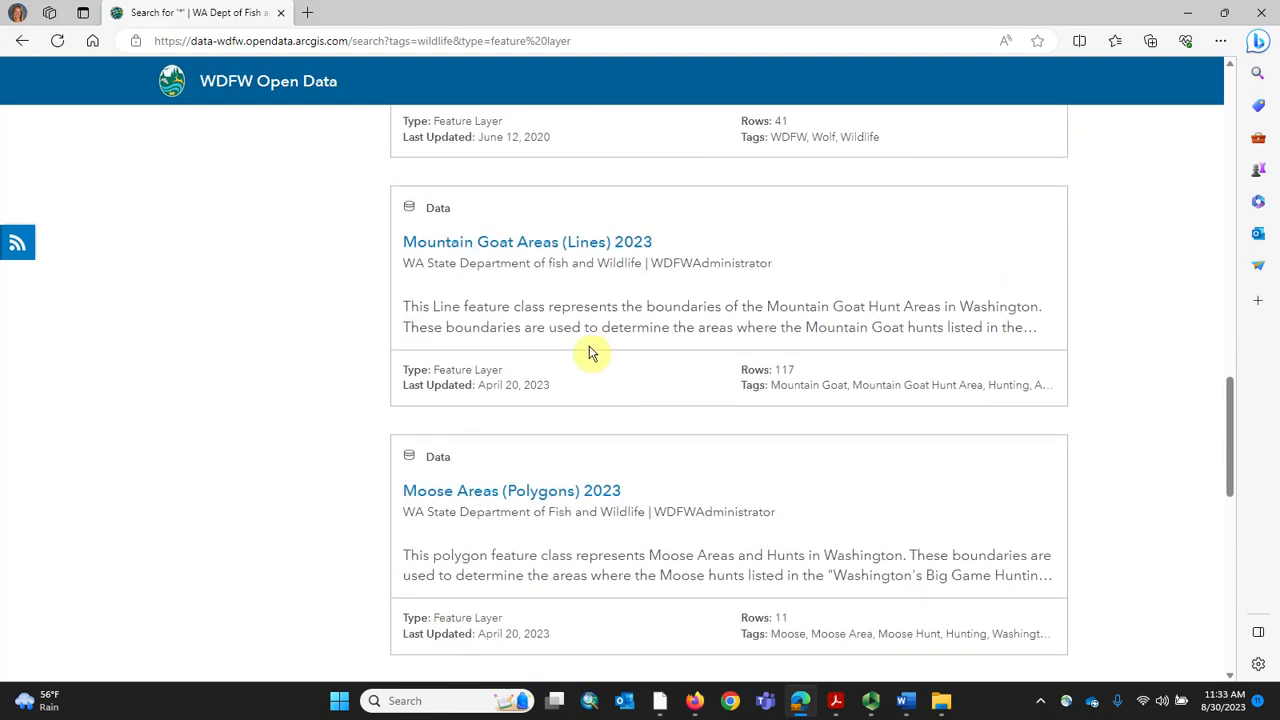
{"action": "scroll", "coordinate": [588, 352], "scroll_direction": "down", "scroll_amount": 3}
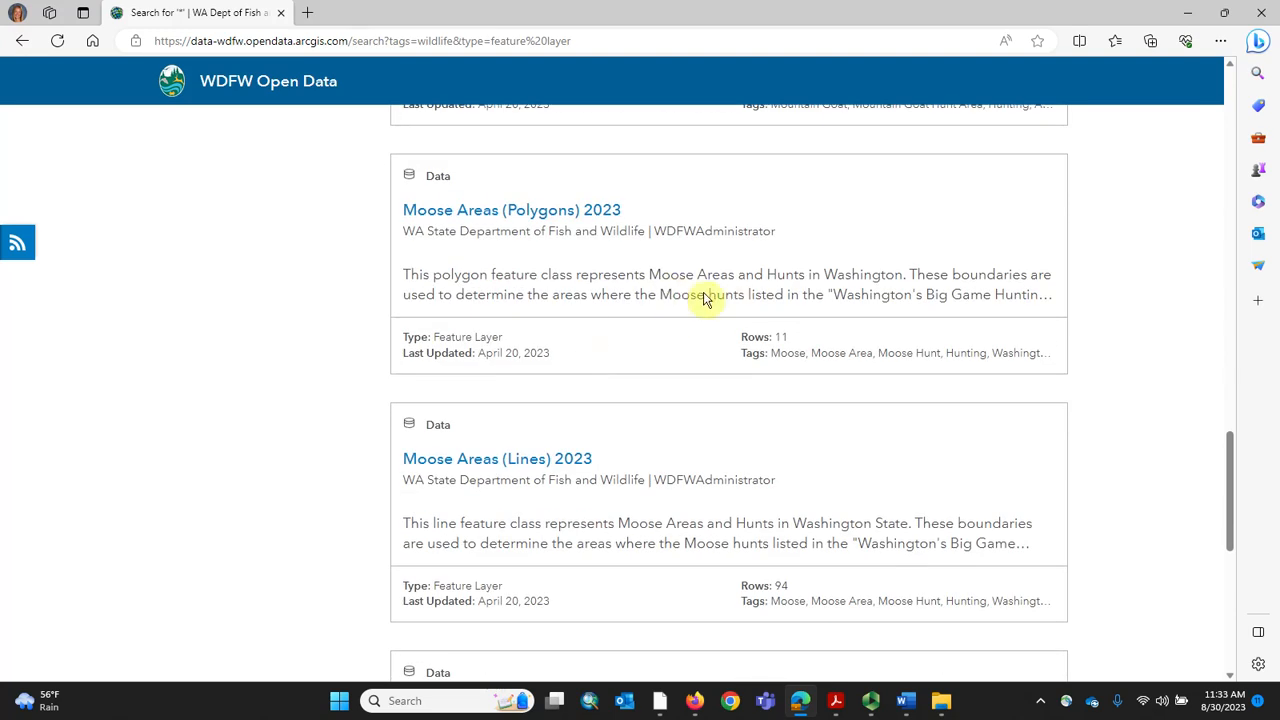
{"action": "scroll", "coordinate": [672, 415], "scroll_direction": "down", "scroll_amount": 3}
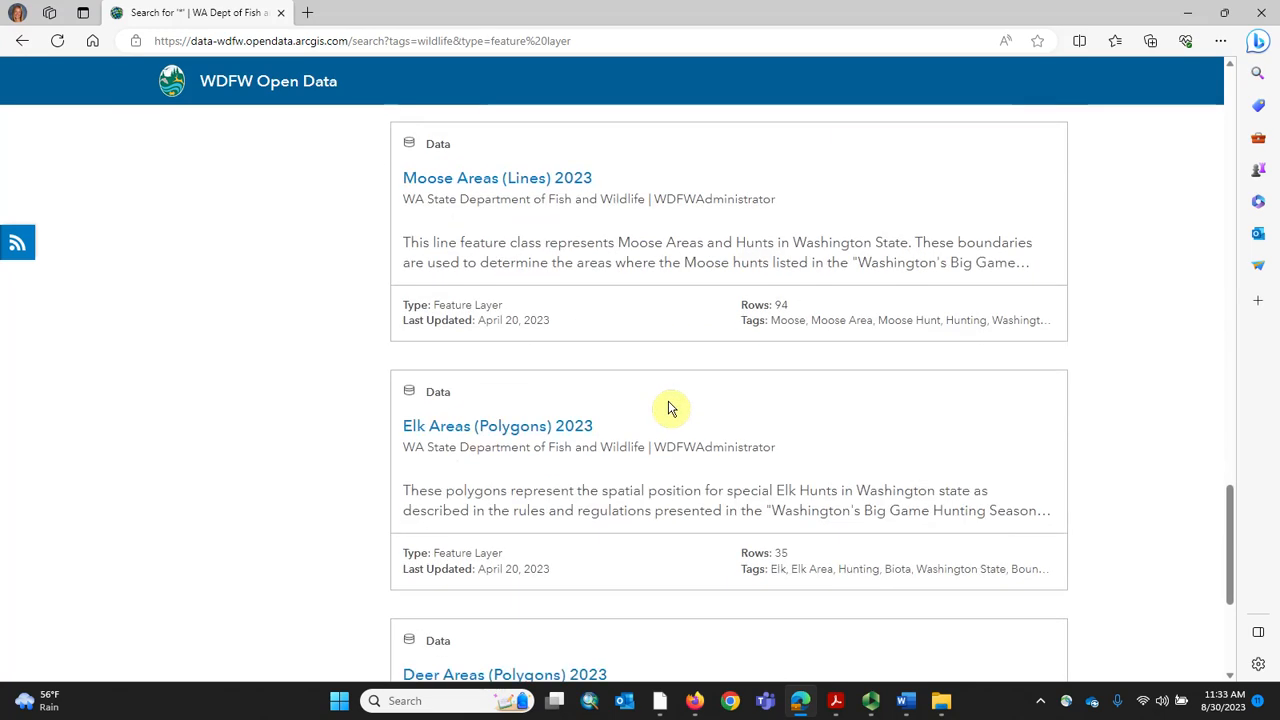
{"action": "scroll", "coordinate": [669, 405], "scroll_direction": "down", "scroll_amount": 3}
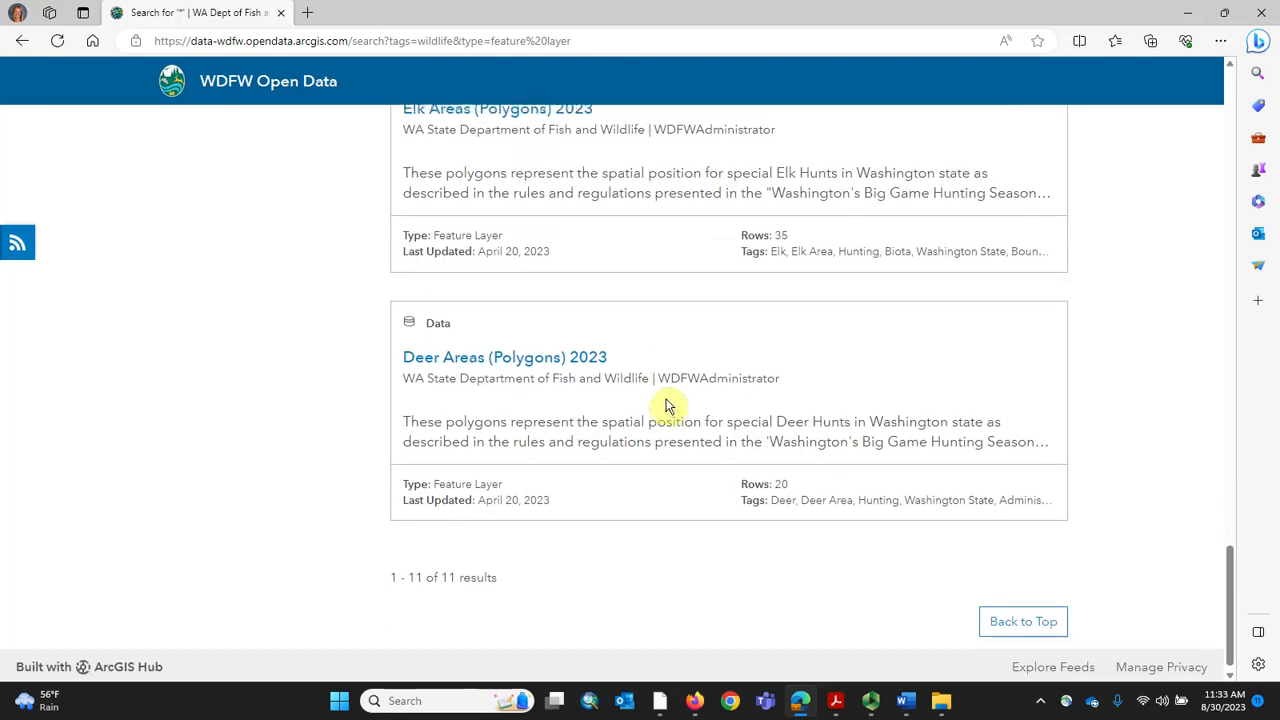
{"action": "scroll", "coordinate": [617, 417], "scroll_direction": "up", "scroll_amount": 5}
{"action": "scroll", "coordinate": [622, 415], "scroll_direction": "up", "scroll_amount": 7}
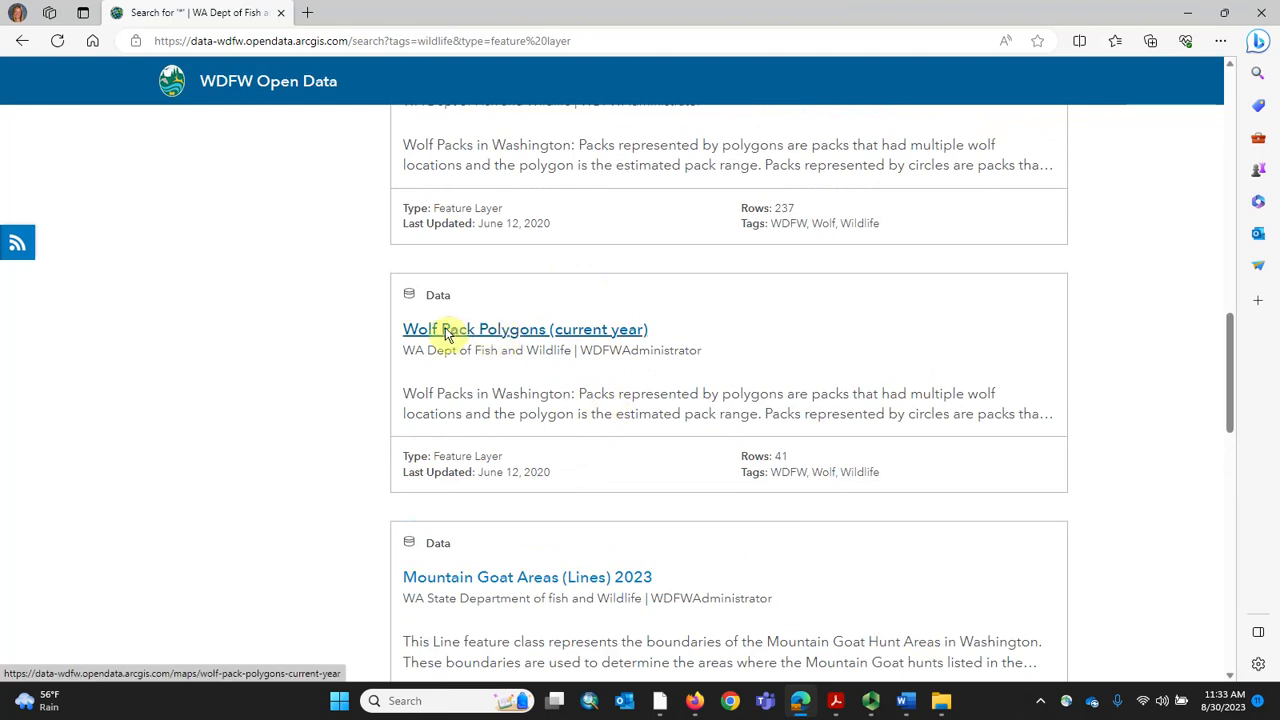
Open the Wolf Pack Polygons (current year) dataset and download its shapefile version previously generated on Aug 14, 2023
{"action": "left_click", "coordinate": [476, 336]}
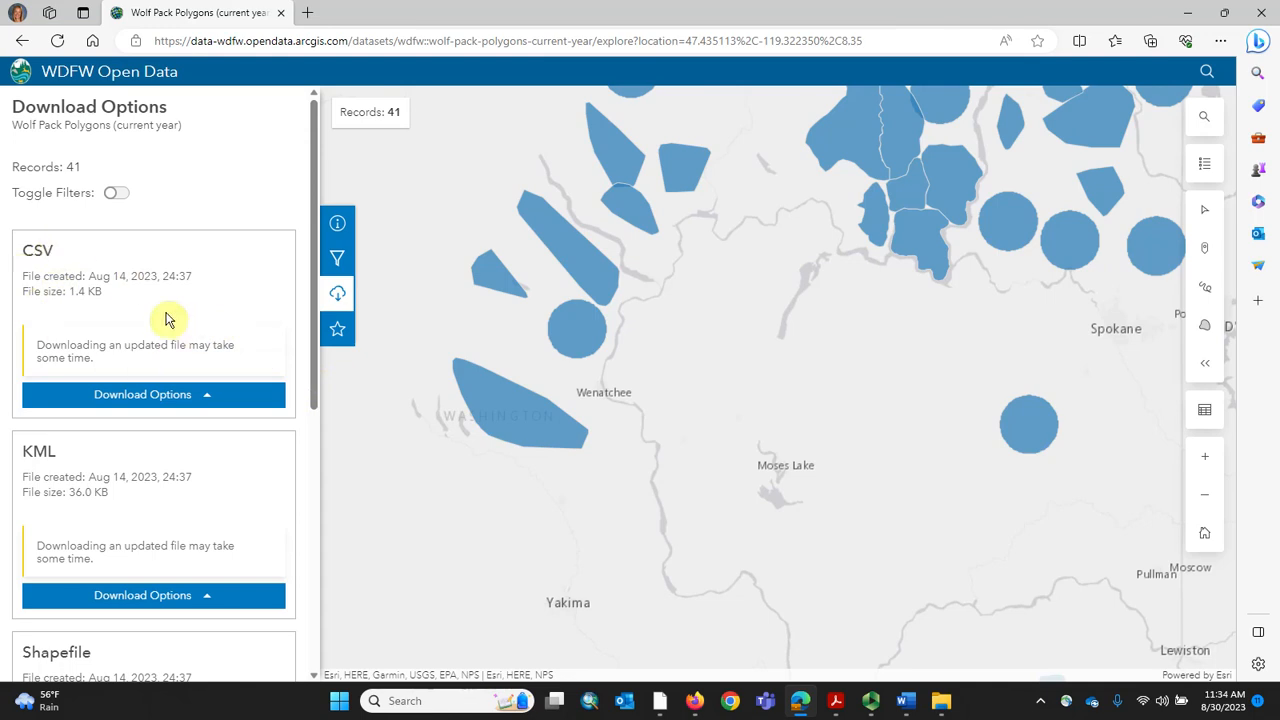
{"action": "scroll", "coordinate": [178, 320], "scroll_direction": "down", "scroll_amount": 2}
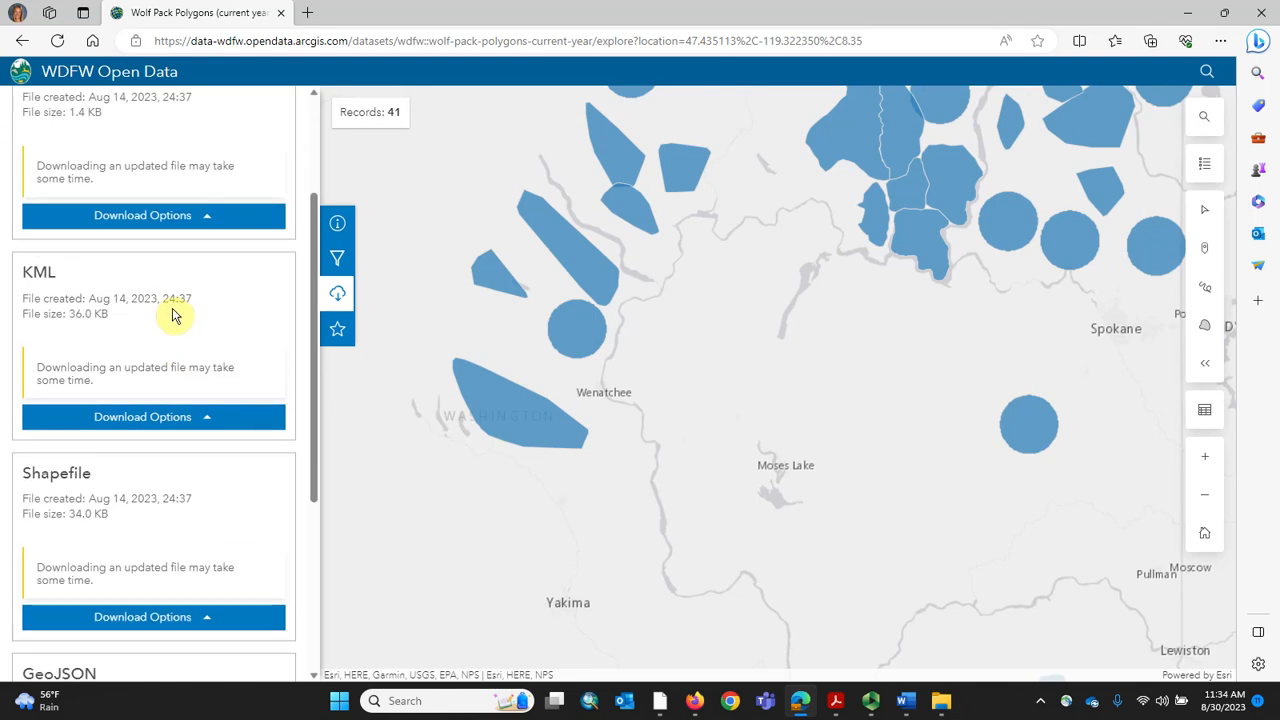
{"action": "scroll", "coordinate": [172, 316], "scroll_direction": "down", "scroll_amount": 2}
{"action": "scroll", "coordinate": [172, 316], "scroll_direction": "down", "scroll_amount": 1}
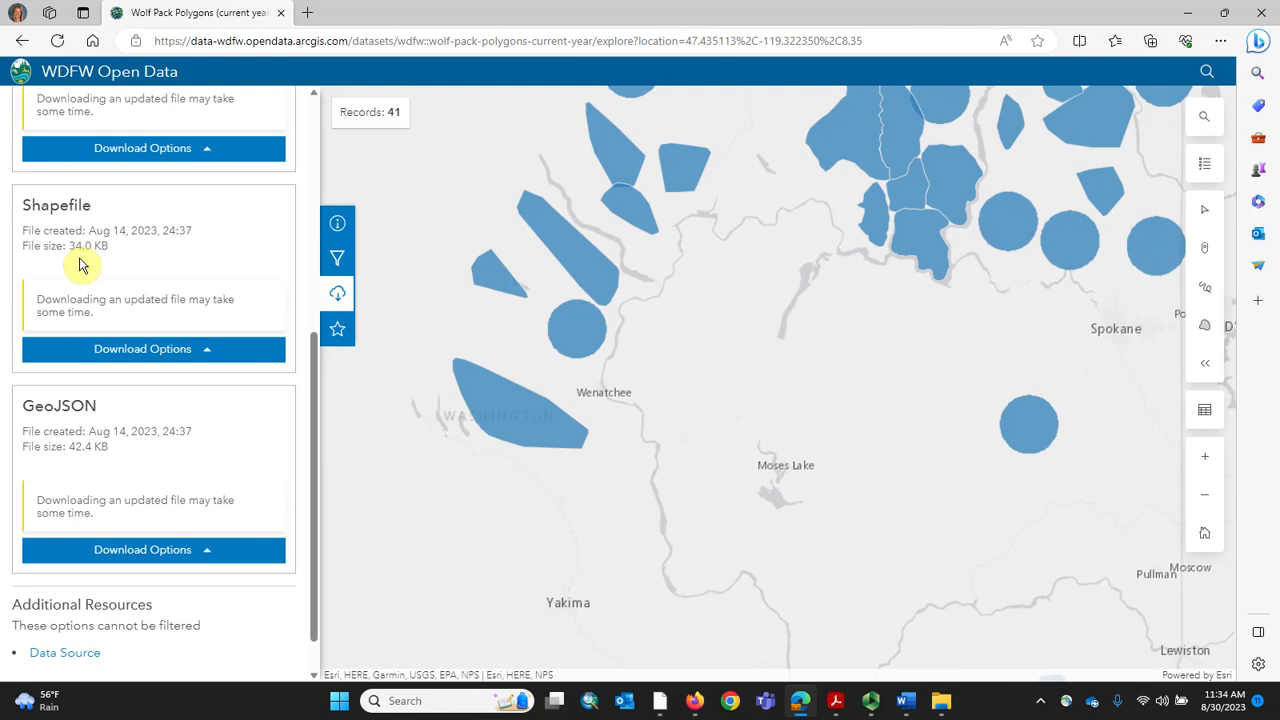
{"action": "left_click", "coordinate": [134, 348]}
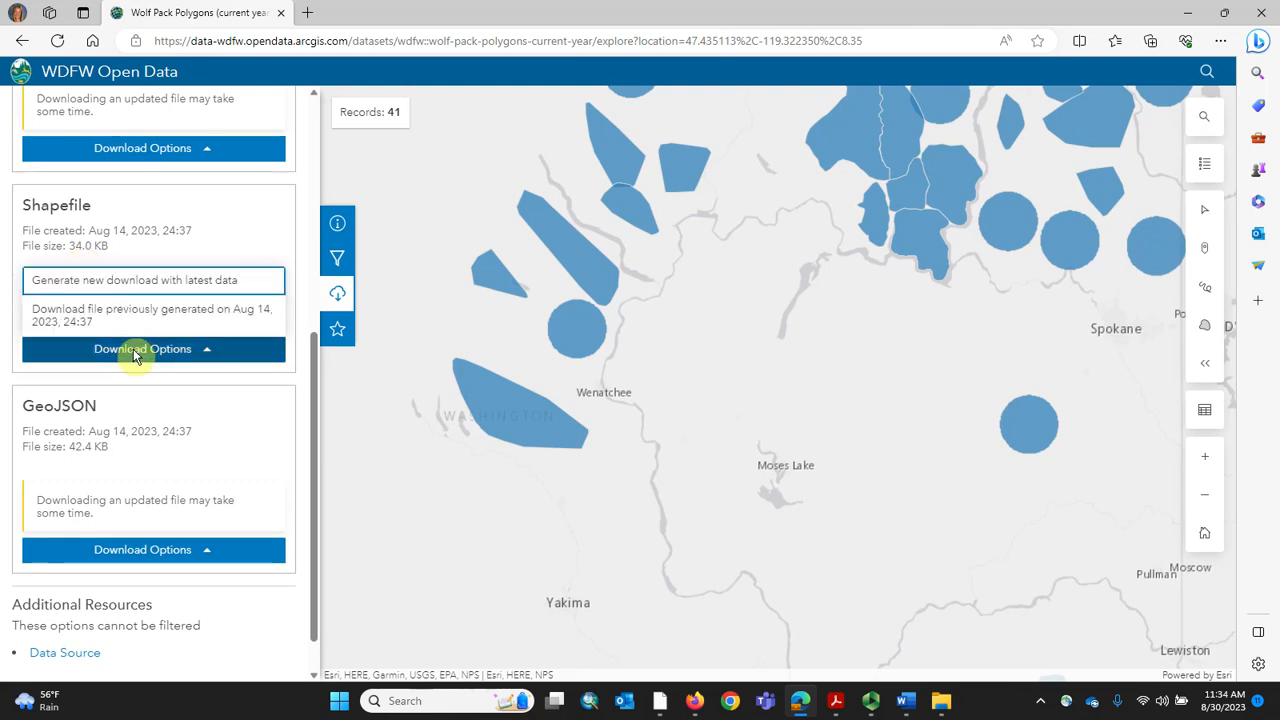
{"action": "left_click", "coordinate": [145, 285]}
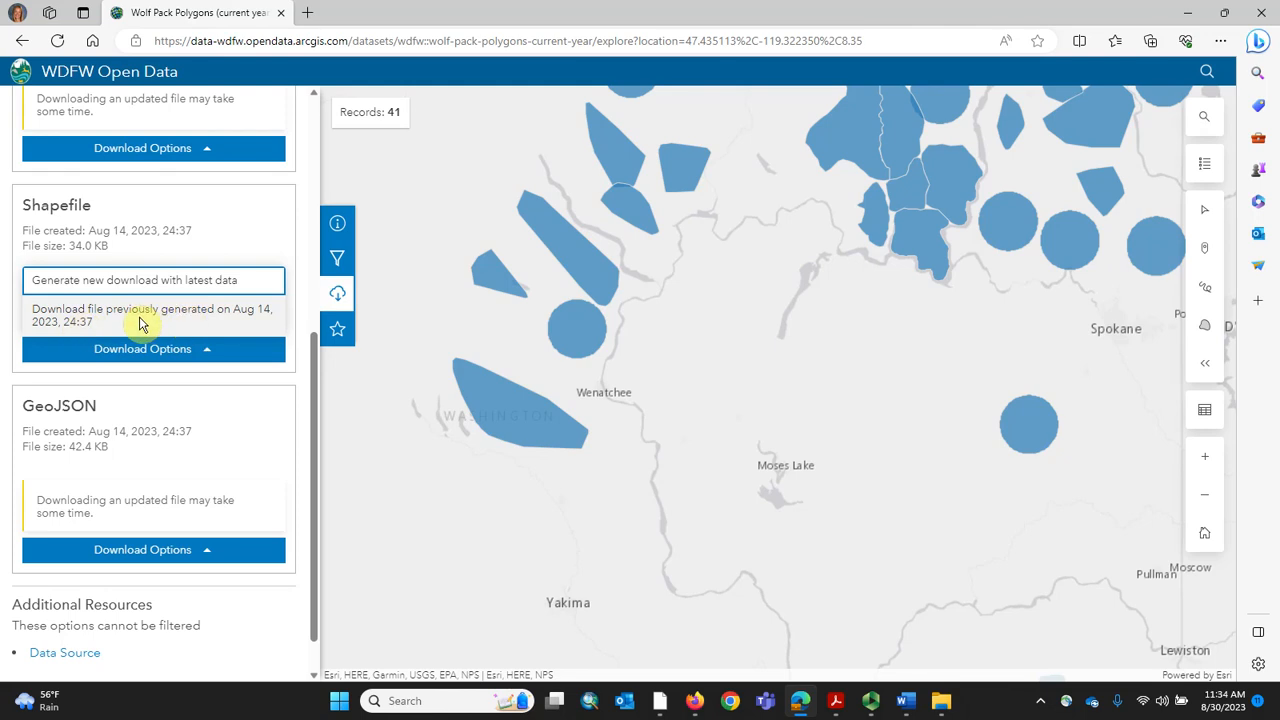
{"action": "left_click", "coordinate": [140, 316]}
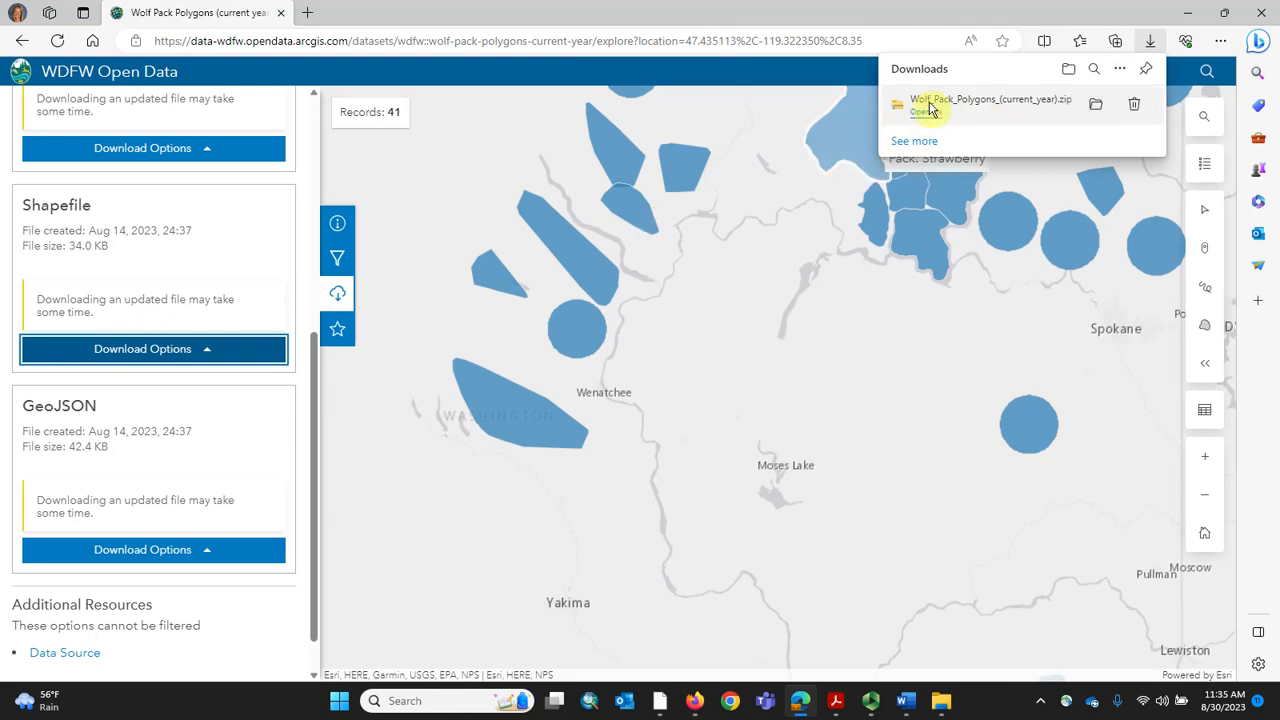
Show the downloaded Wolf_Pack_Polygons_(current_year).zip in its folder and cut it for moving
{"action": "left_click", "coordinate": [1097, 106]}
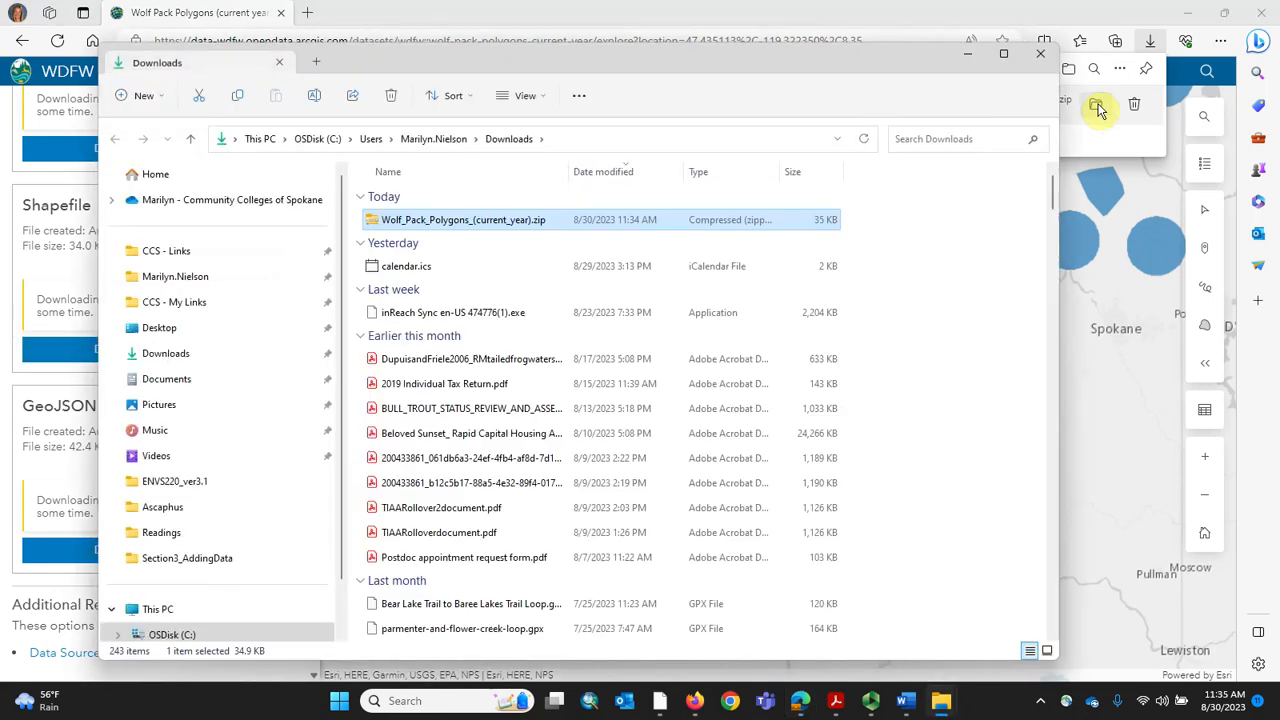
{"action": "right_click", "coordinate": [390, 225]}
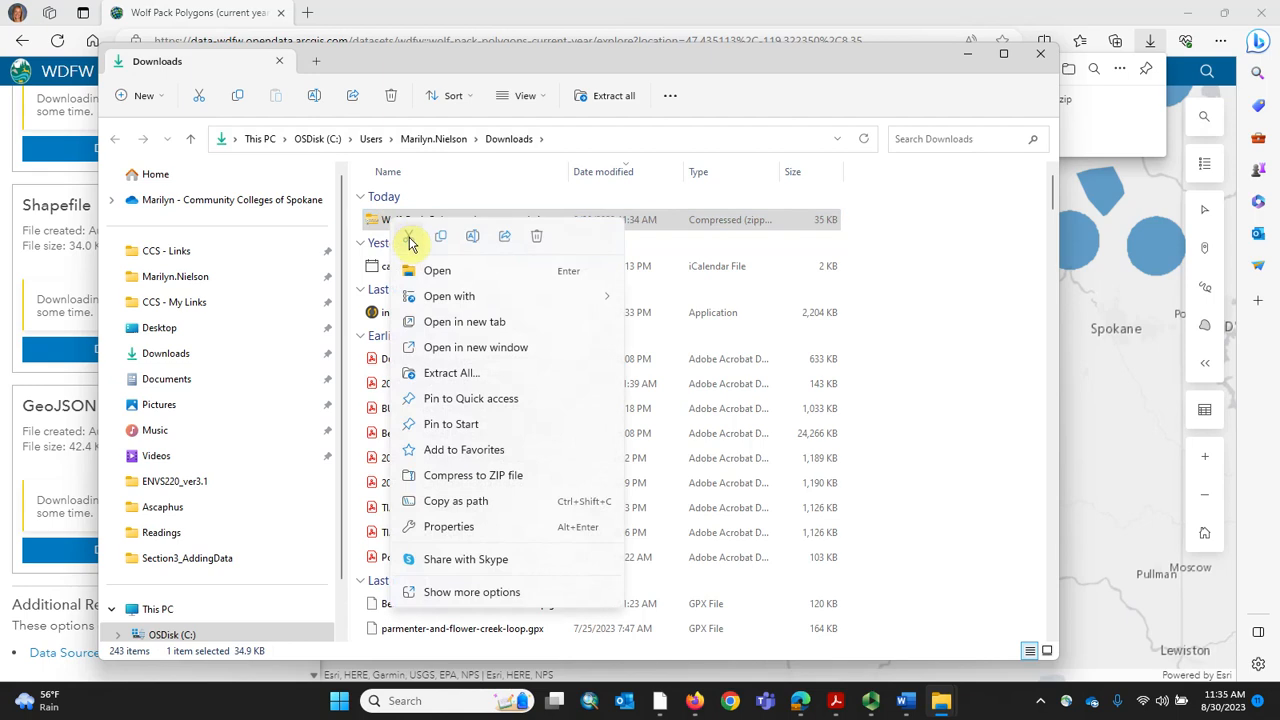
{"action": "left_click", "coordinate": [410, 240]}
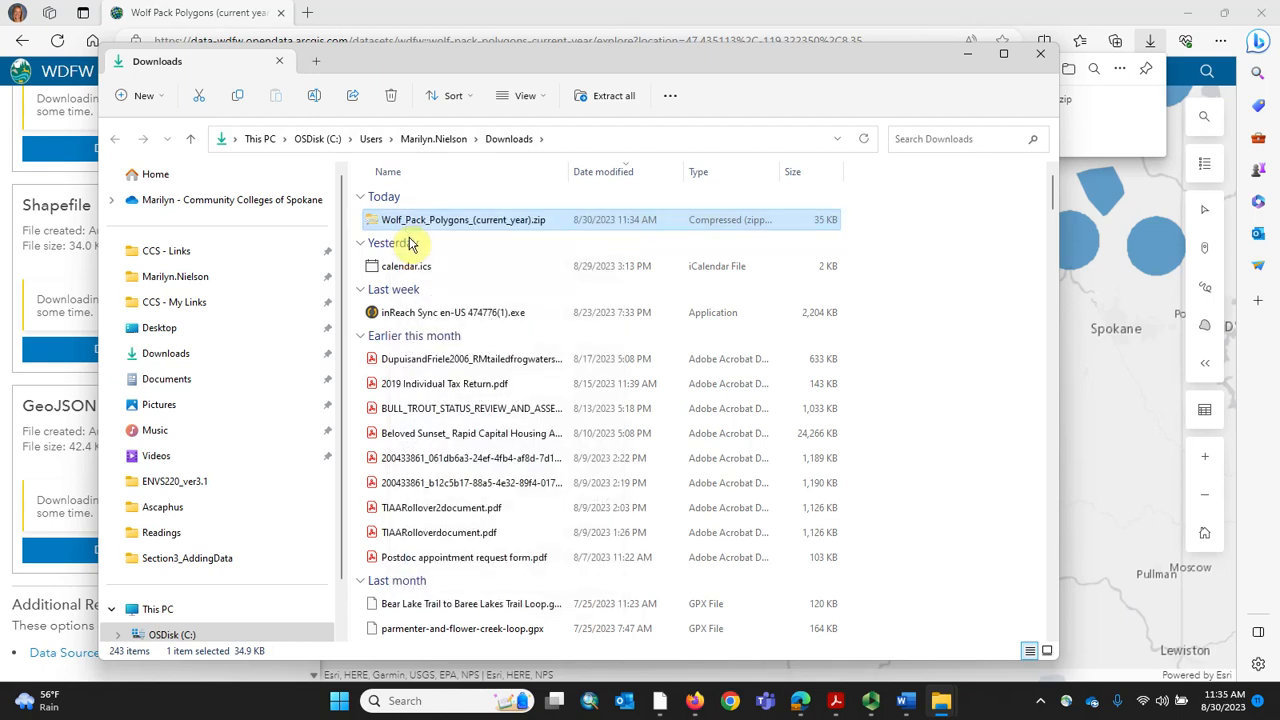
Look through ENVS220_ver3.1 and its Data_for_GISBasics_Pro_ver3.1 and DemonstrationFiles subfolders for the ArcGIS project folder
{"action": "left_click", "coordinate": [175, 482]}
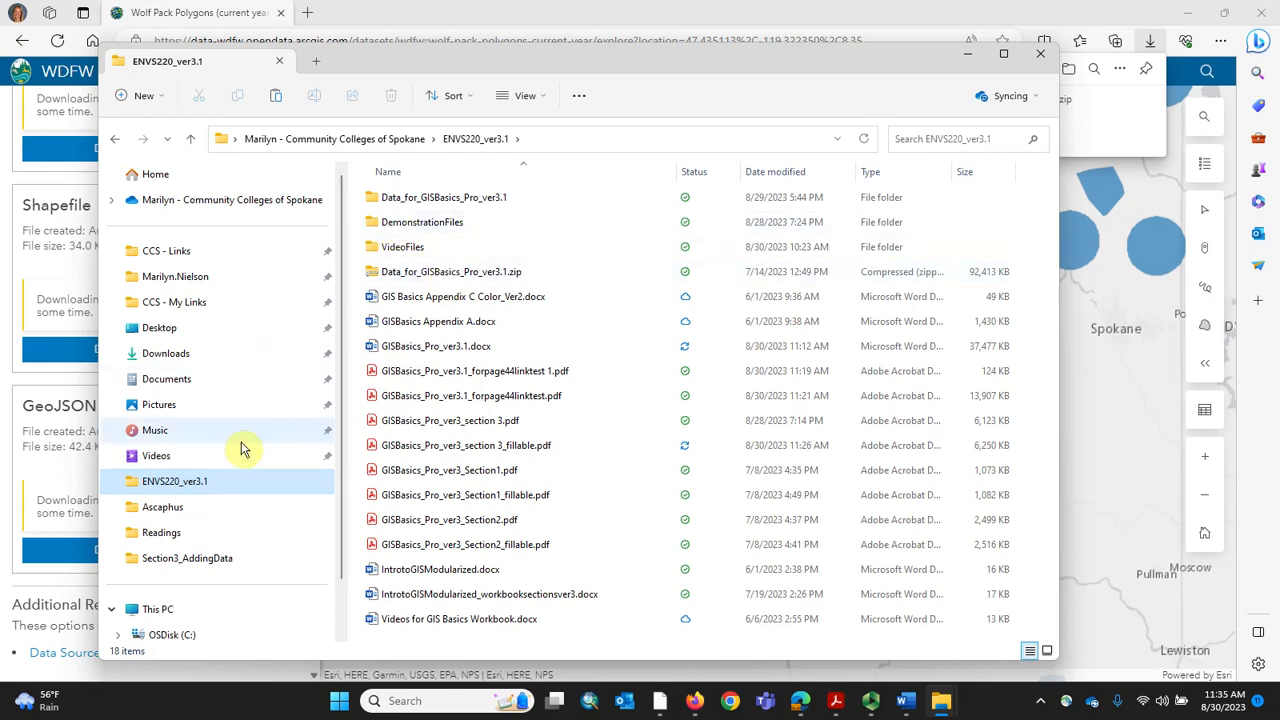
{"action": "left_click", "coordinate": [135, 200]}
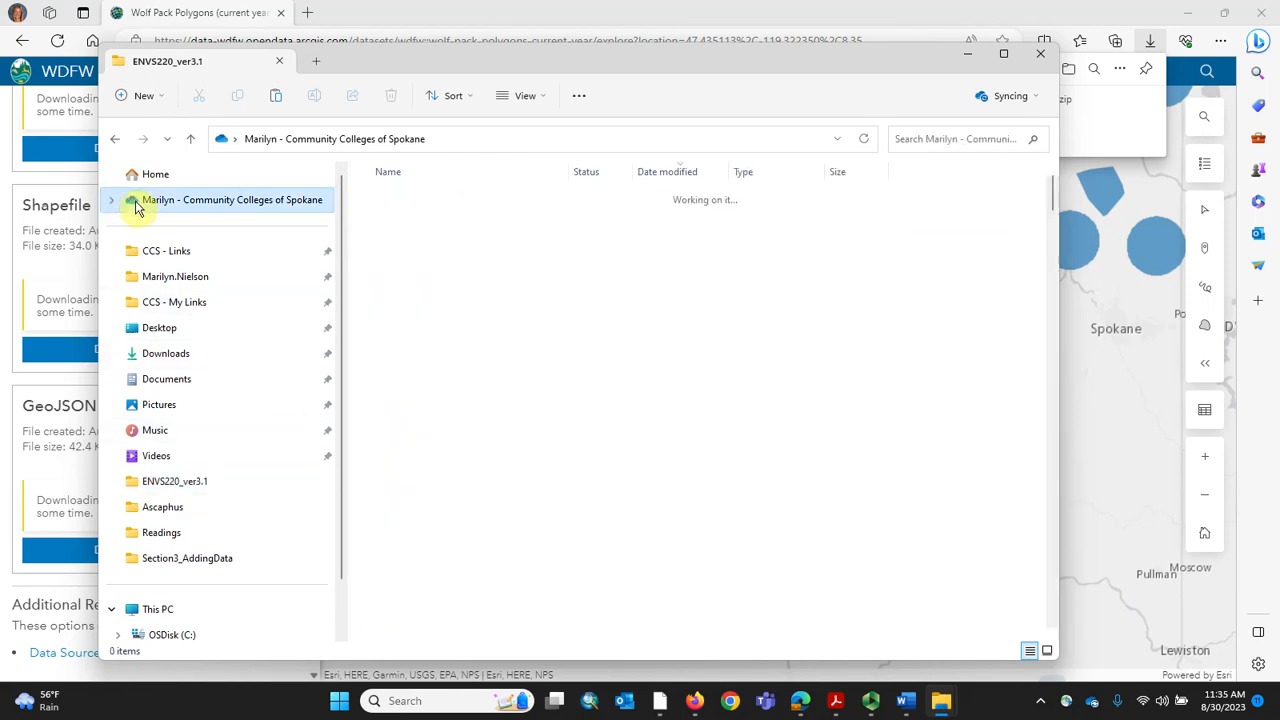
{"action": "scroll", "coordinate": [480, 430], "scroll_direction": "down", "scroll_amount": 3}
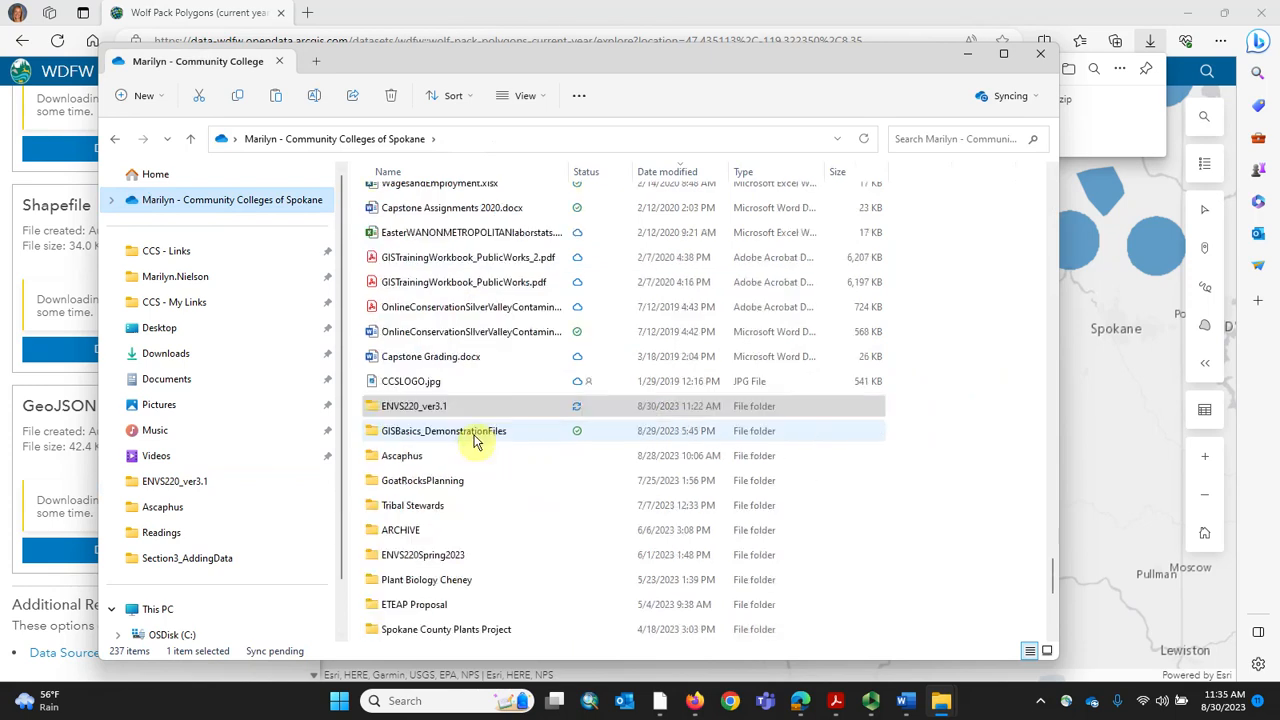
{"action": "left_click", "coordinate": [416, 410]}
{"action": "double_click", "coordinate": [416, 410]}
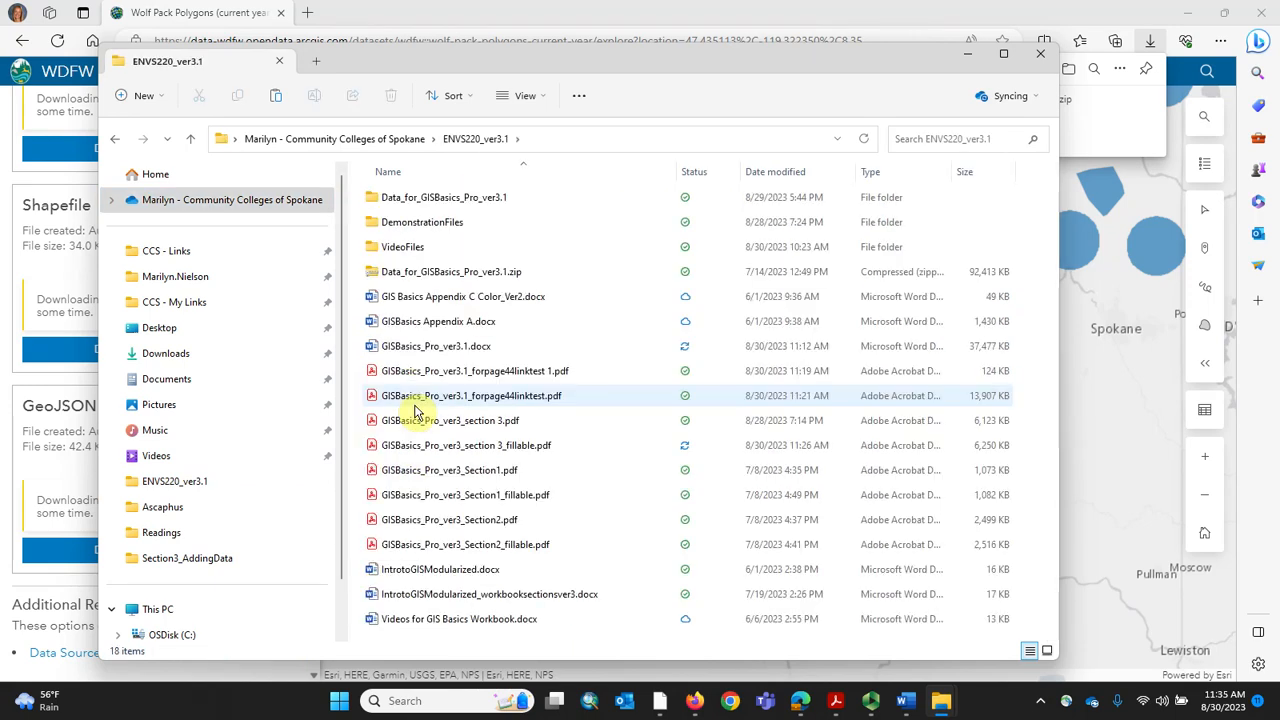
{"action": "double_click", "coordinate": [423, 200]}
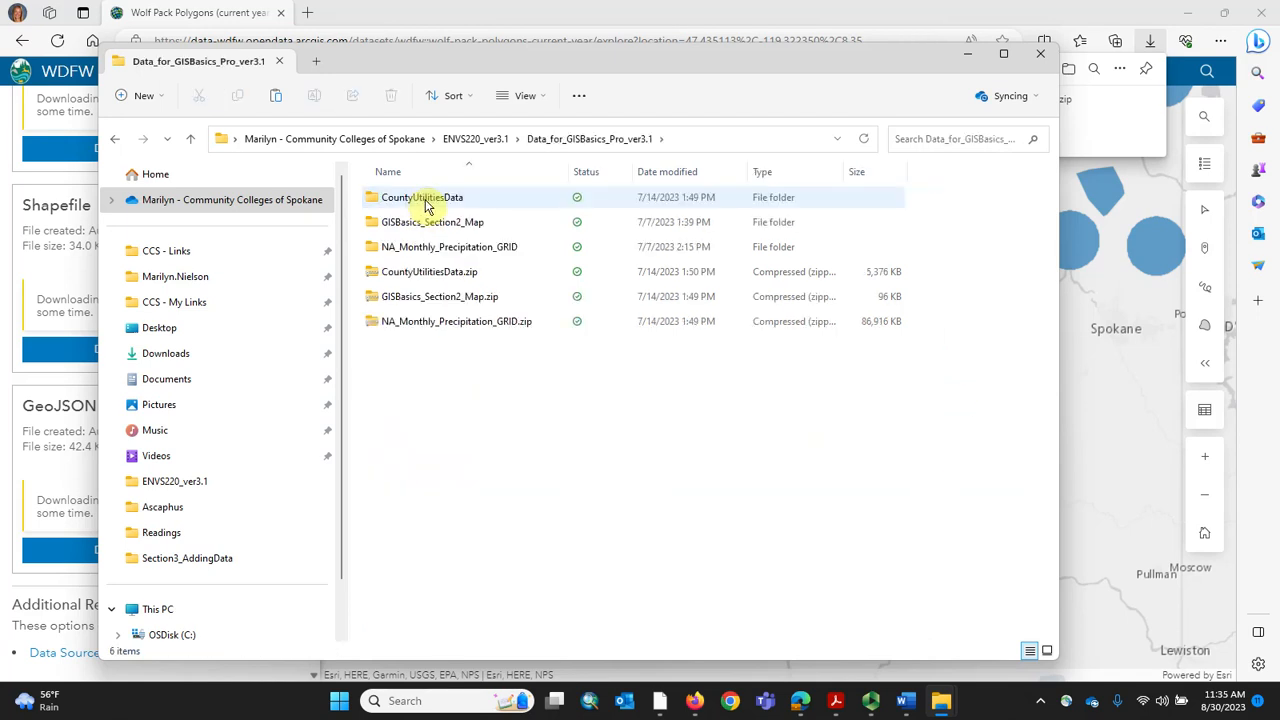
{"action": "left_click", "coordinate": [191, 139]}
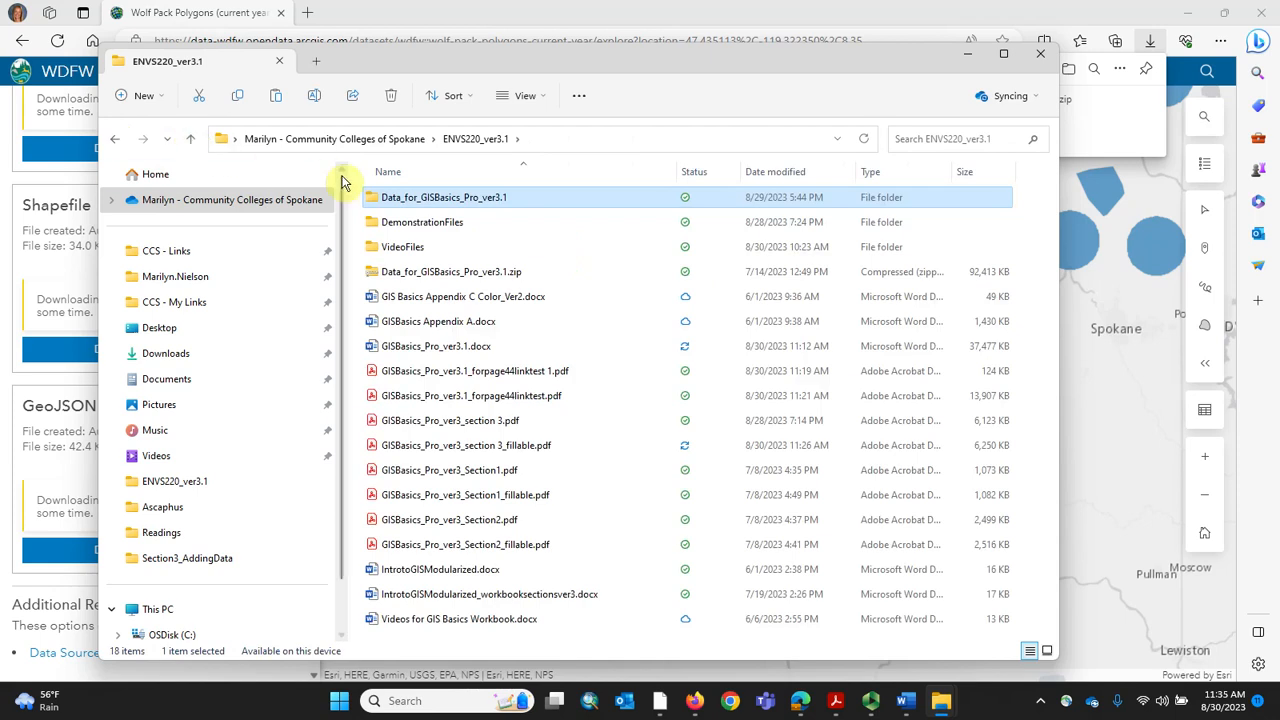
{"action": "double_click", "coordinate": [400, 224]}
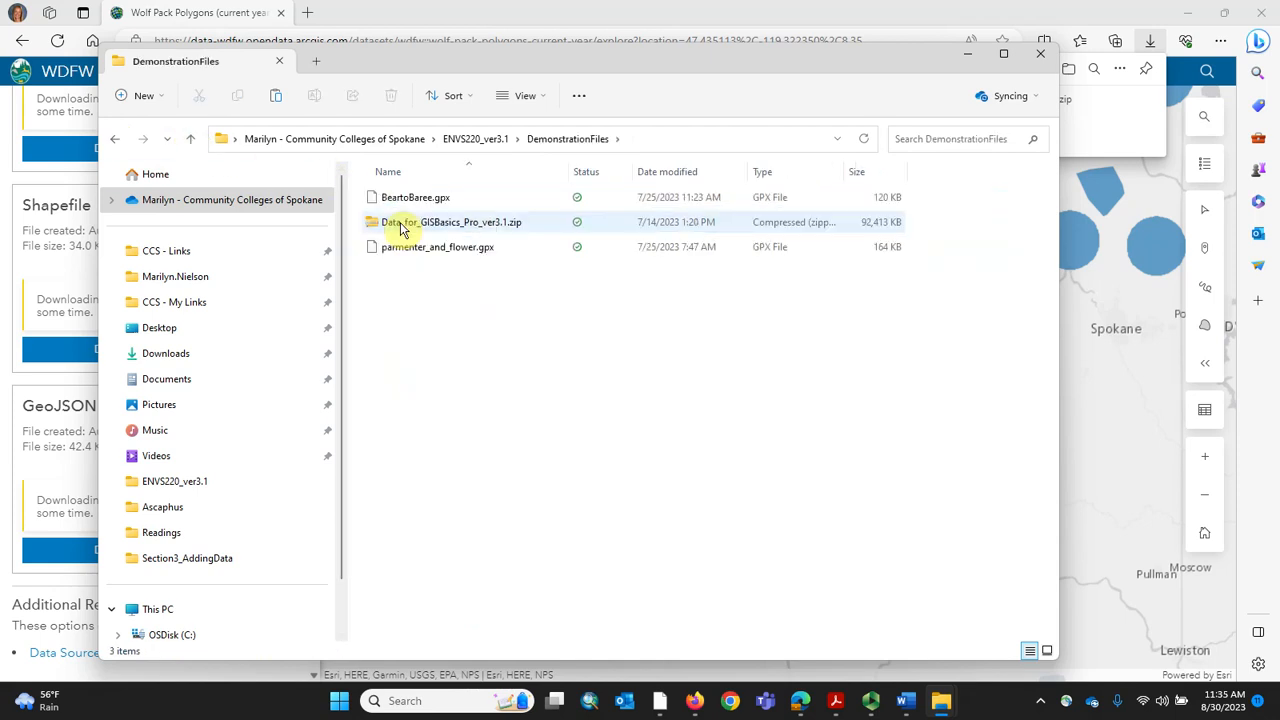
{"action": "left_click", "coordinate": [190, 141]}
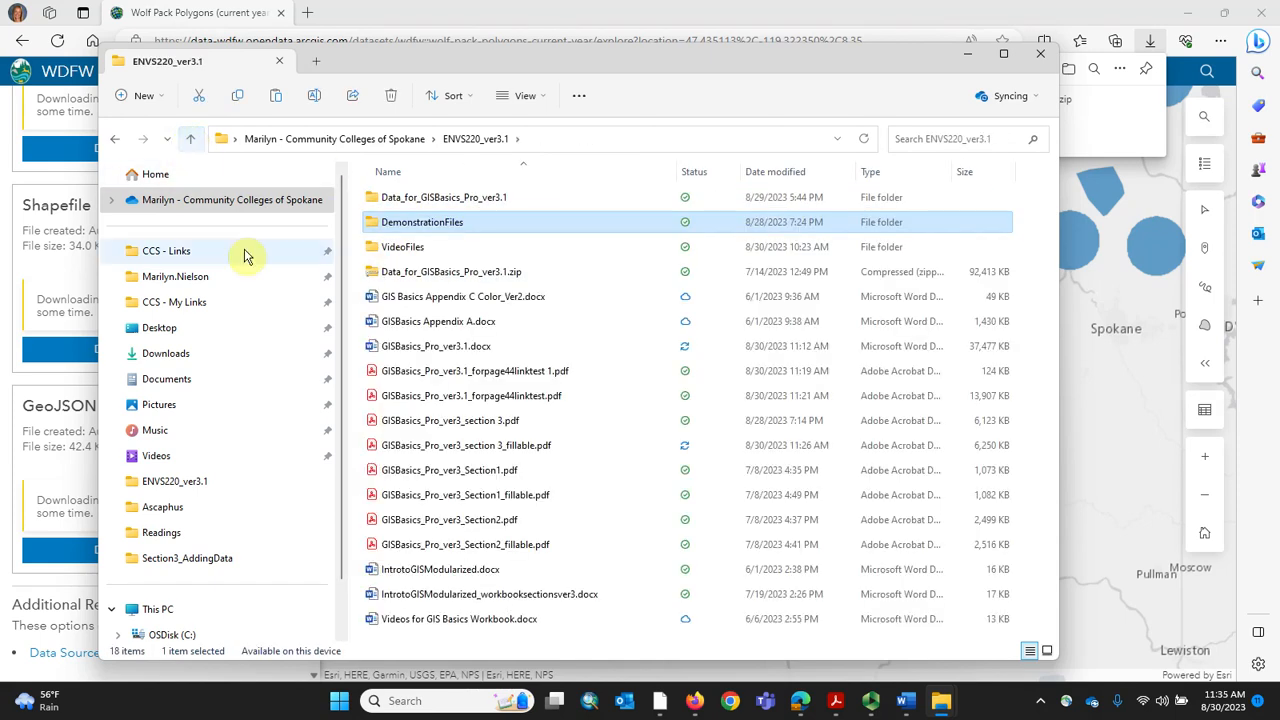
{"action": "scroll", "coordinate": [266, 406], "scroll_direction": "down", "scroll_amount": 3}
{"action": "scroll", "coordinate": [268, 402], "scroll_direction": "up", "scroll_amount": 3}
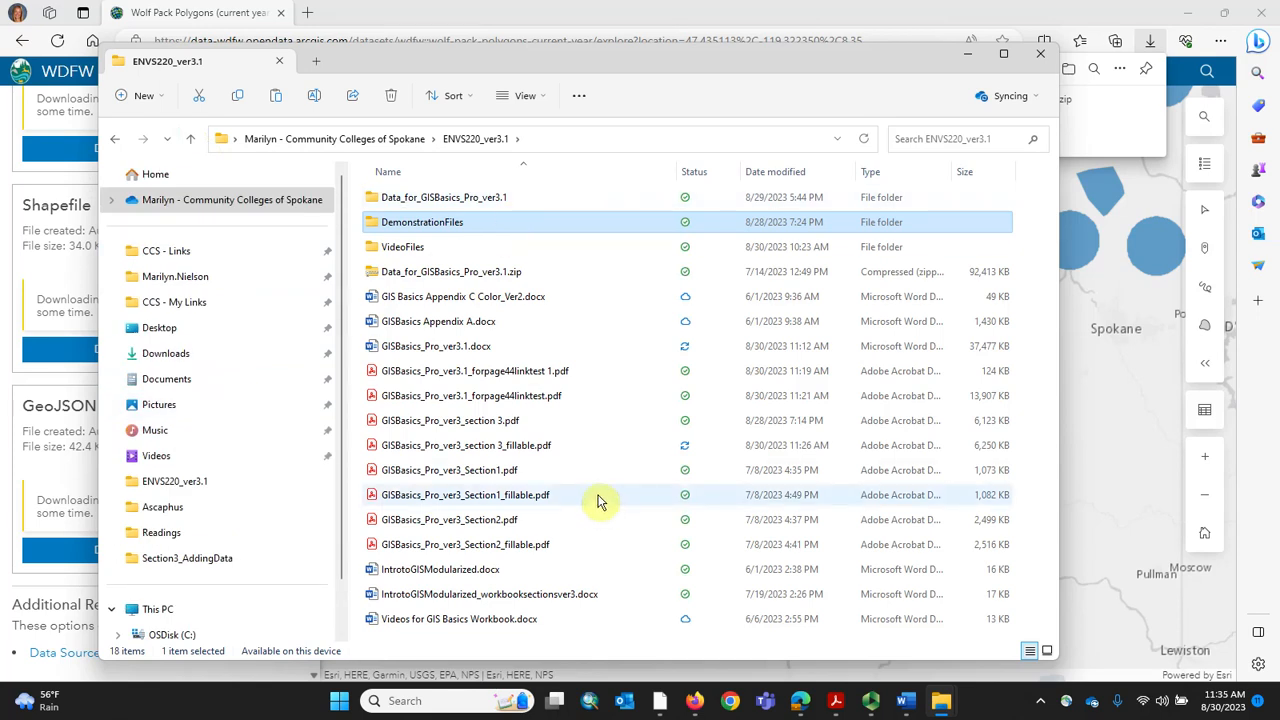
Paste the cut wolf pack zip file into the Section3Demo project folder inside GISBasics_DemonstrationFiles
{"action": "left_click", "coordinate": [198, 562]}
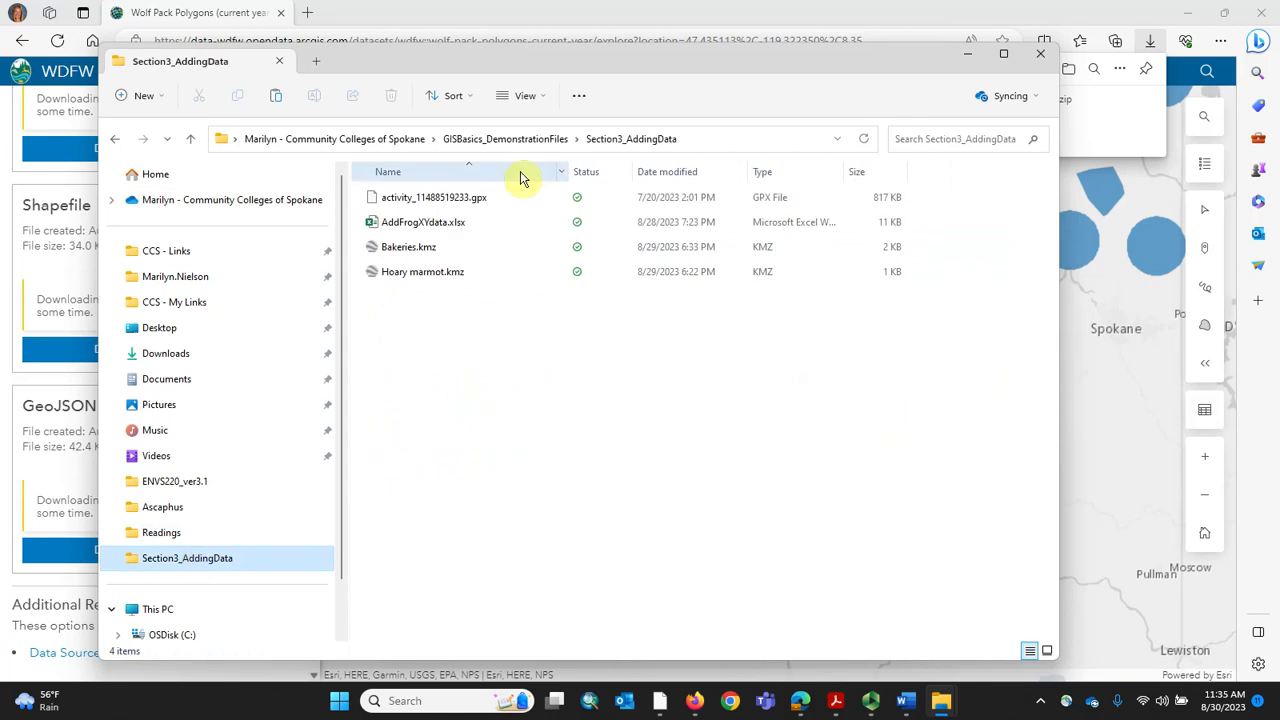
{"action": "left_click", "coordinate": [506, 140]}
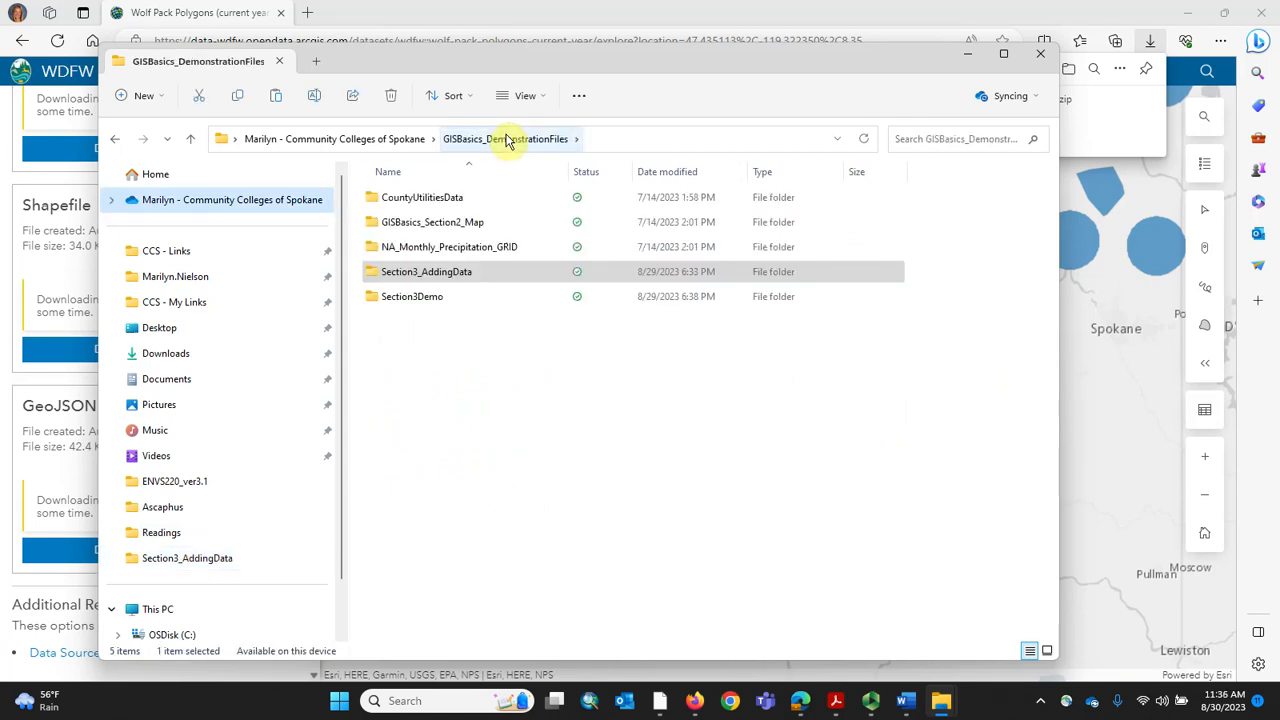
{"action": "double_click", "coordinate": [408, 300]}
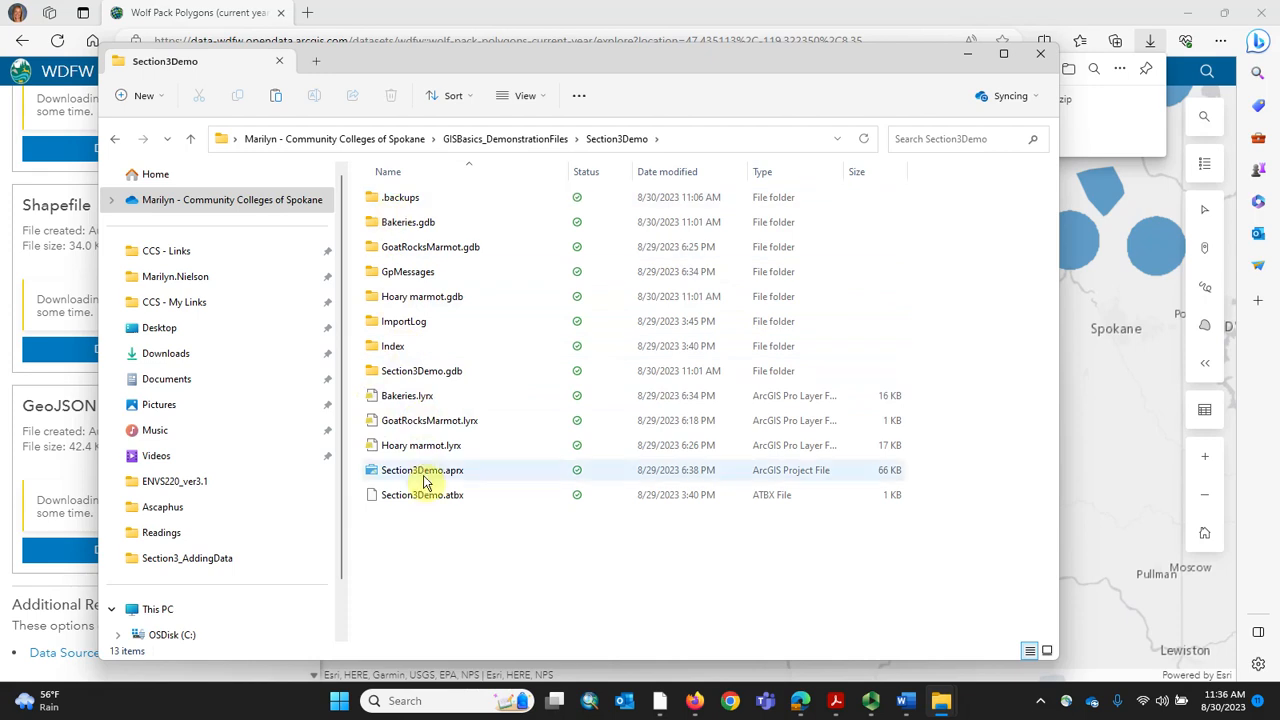
{"action": "right_click", "coordinate": [407, 555]}
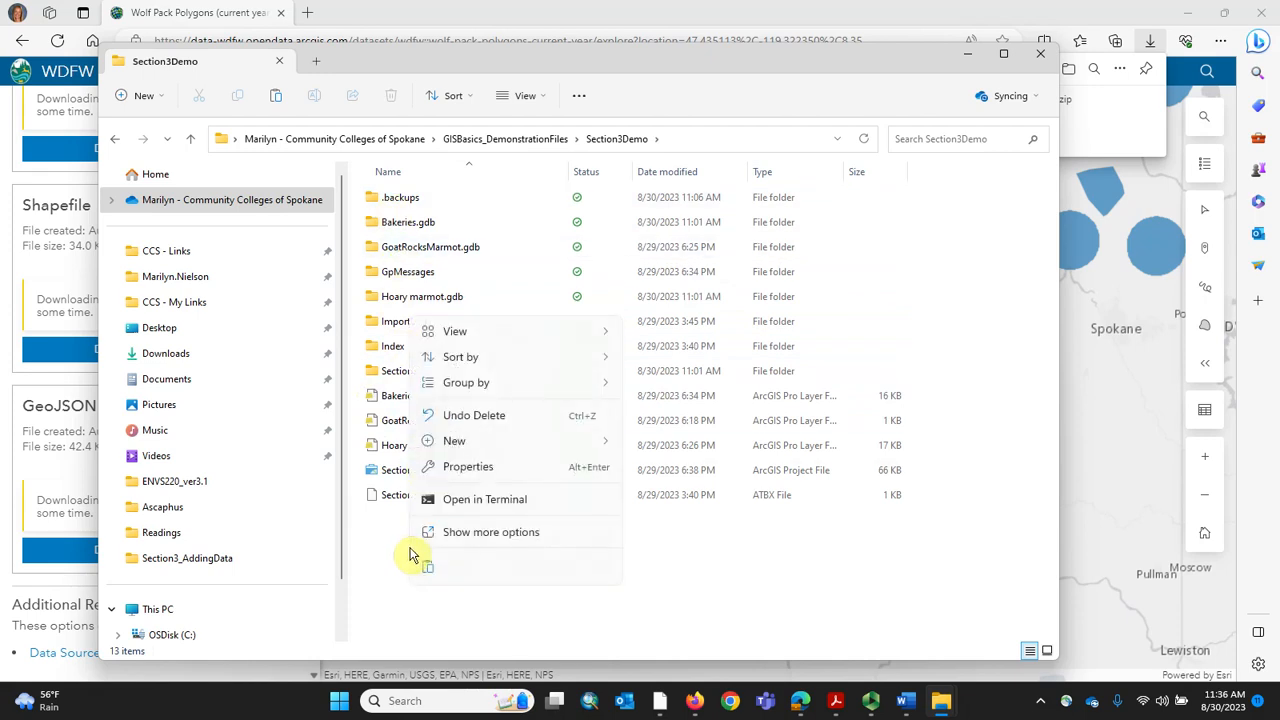
{"action": "left_click", "coordinate": [428, 572]}
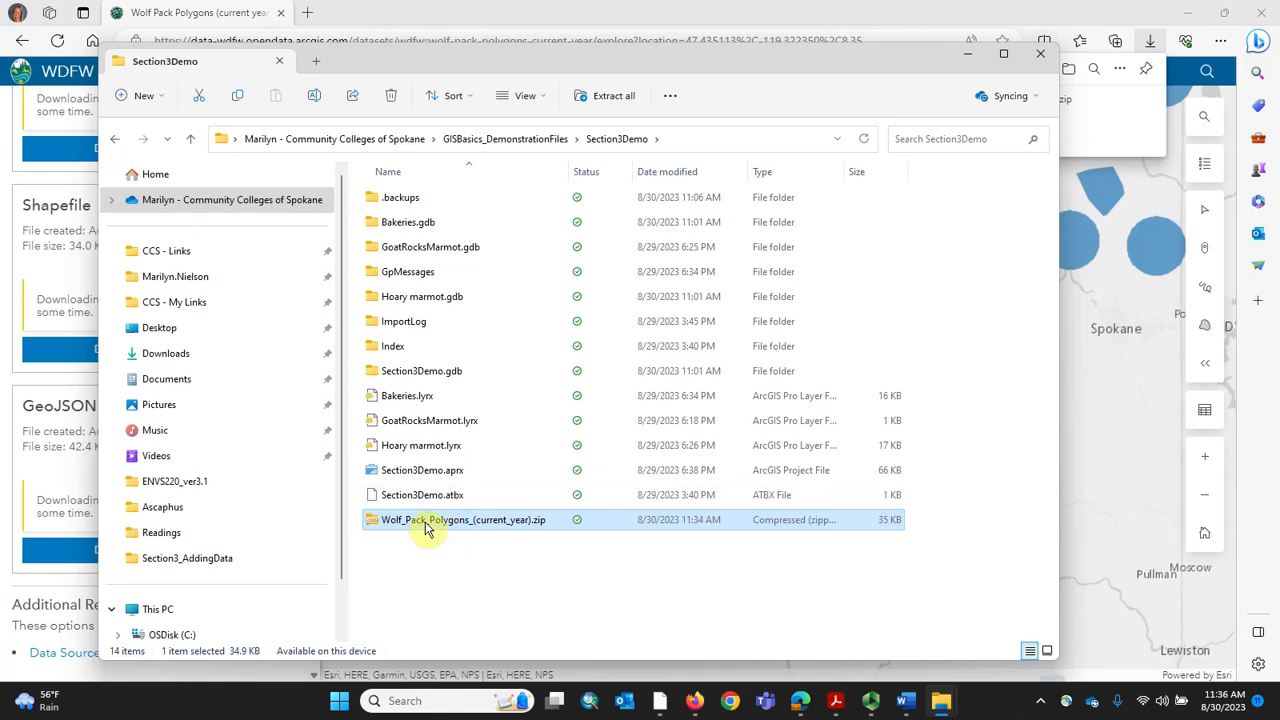
Extract the wolf pack zip into a Wolf_Pack_Polygons_(current_year) folder within Section3Demo and close the window of extracted files
{"action": "right_click", "coordinate": [425, 522]}
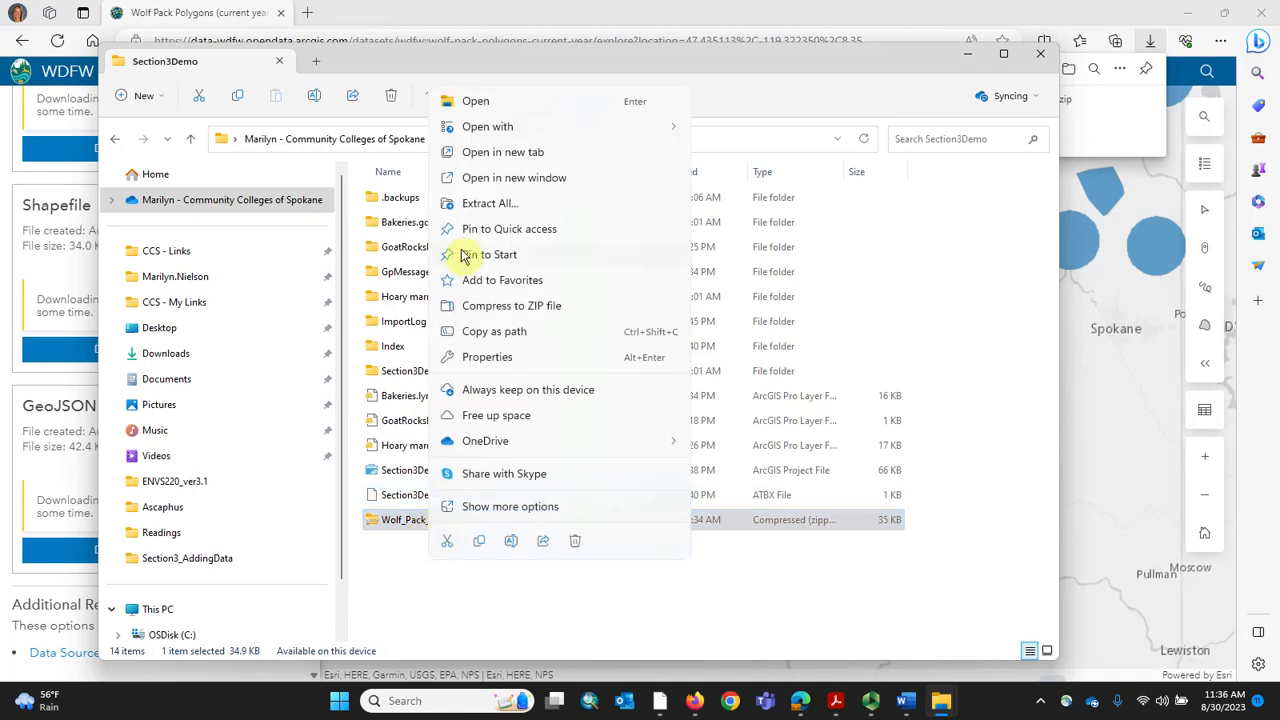
{"action": "left_click", "coordinate": [480, 204]}
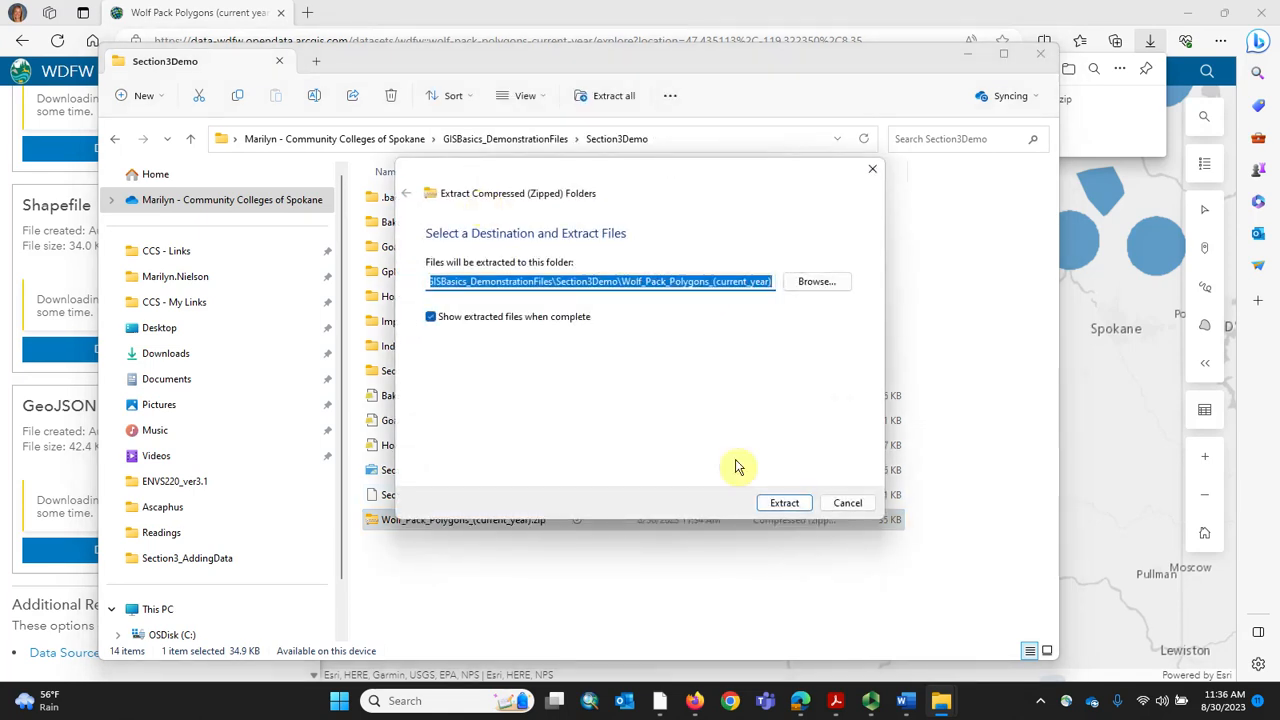
{"action": "left_click", "coordinate": [783, 507]}
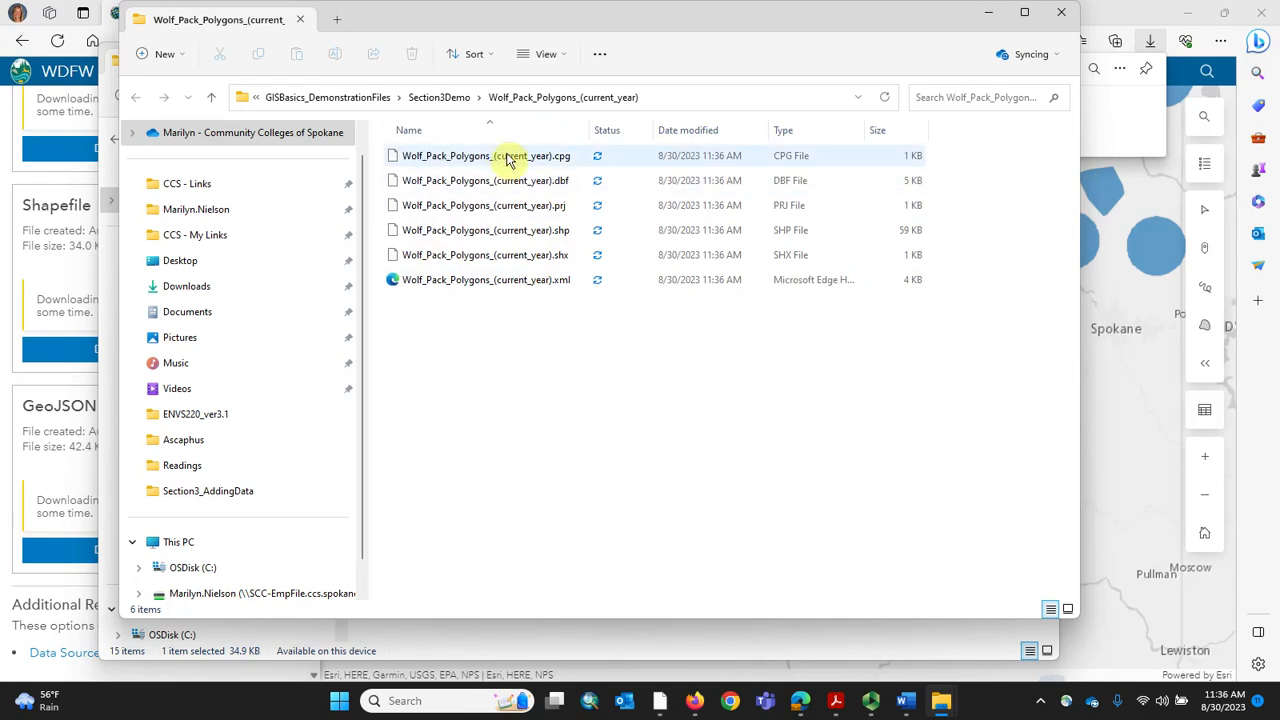
{"action": "left_click", "coordinate": [1062, 18]}
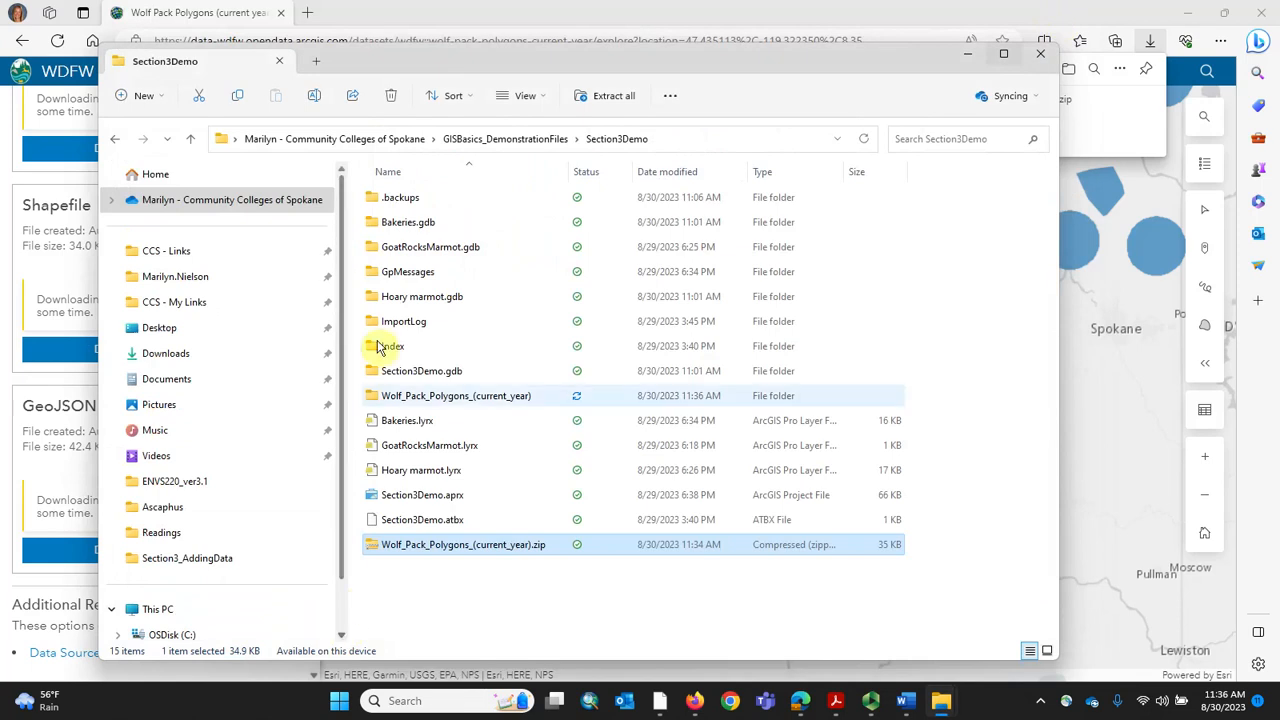
Delete Wolf_Pack_Polygons_(current_year).zip from the Section3Demo folder and close the file browser
{"action": "right_click", "coordinate": [419, 551]}
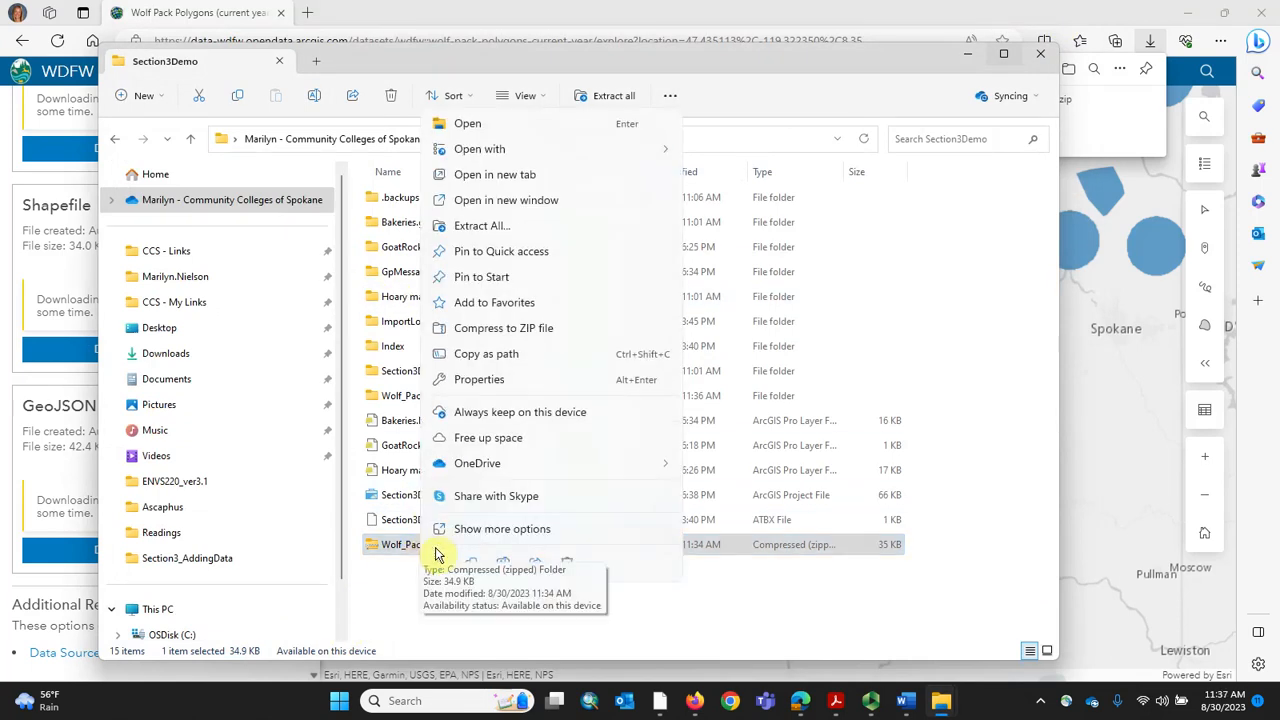
{"action": "left_click", "coordinate": [567, 563]}
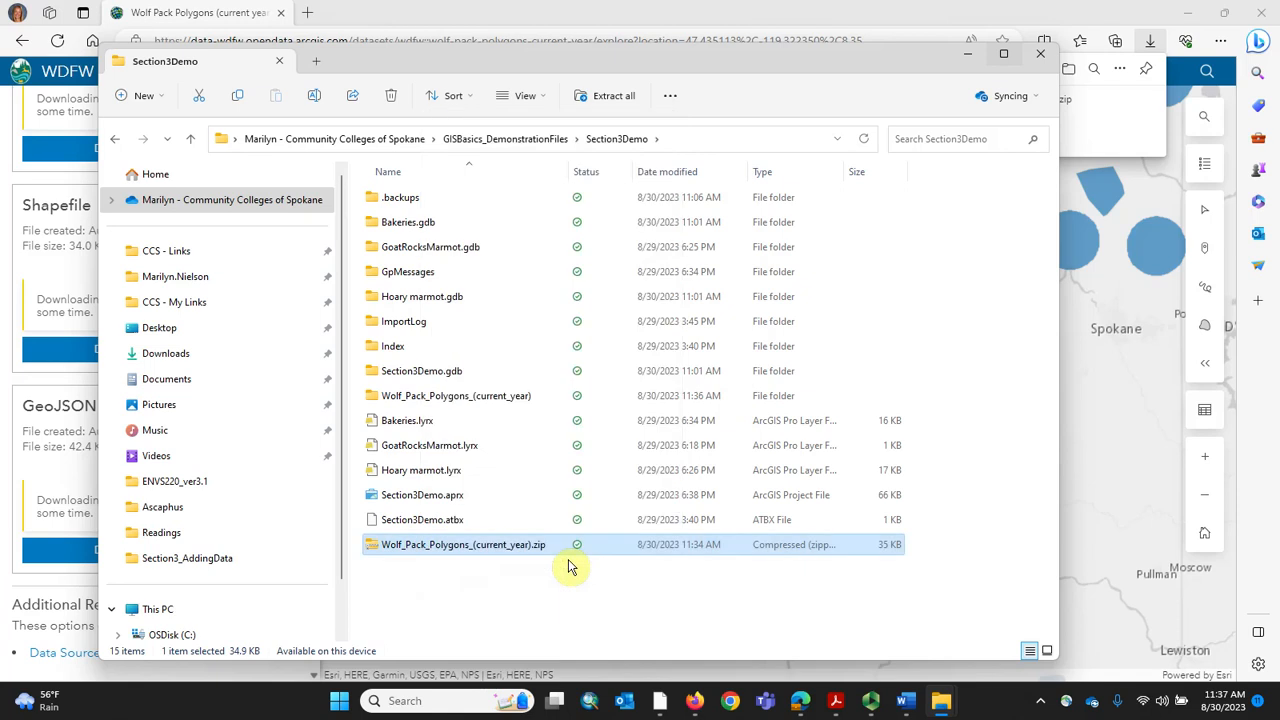
{"action": "left_click", "coordinate": [1035, 55]}
Switch to the Section3Demo project in ArcGIS Pro, dismiss the OneDrive deletion reminder, and refresh the project's Folders in the Catalog
{"action": "left_click", "coordinate": [665, 707]}
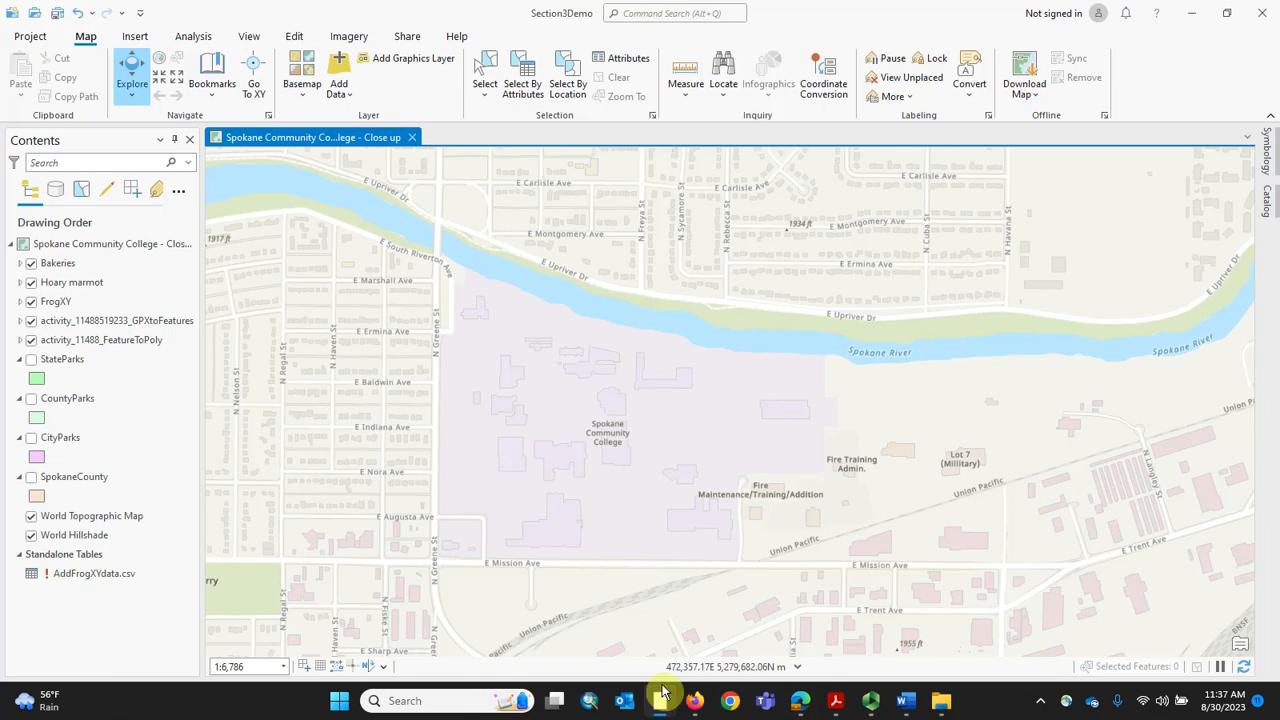
{"action": "left_click", "coordinate": [1270, 205]}
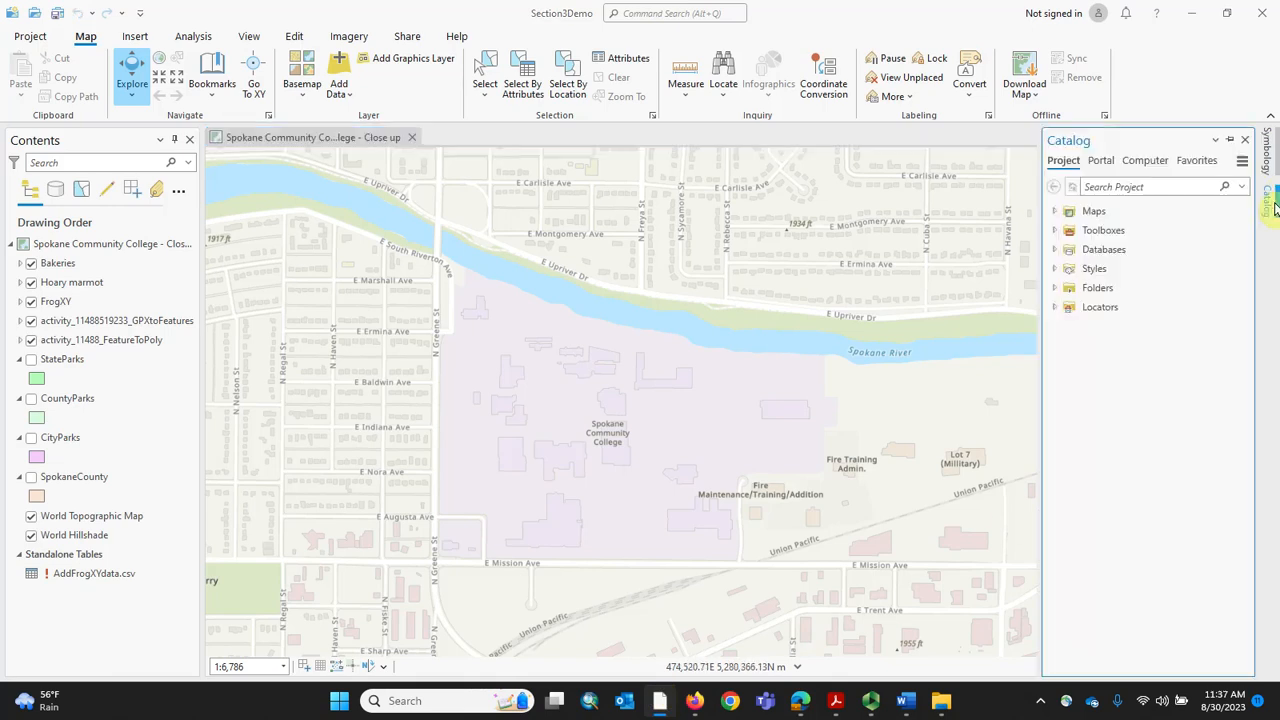
{"action": "left_click", "coordinate": [1097, 292]}
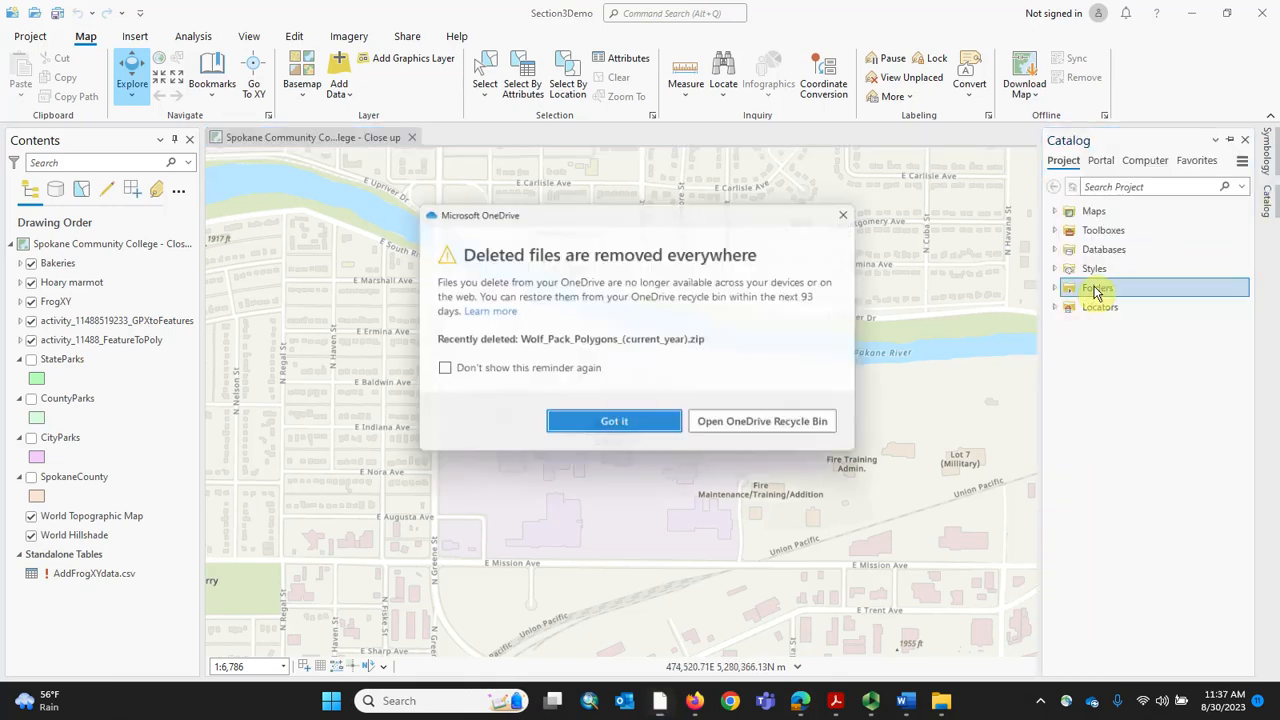
{"action": "left_click", "coordinate": [641, 430]}
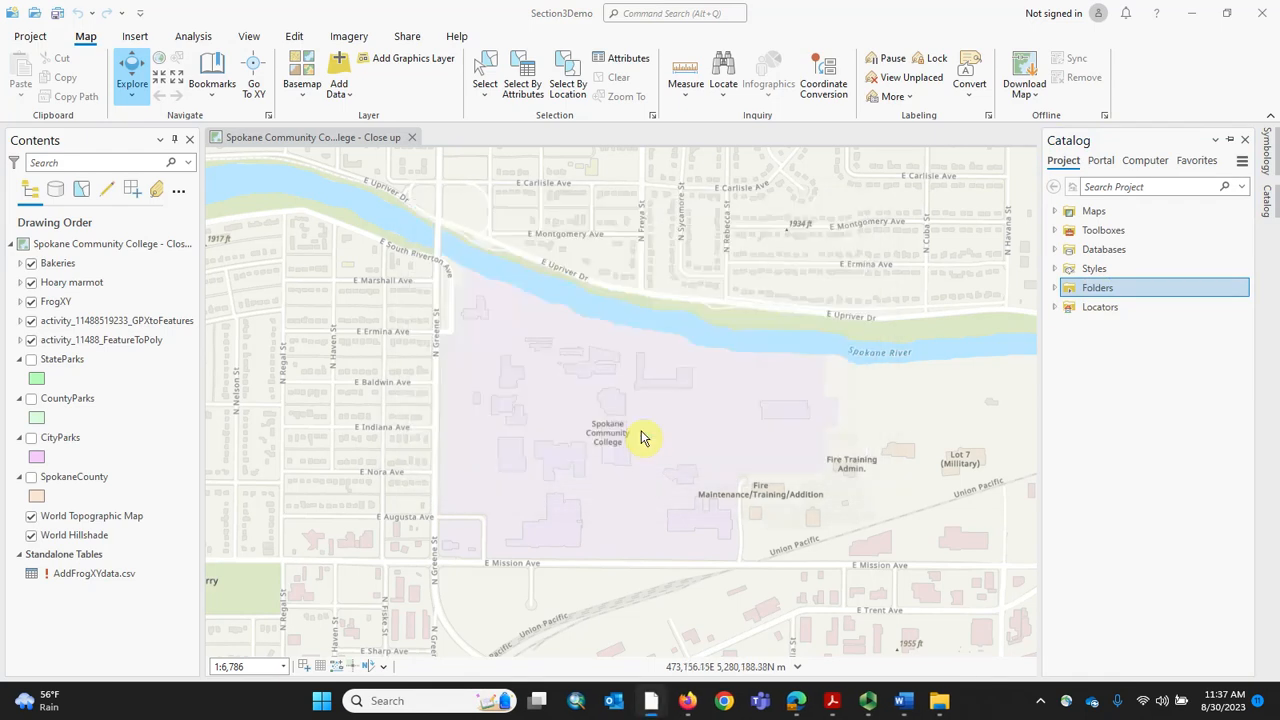
{"action": "right_click", "coordinate": [1096, 290]}
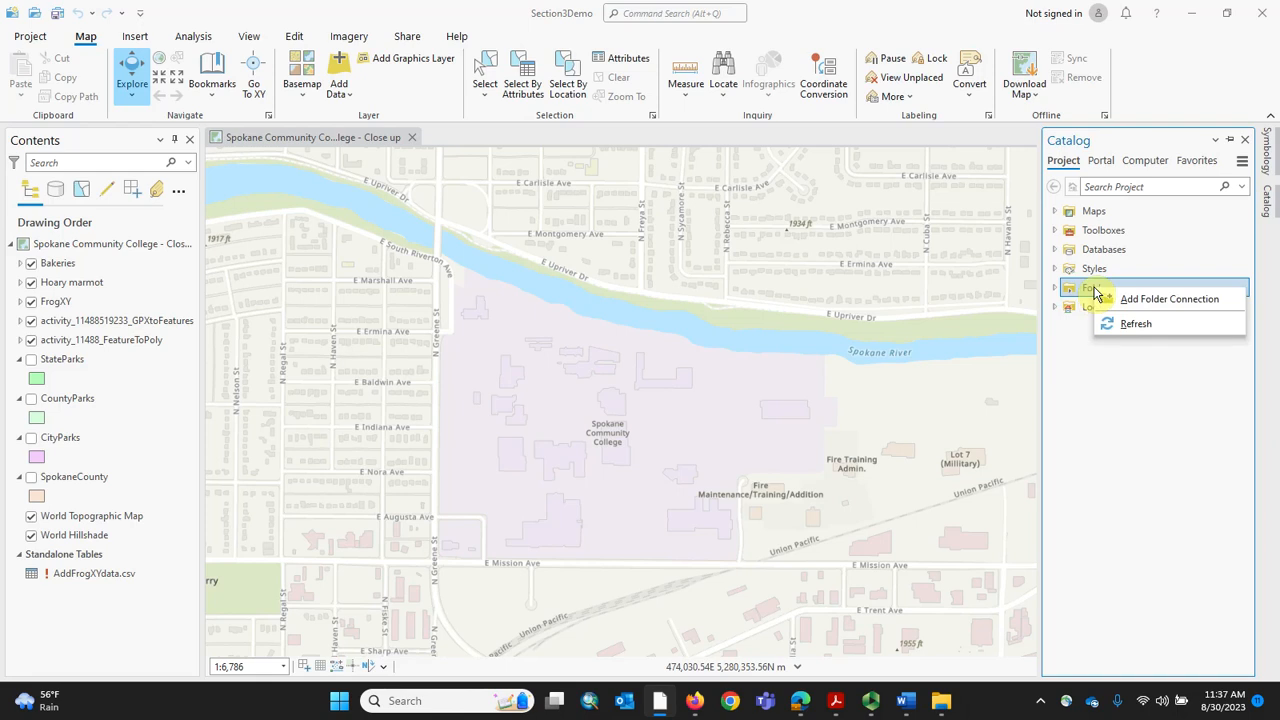
{"action": "left_click", "coordinate": [1133, 330]}
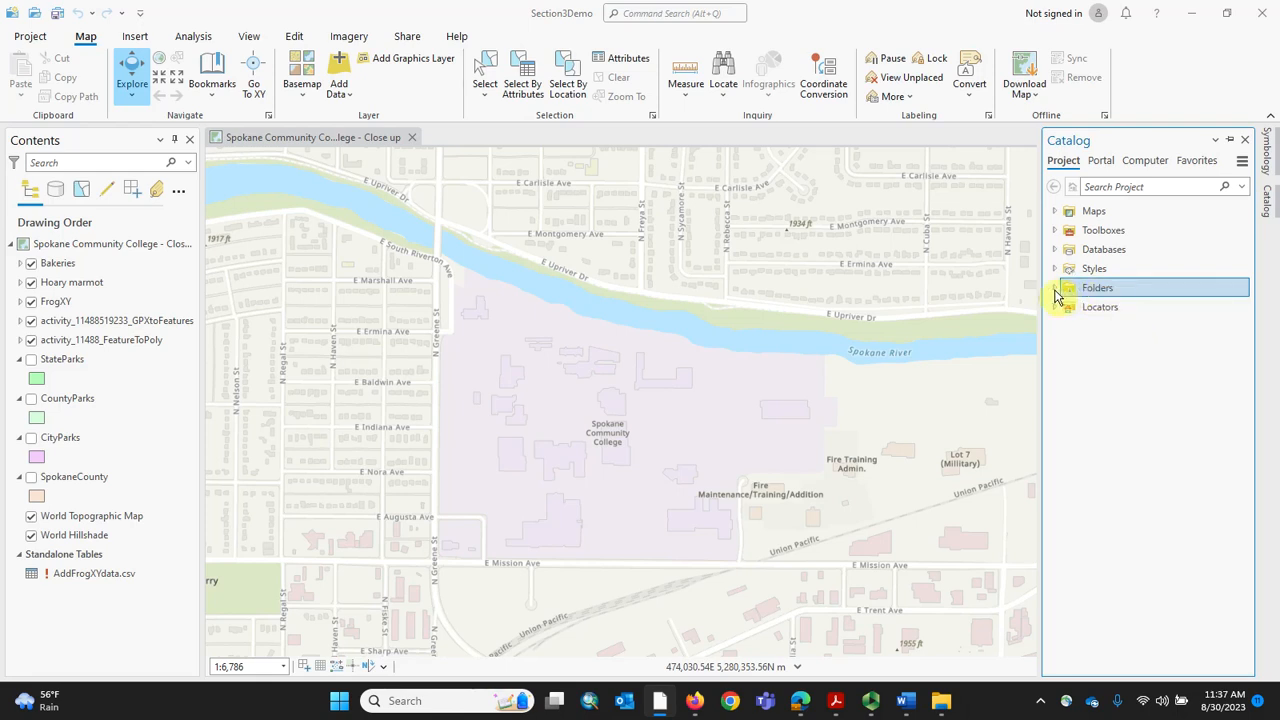
Add the Wolf_Pack_Polygons_(current_year) shapefile from its extracted folder within Section3Demo to the Spokane Community College map
{"action": "left_click", "coordinate": [1055, 289]}
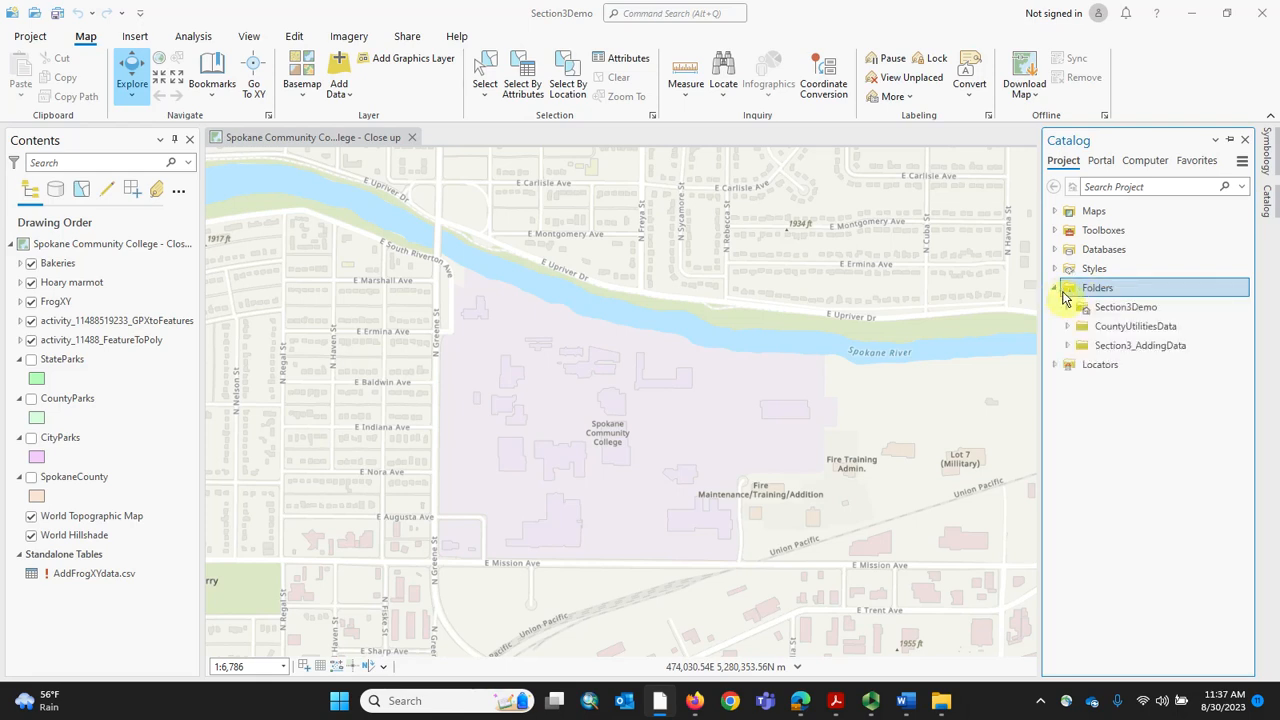
{"action": "right_click", "coordinate": [1133, 311]}
{"action": "left_click", "coordinate": [1068, 309]}
{"action": "left_click", "coordinate": [1068, 309]}
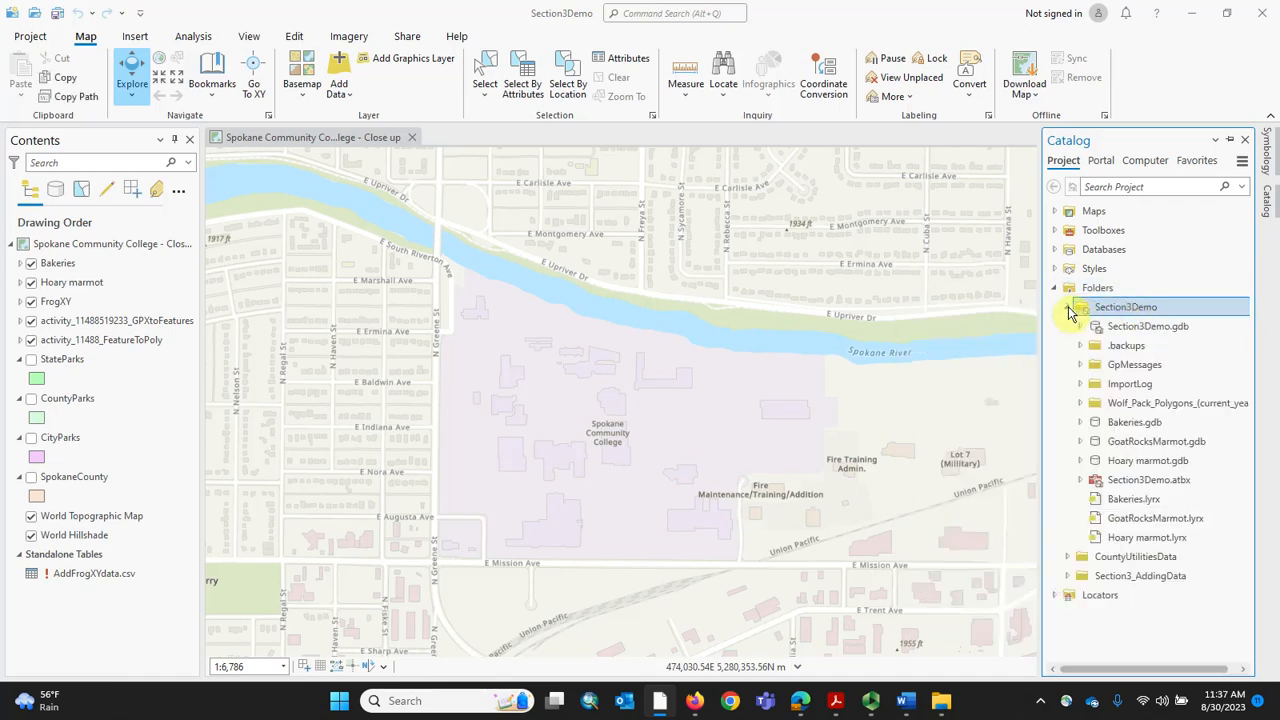
{"action": "left_click", "coordinate": [1080, 405]}
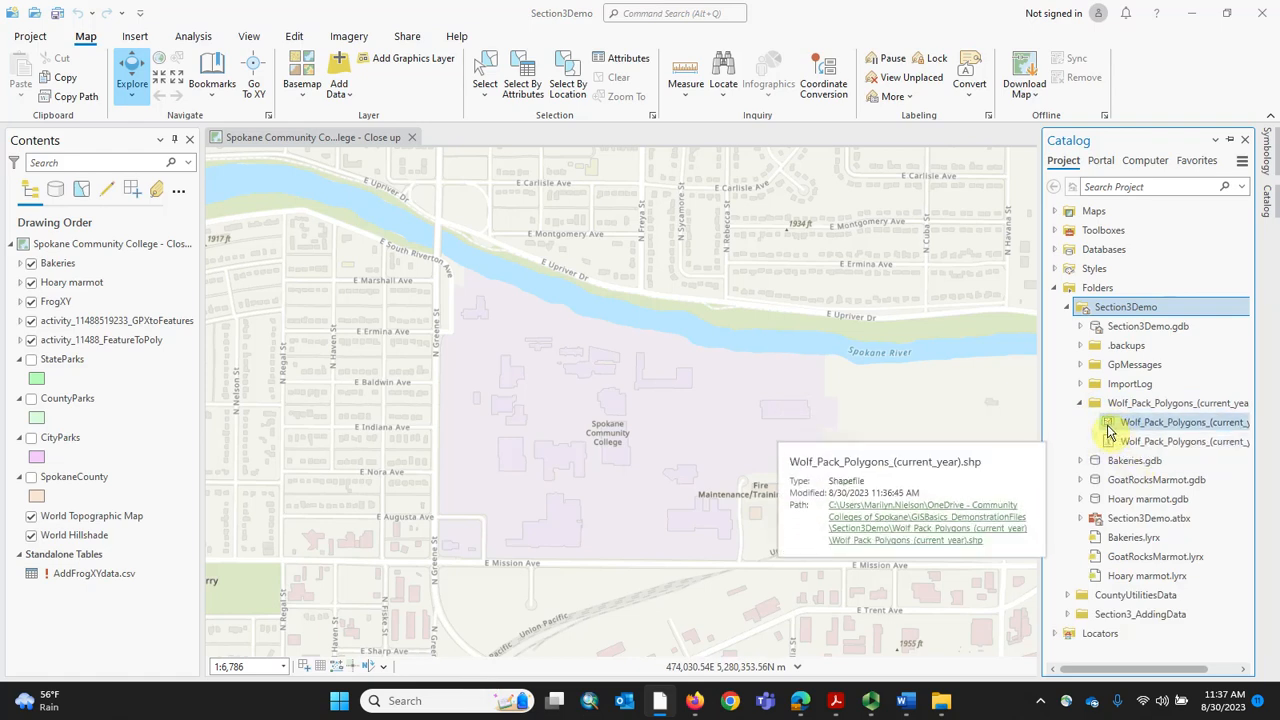
{"action": "left_click", "coordinate": [1109, 428]}
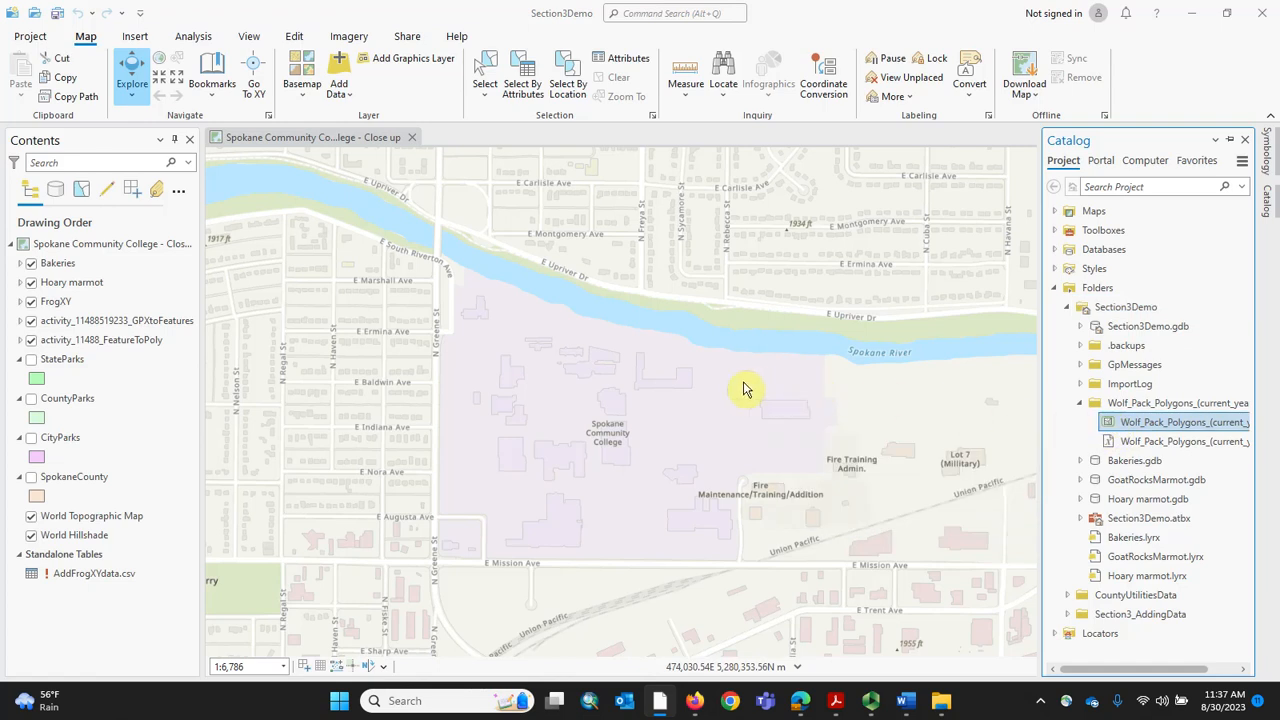
{"action": "left_click_drag", "start_coordinate": [743, 389], "coordinate": [743, 389]}
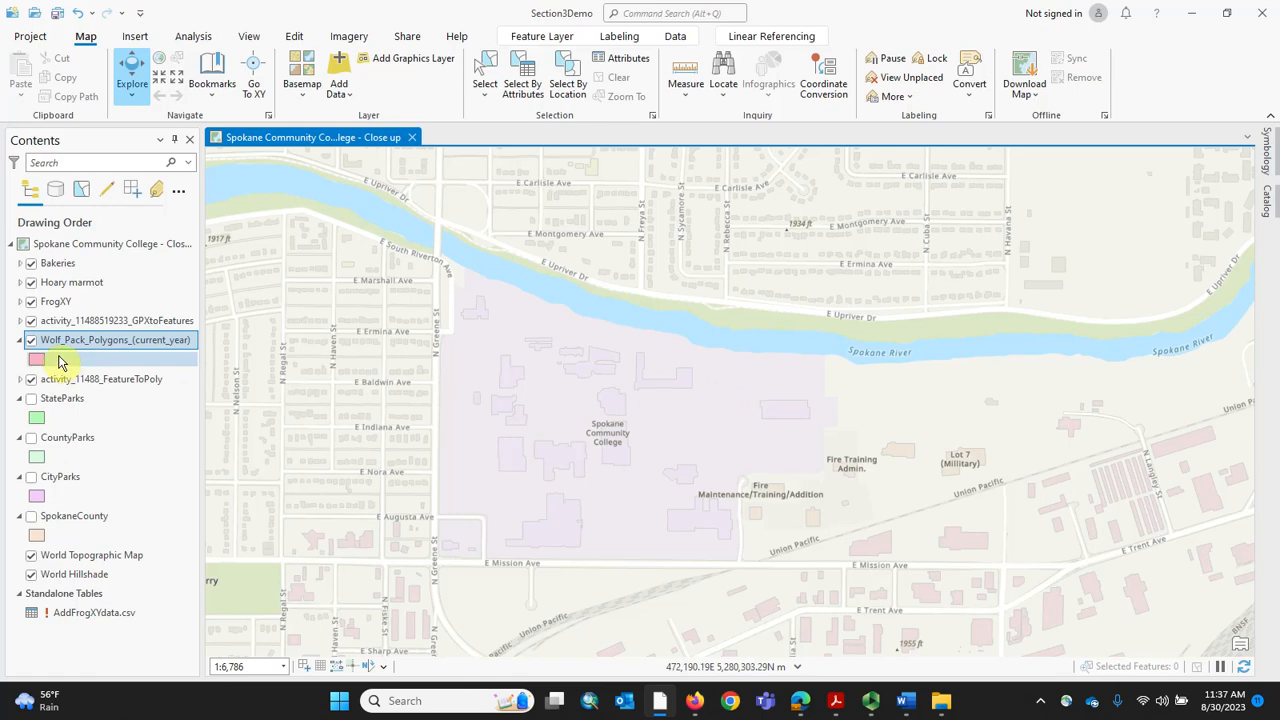
Examine the wolf pack polygons around Spokane, including the circular territories north and southwest of the city
{"action": "scroll", "coordinate": [638, 421], "scroll_direction": "down", "scroll_amount": 2}
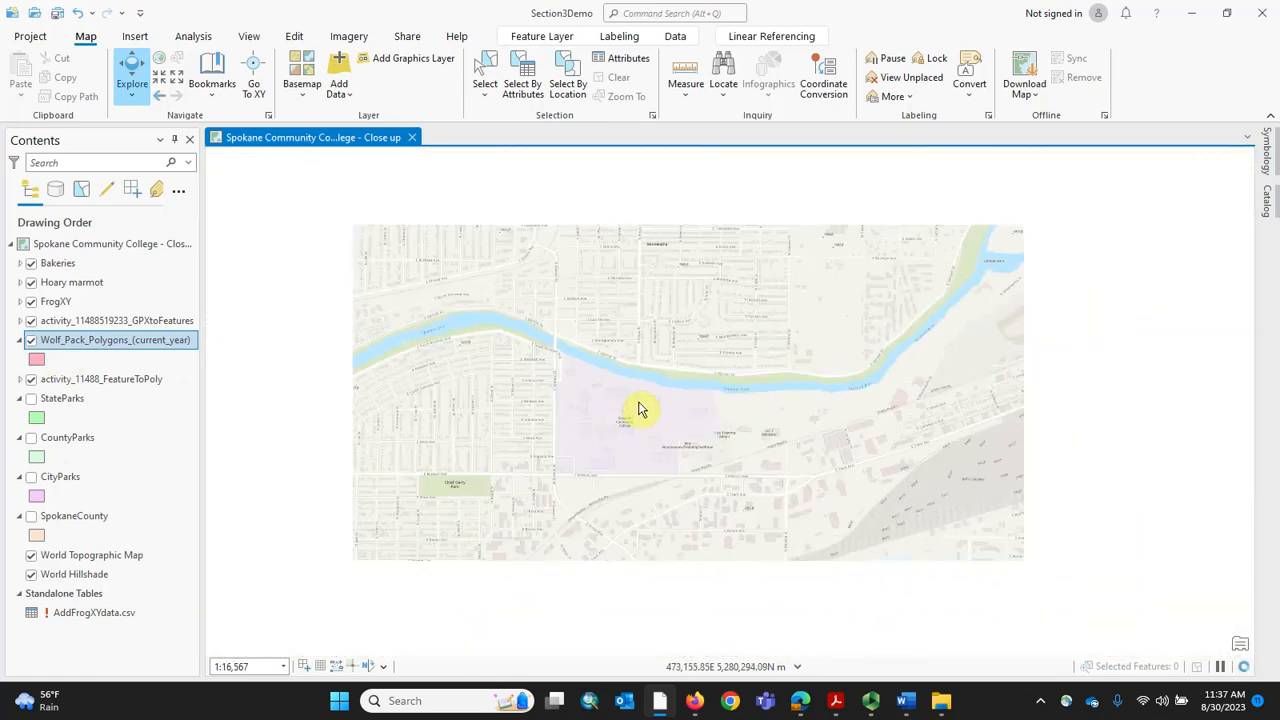
{"action": "scroll", "coordinate": [640, 408], "scroll_direction": "down", "scroll_amount": 2}
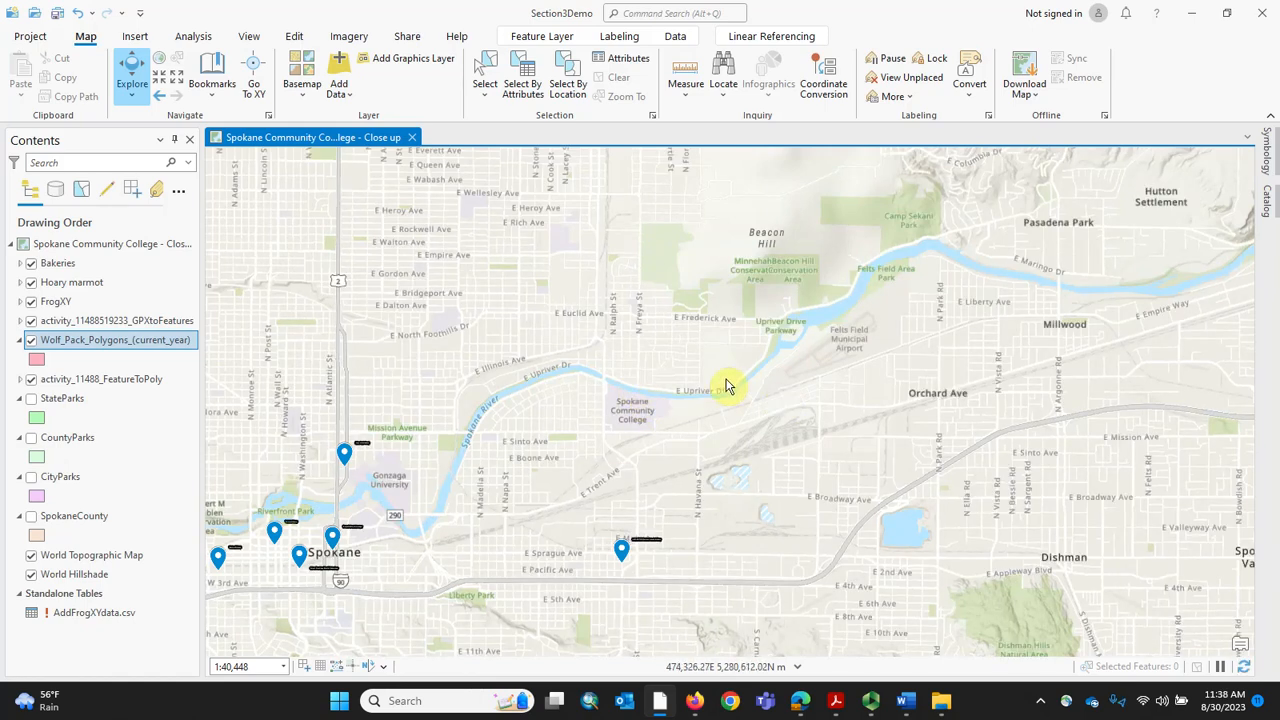
{"action": "scroll", "coordinate": [726, 386], "scroll_direction": "down", "scroll_amount": 3}
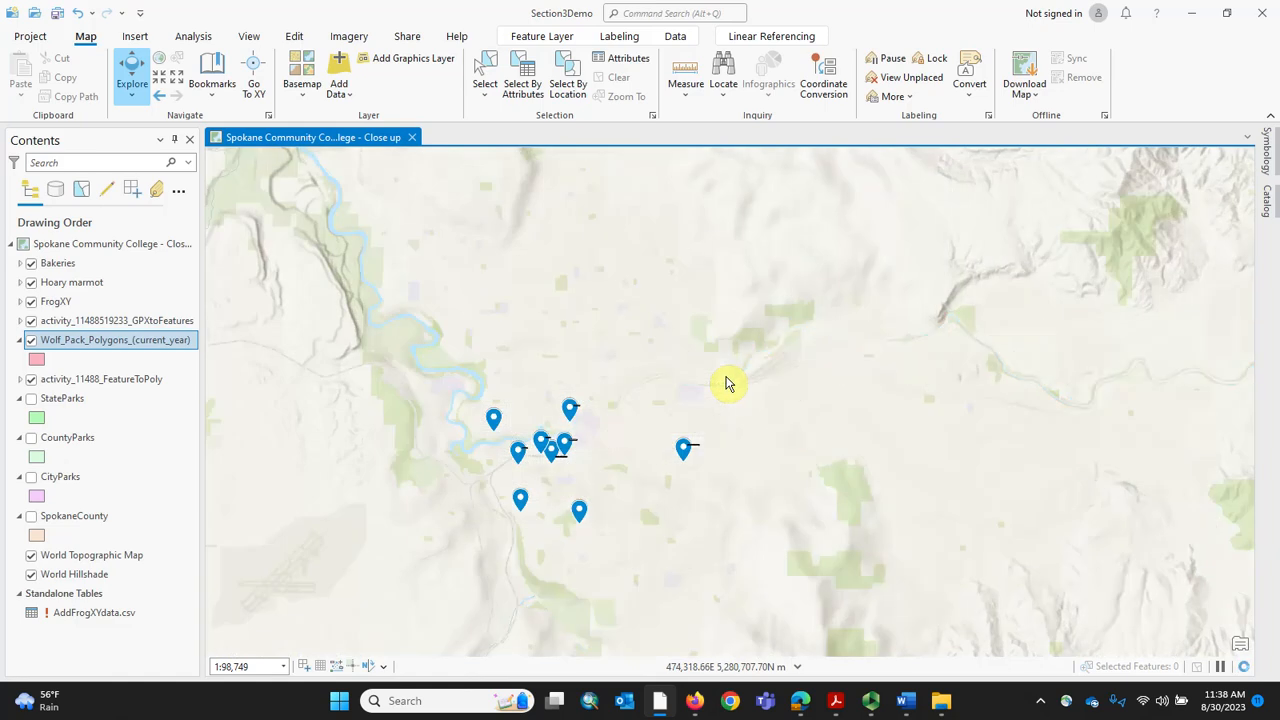
{"action": "scroll", "coordinate": [726, 382], "scroll_direction": "down", "scroll_amount": 3}
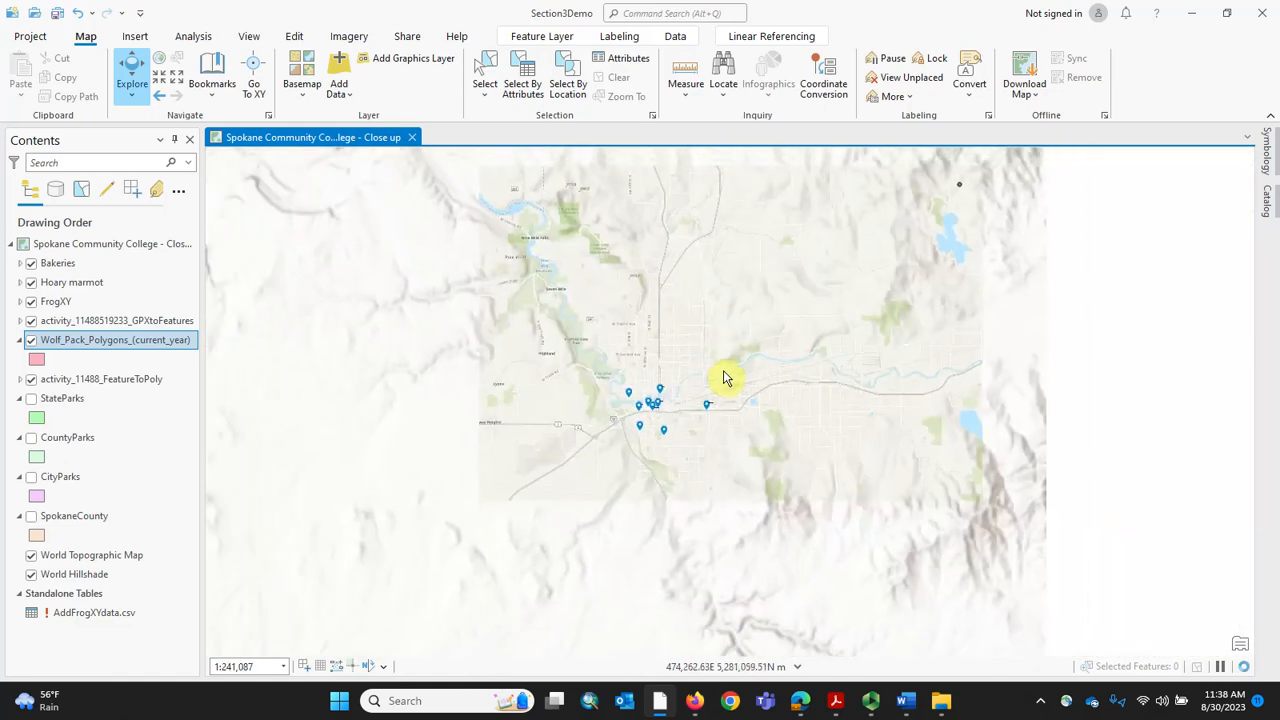
{"action": "scroll", "coordinate": [726, 376], "scroll_direction": "down", "scroll_amount": 2}
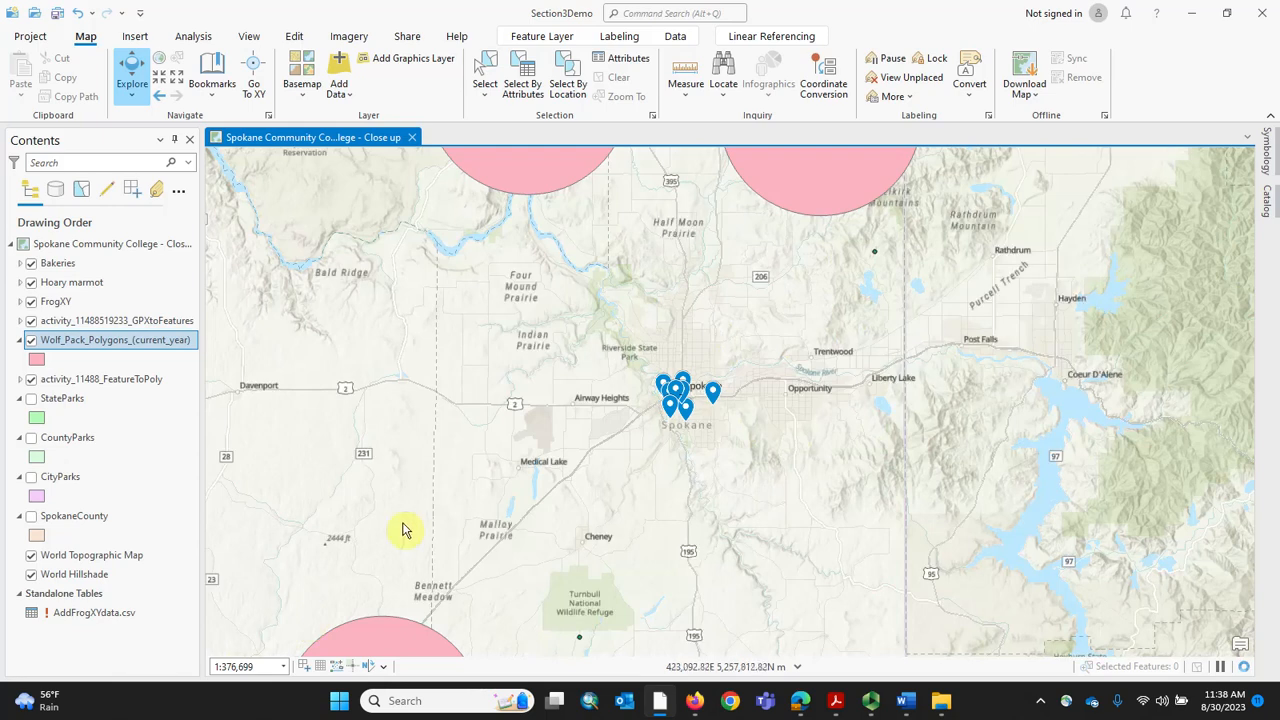
{"action": "left_click_drag", "start_coordinate": [640, 300], "coordinate": [643, 463]}
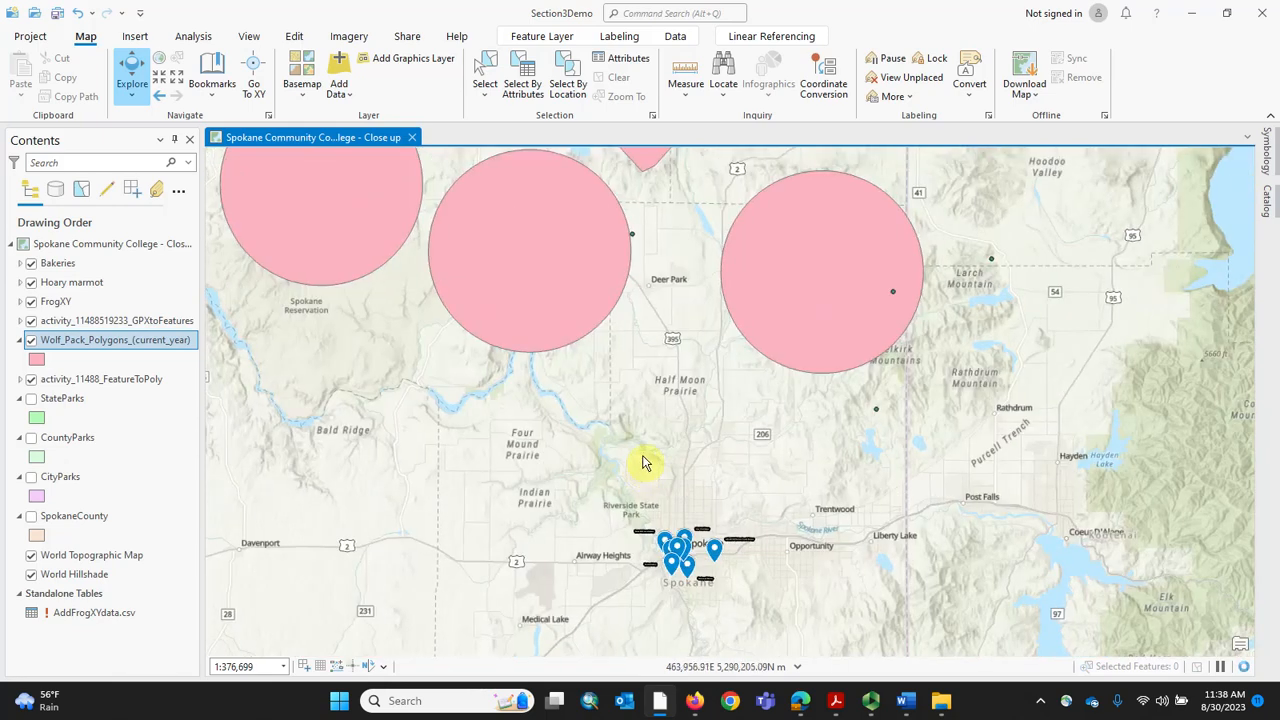
{"action": "scroll", "coordinate": [645, 452], "scroll_direction": "down", "scroll_amount": 3}
{"action": "scroll", "coordinate": [700, 421], "scroll_direction": "up", "scroll_amount": 3}
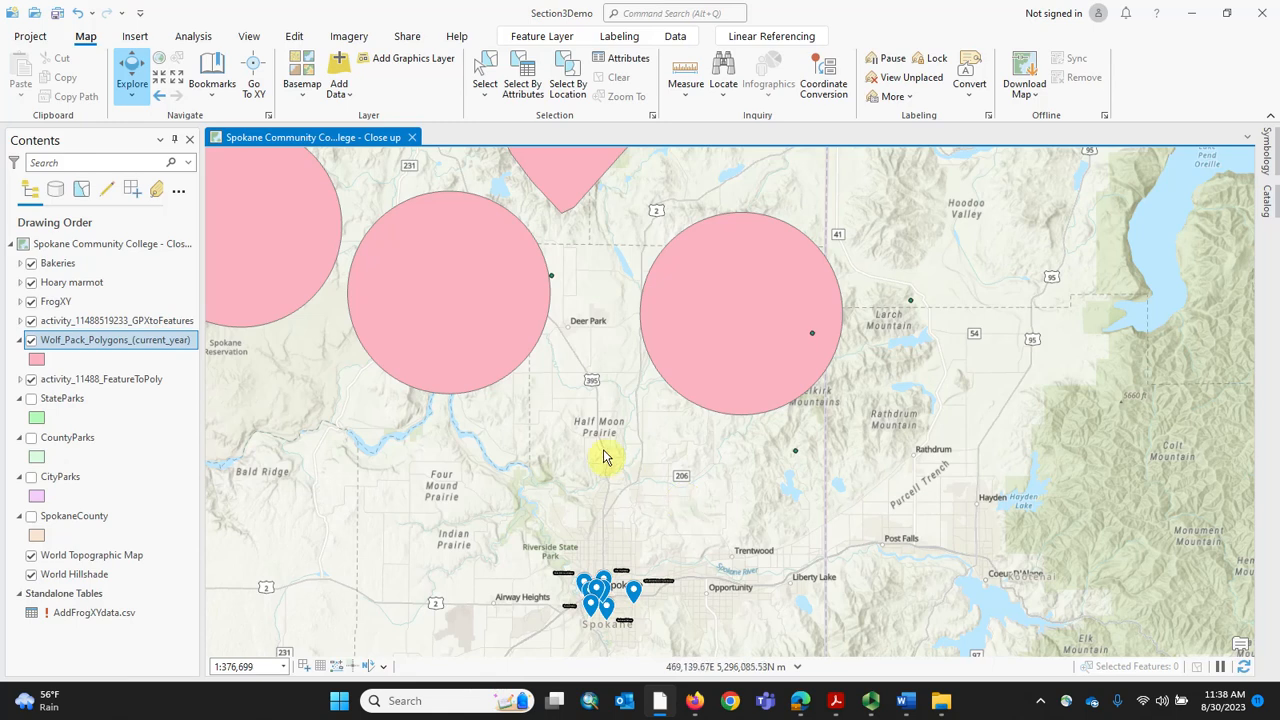
{"action": "scroll", "coordinate": [606, 452], "scroll_direction": "down", "scroll_amount": 2}
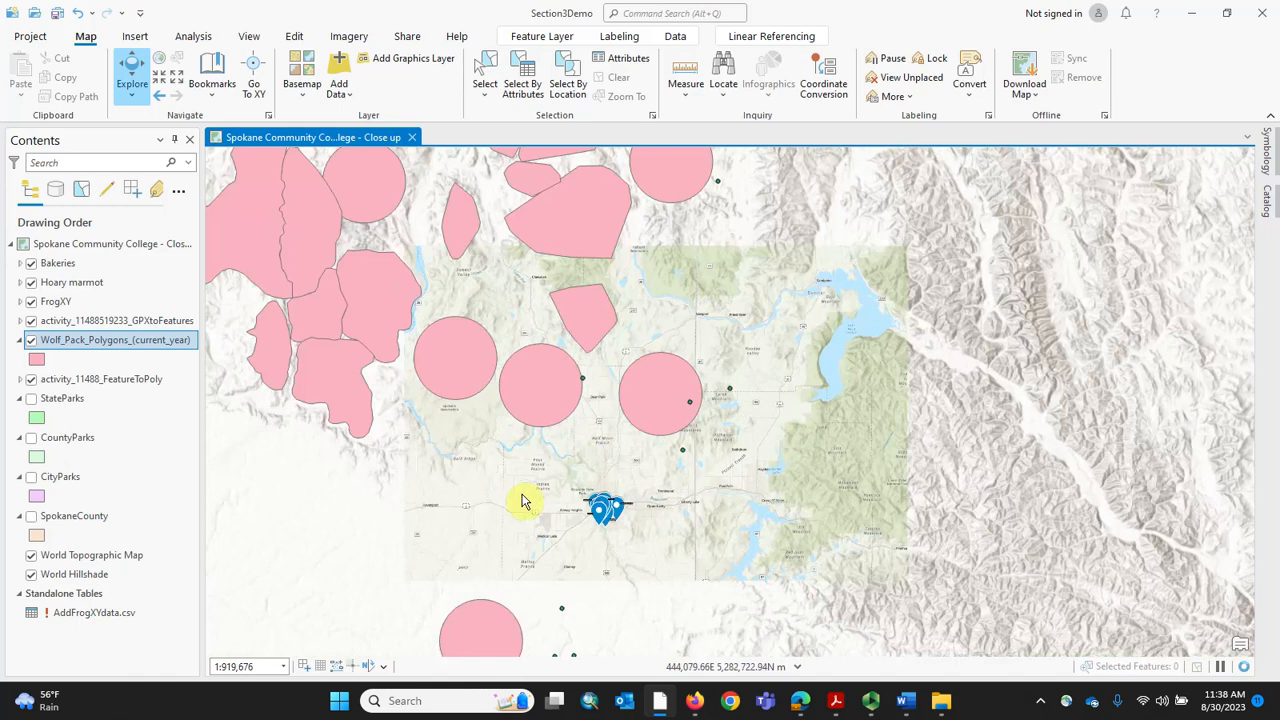
{"action": "left_click_drag", "start_coordinate": [516, 602], "coordinate": [526, 374]}
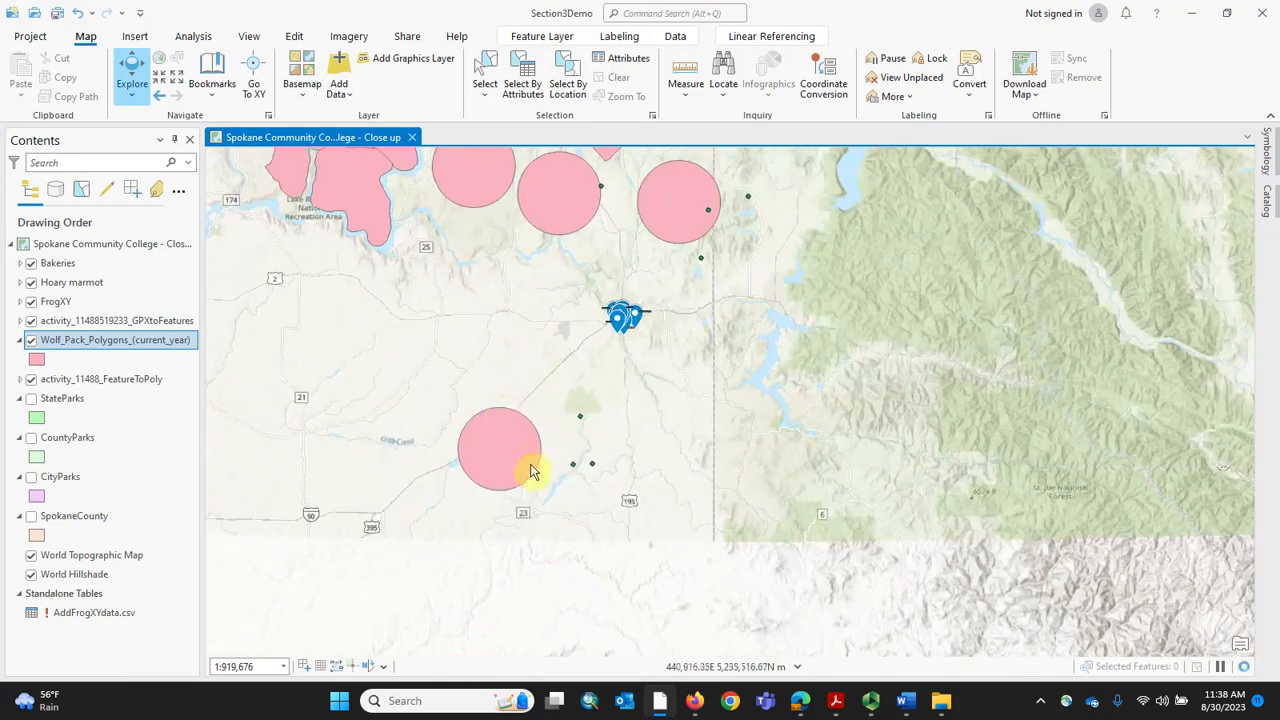
{"action": "scroll", "coordinate": [569, 422], "scroll_direction": "up", "scroll_amount": 3}
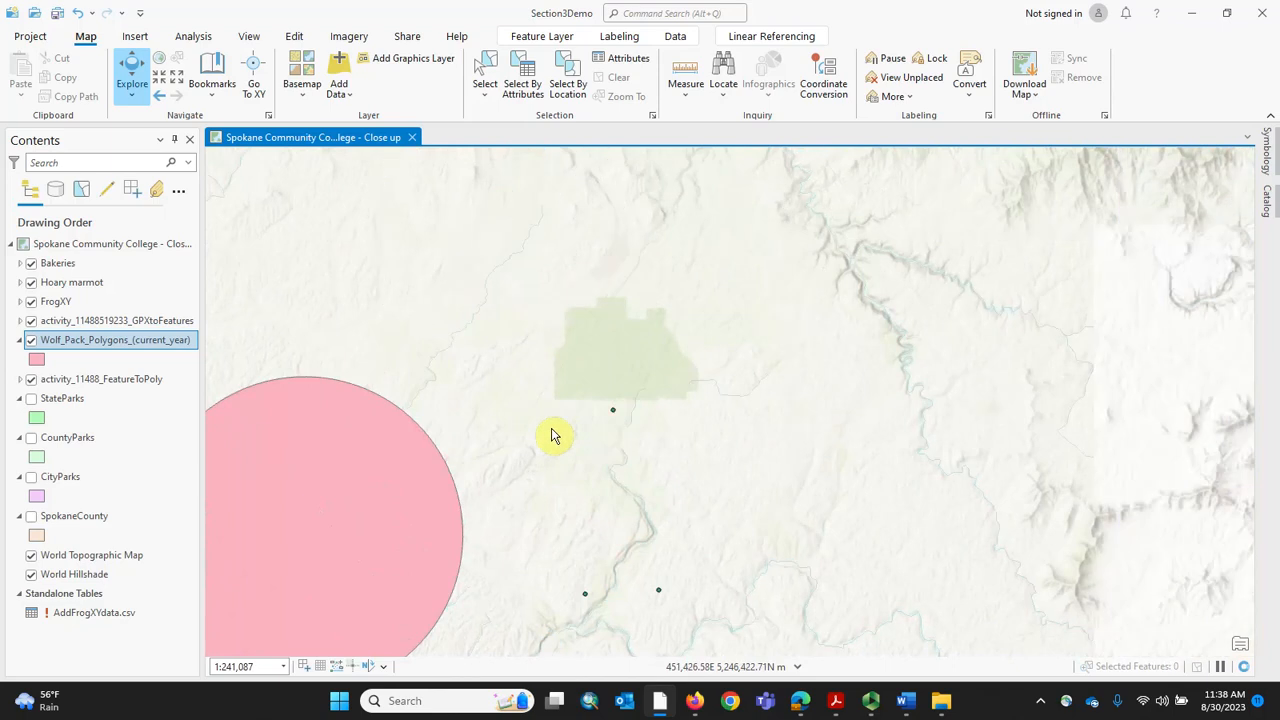
{"action": "scroll", "coordinate": [551, 434], "scroll_direction": "down", "scroll_amount": 3}
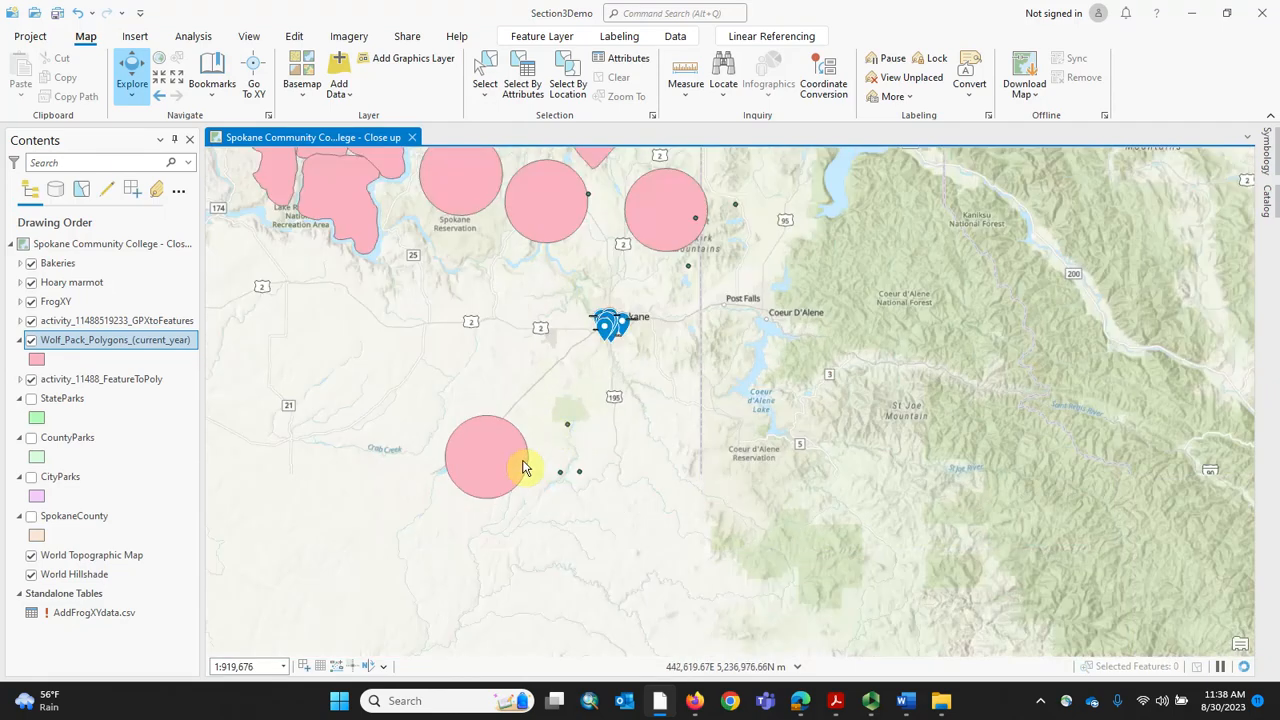
Examine the distribution of the wolf pack polygons across the whole of Washington State
{"action": "scroll", "coordinate": [447, 292], "scroll_direction": "down", "scroll_amount": 2}
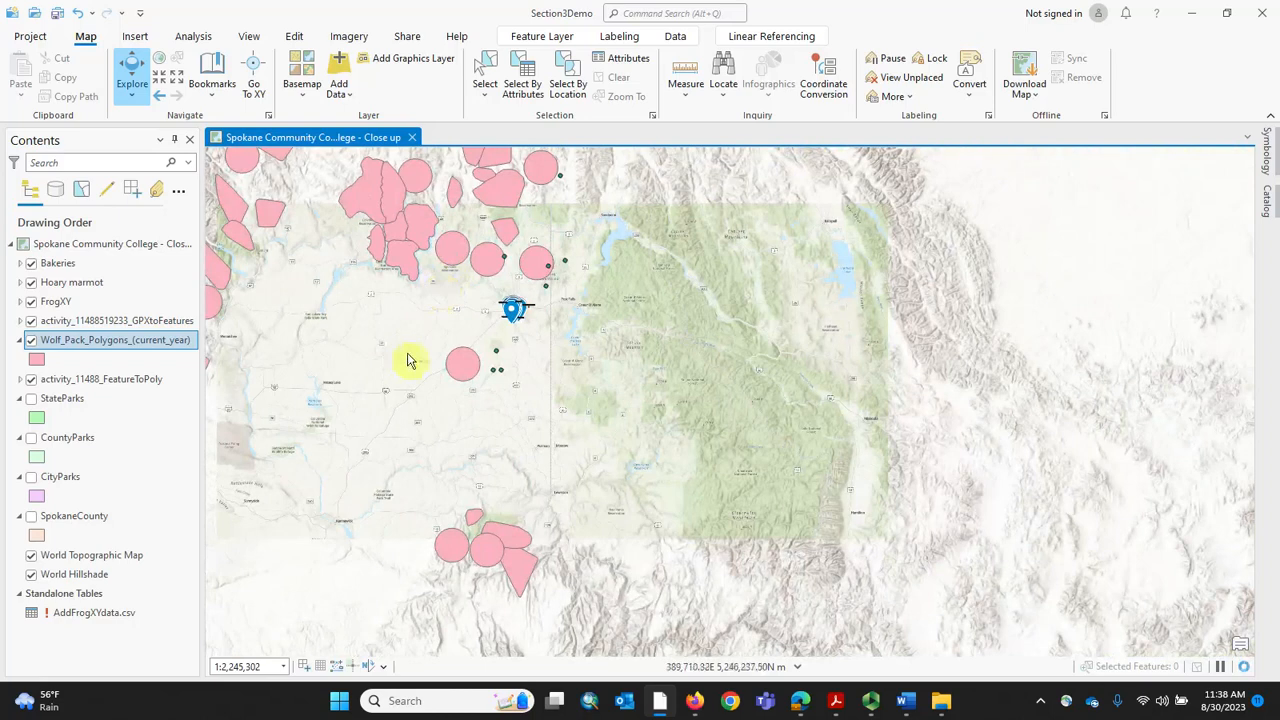
{"action": "scroll", "coordinate": [405, 357], "scroll_direction": "down", "scroll_amount": 1}
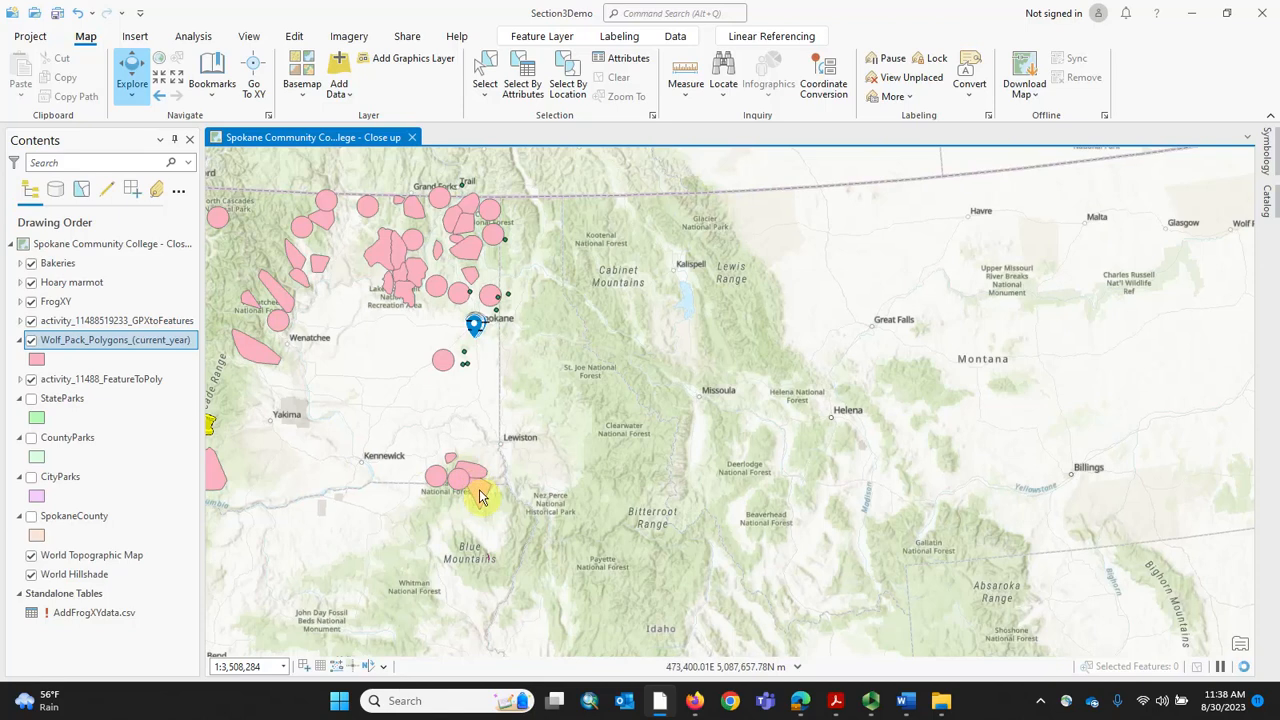
{"action": "left_click_drag", "start_coordinate": [394, 393], "coordinate": [688, 408]}
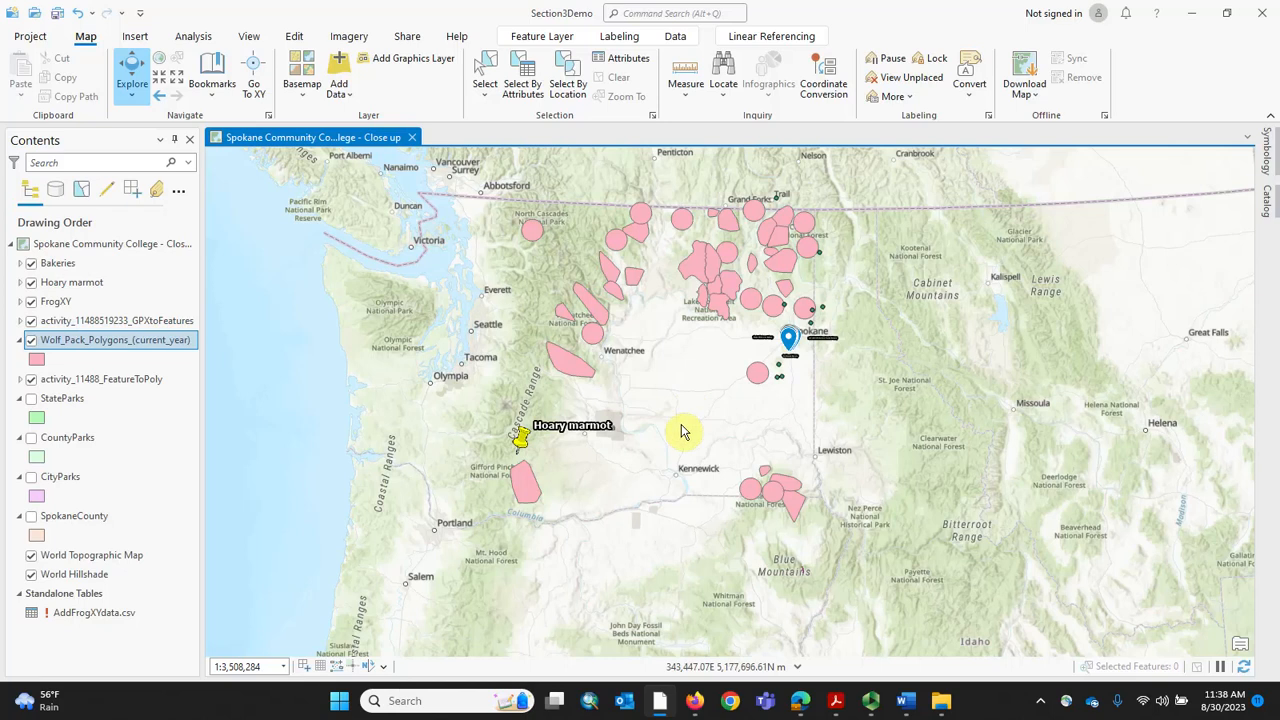
{"action": "left_click_drag", "start_coordinate": [684, 418], "coordinate": [620, 428]}
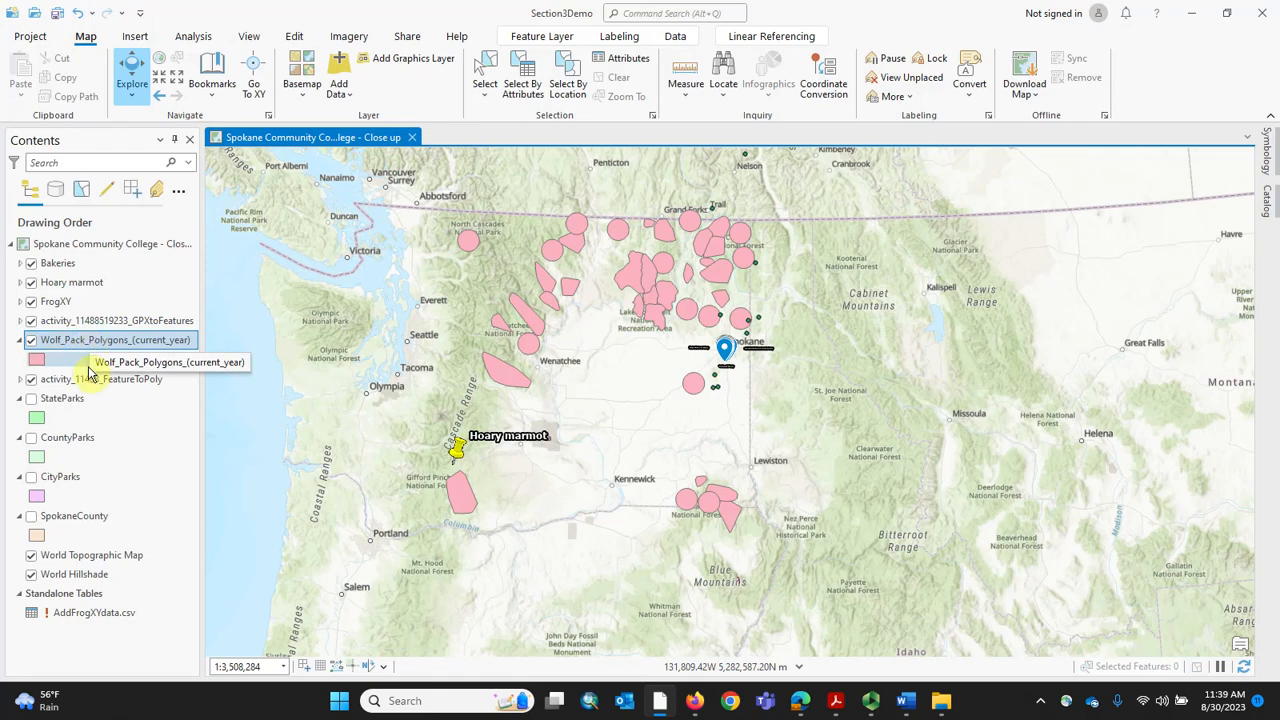
{"action": "left_click_drag", "start_coordinate": [38, 367], "coordinate": [632, 290]}
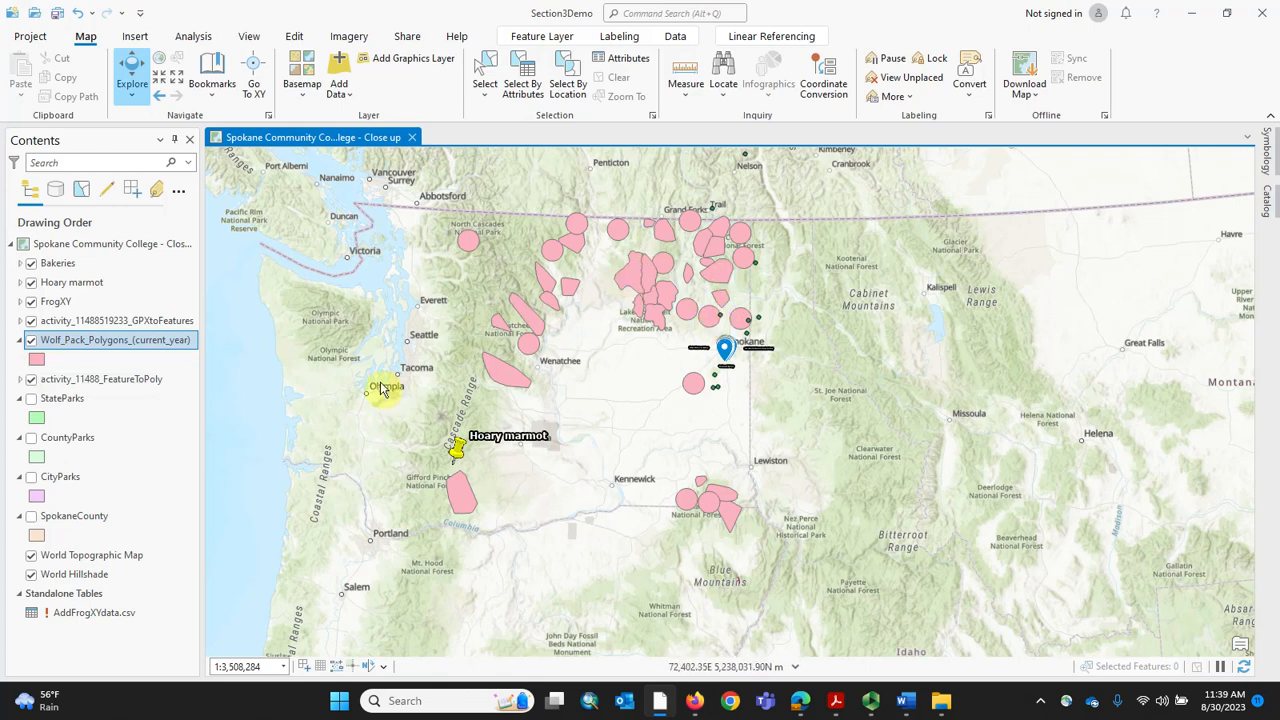
{"action": "scroll", "coordinate": [700, 368], "scroll_direction": "up", "scroll_amount": 3}
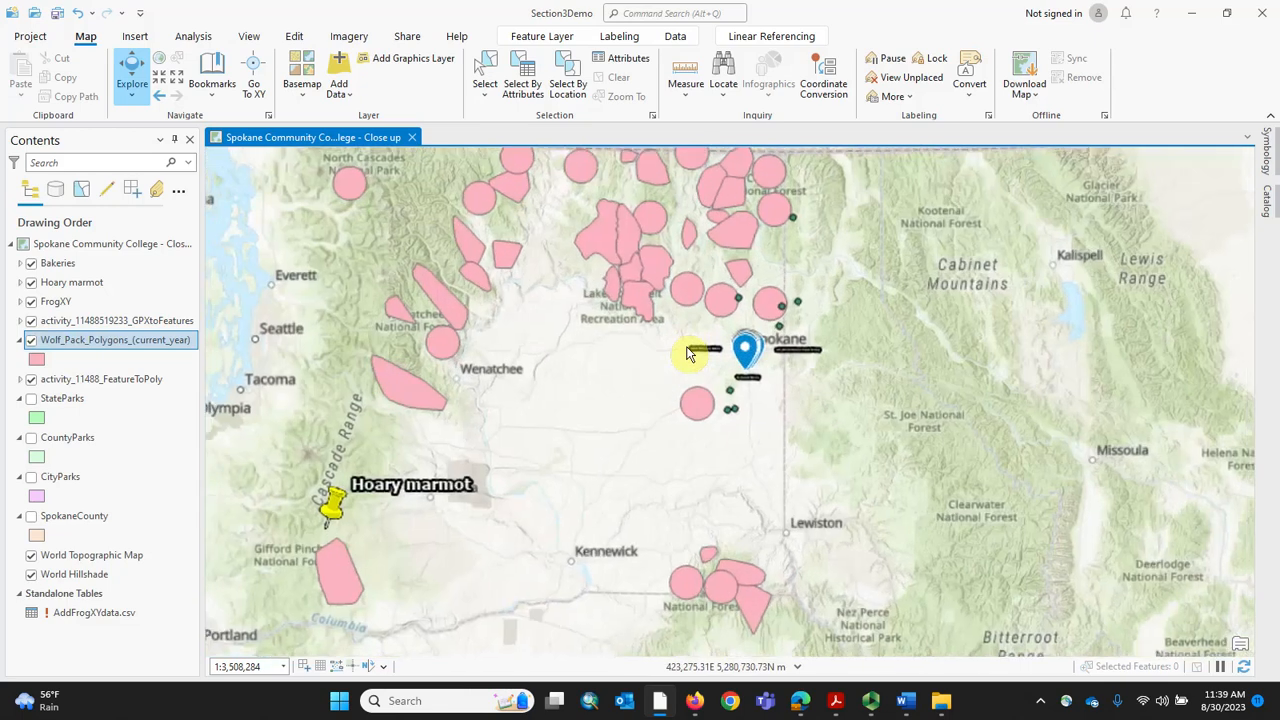
{"action": "scroll", "coordinate": [797, 476], "scroll_direction": "down", "scroll_amount": 2}
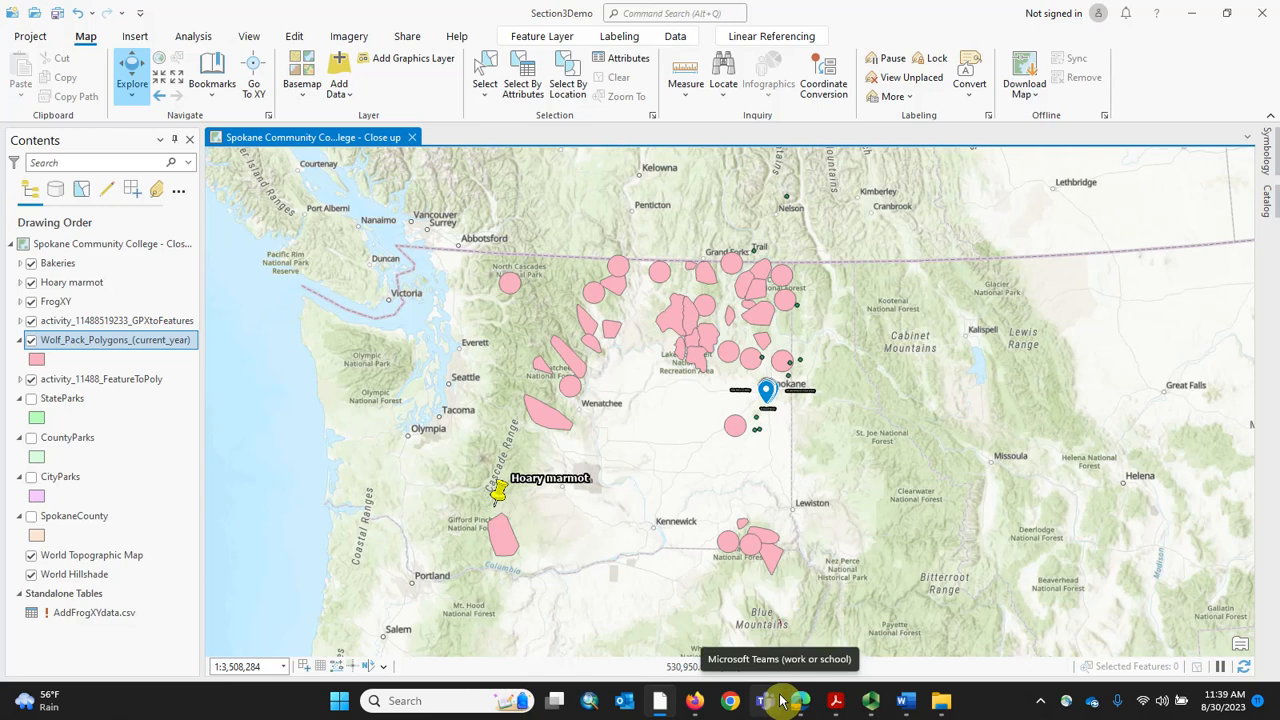
Switch to Firefox and search the web for "Maine GIS data" in a new tab
{"action": "mouse_move", "coordinate": [906, 707]}
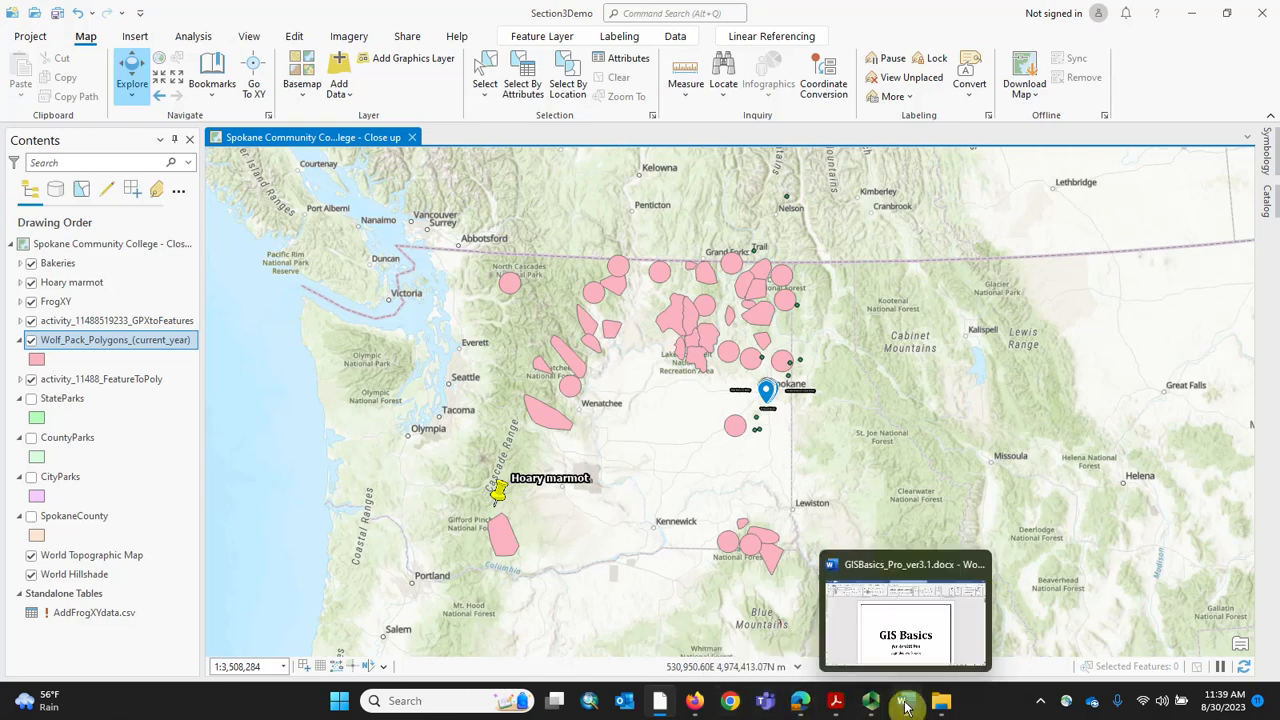
{"action": "left_click", "coordinate": [837, 708]}
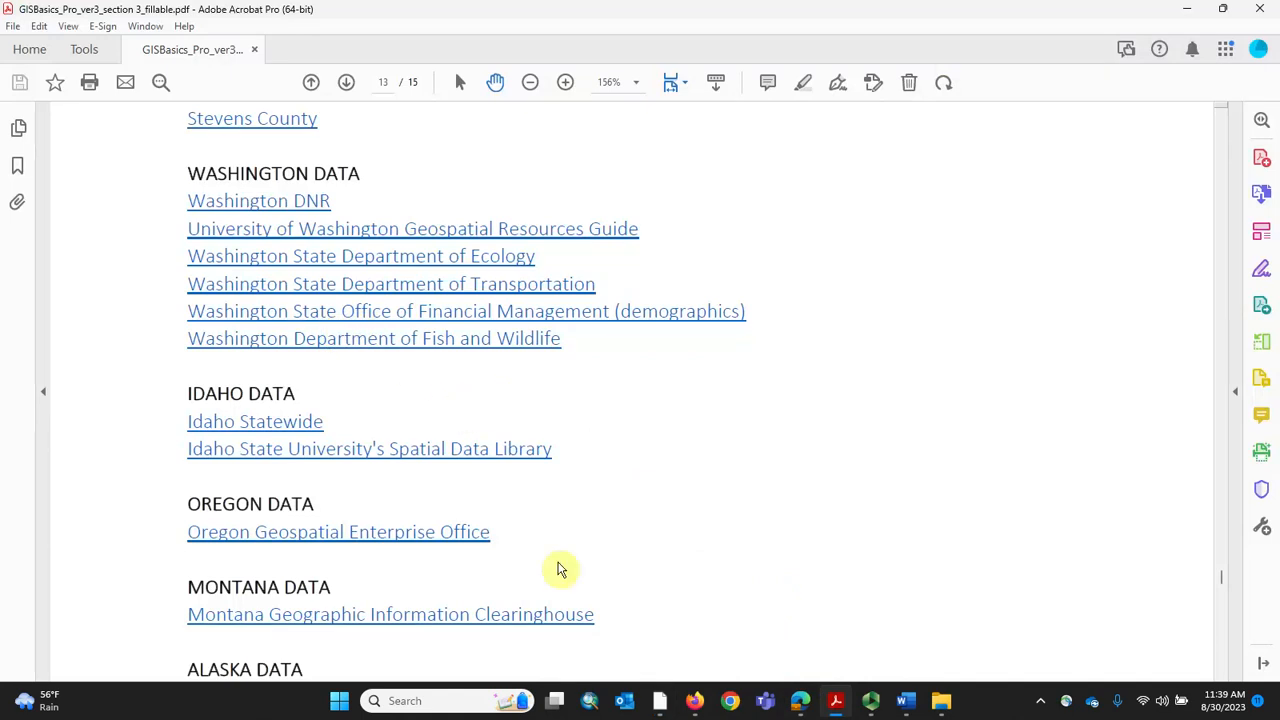
{"action": "left_click", "coordinate": [695, 702]}
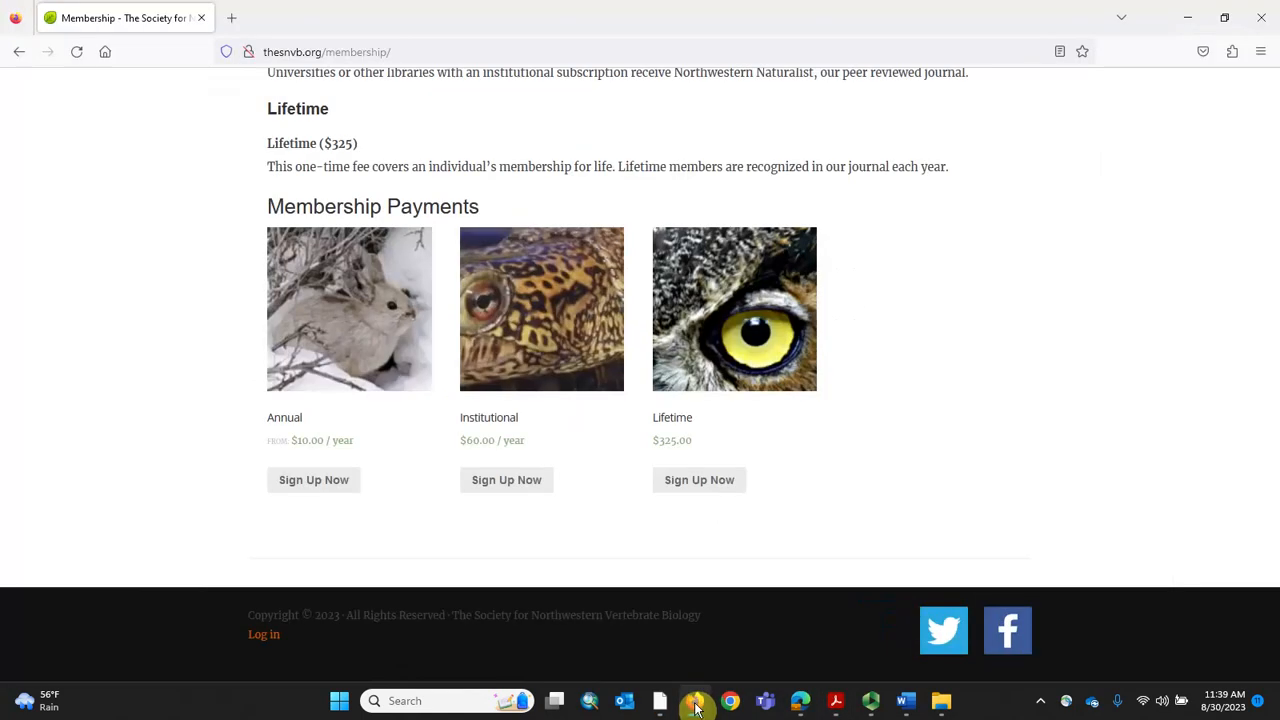
{"action": "left_click", "coordinate": [231, 18]}
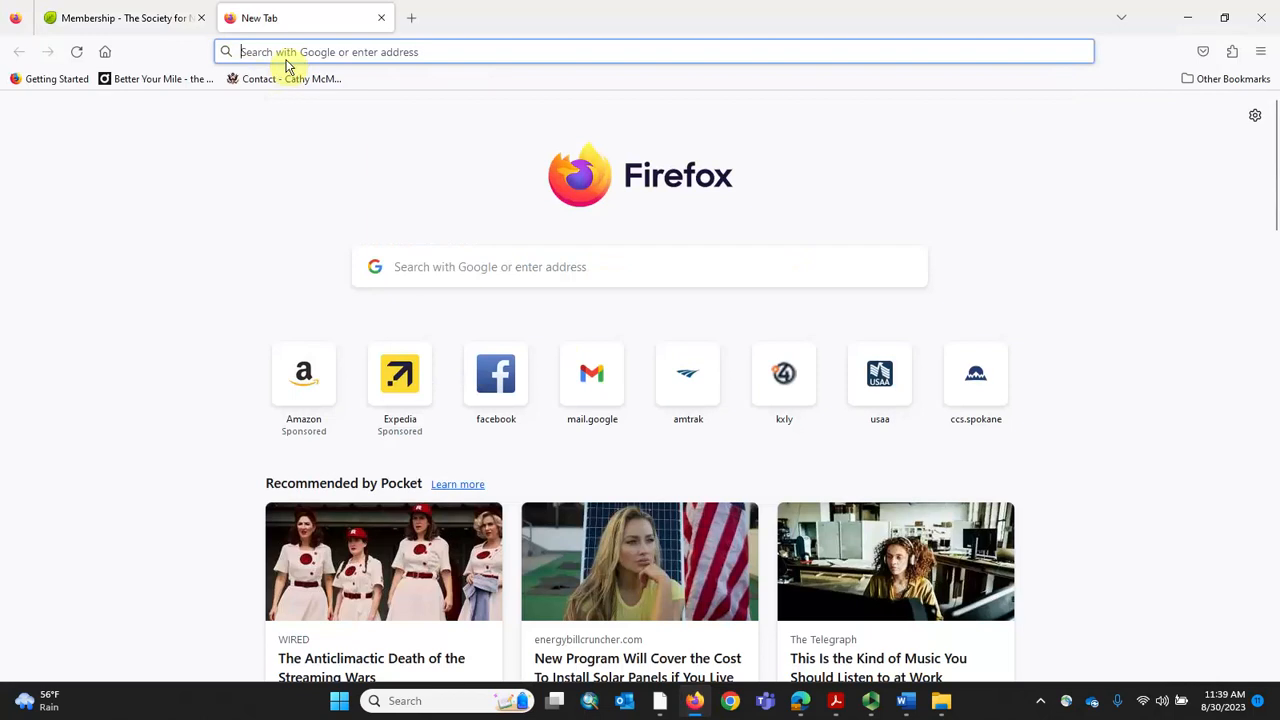
{"action": "left_click", "coordinate": [286, 52]}
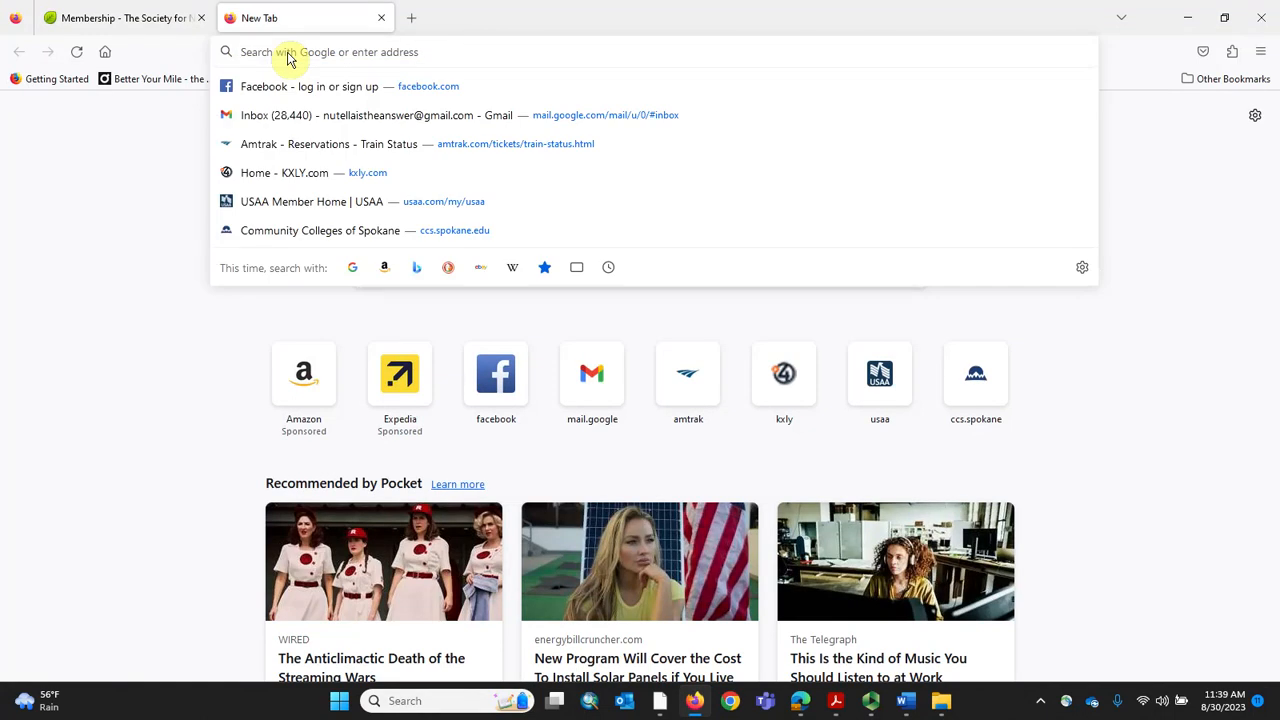
{"action": "type", "text": "Maine GIS"}
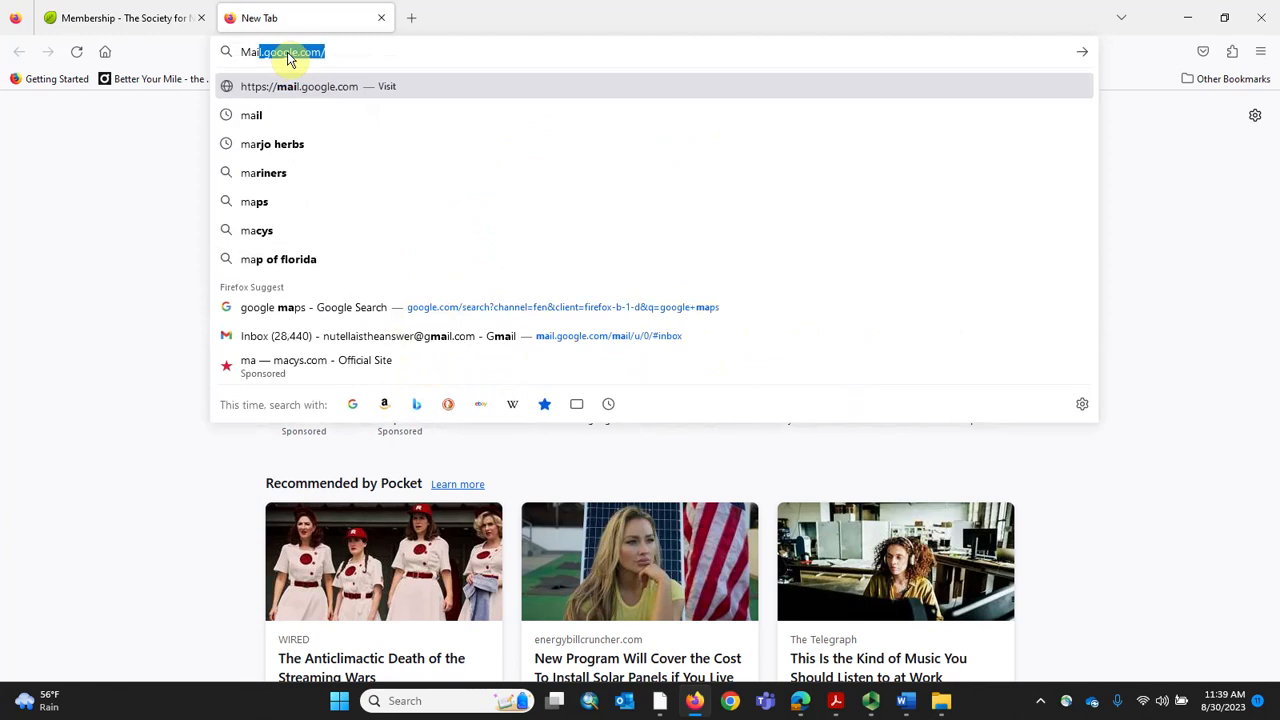
{"action": "type", "text": " data"}
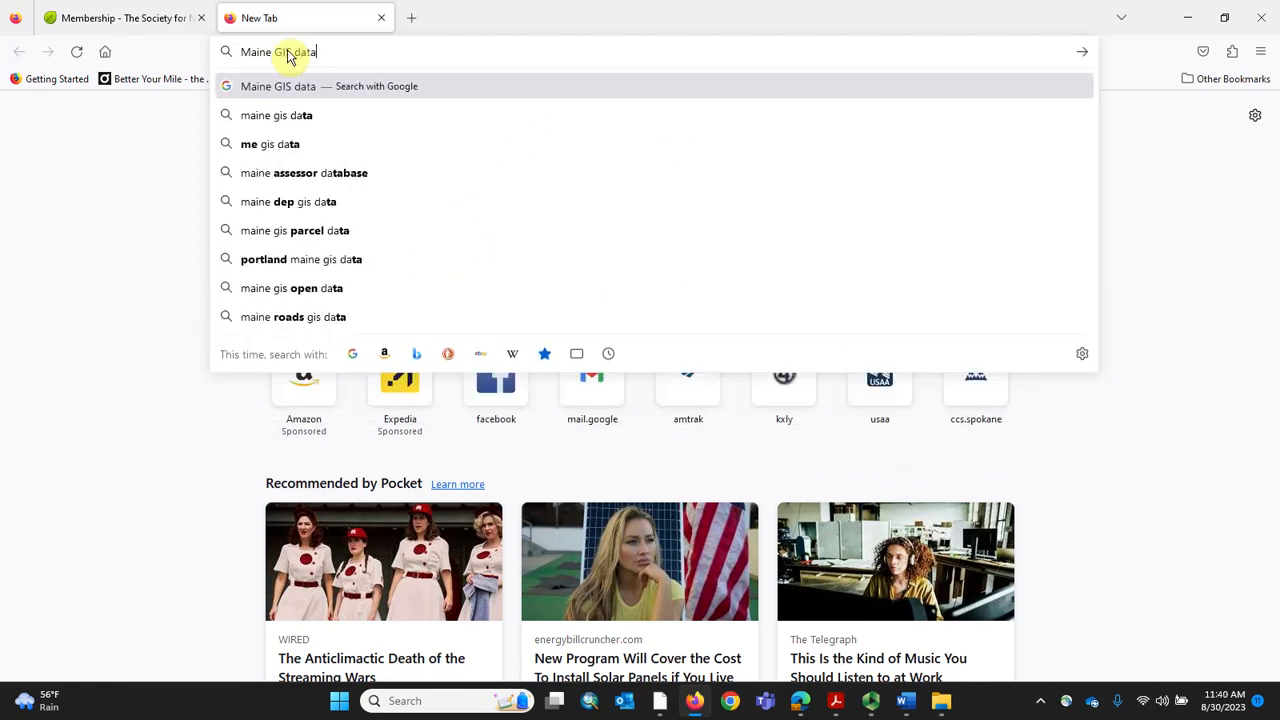
{"action": "key", "text": "Return"}
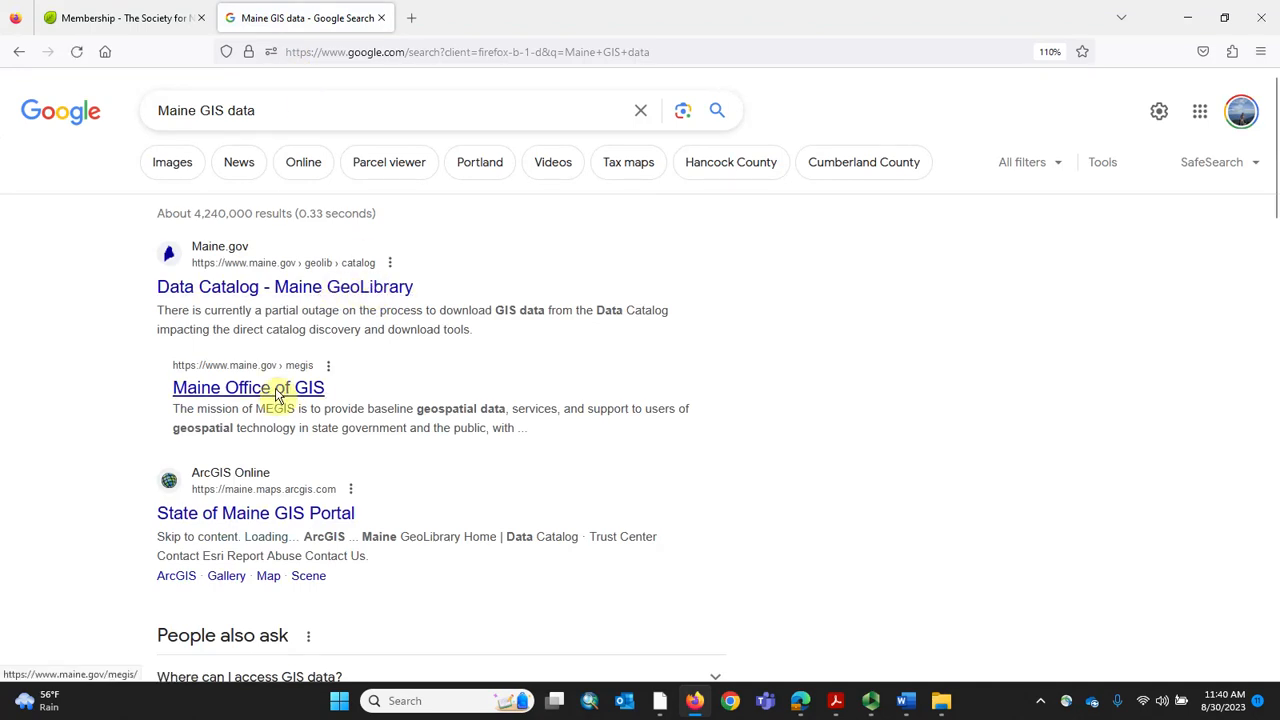
Open the State of Maine GIS Portal from the search results and follow it to the Maine GeoLibrary home page
{"action": "left_click", "coordinate": [234, 516]}
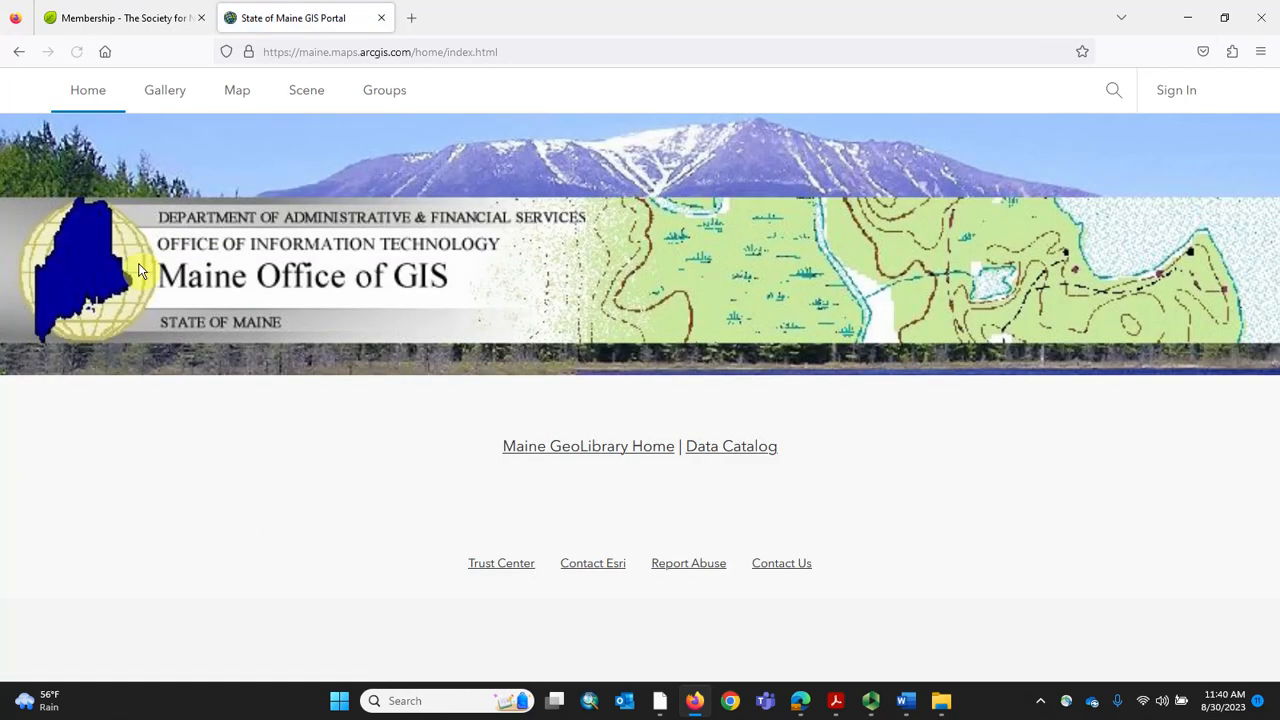
{"action": "left_click", "coordinate": [572, 450]}
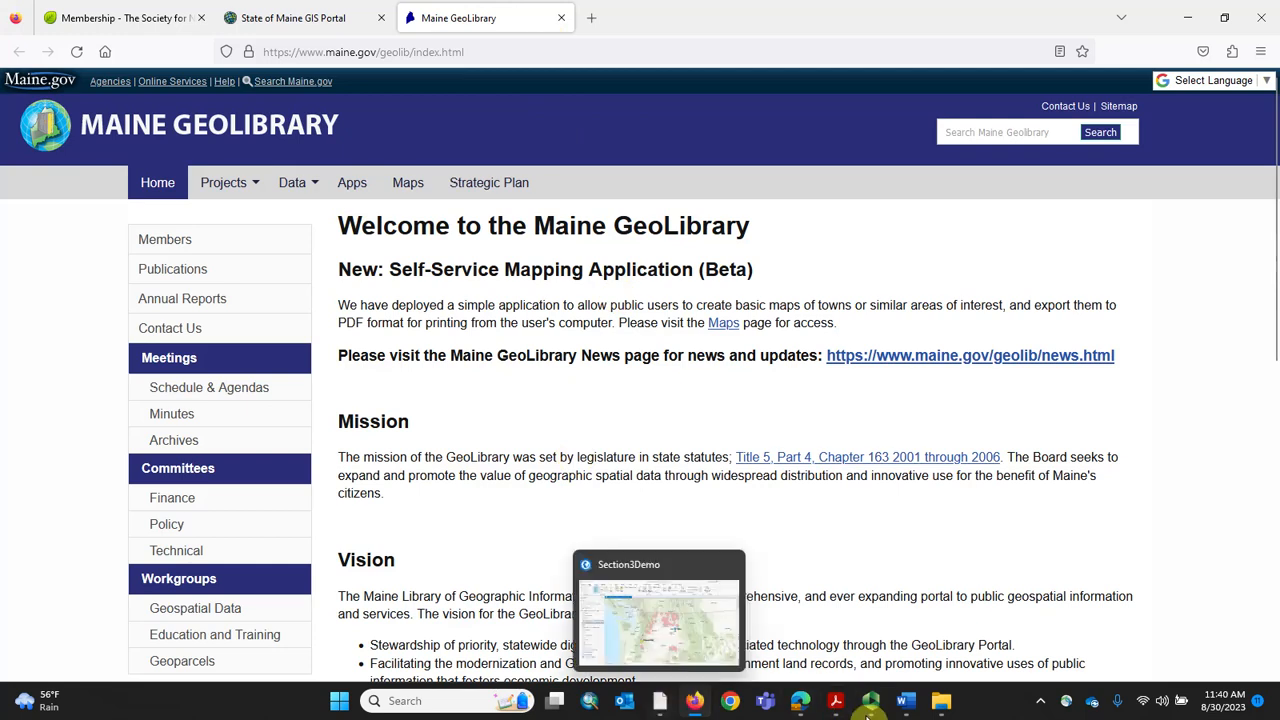
Switch to the GISBasics section 3 PDF in Acrobat and review its links to state GIS data sources
{"action": "left_click", "coordinate": [836, 701]}
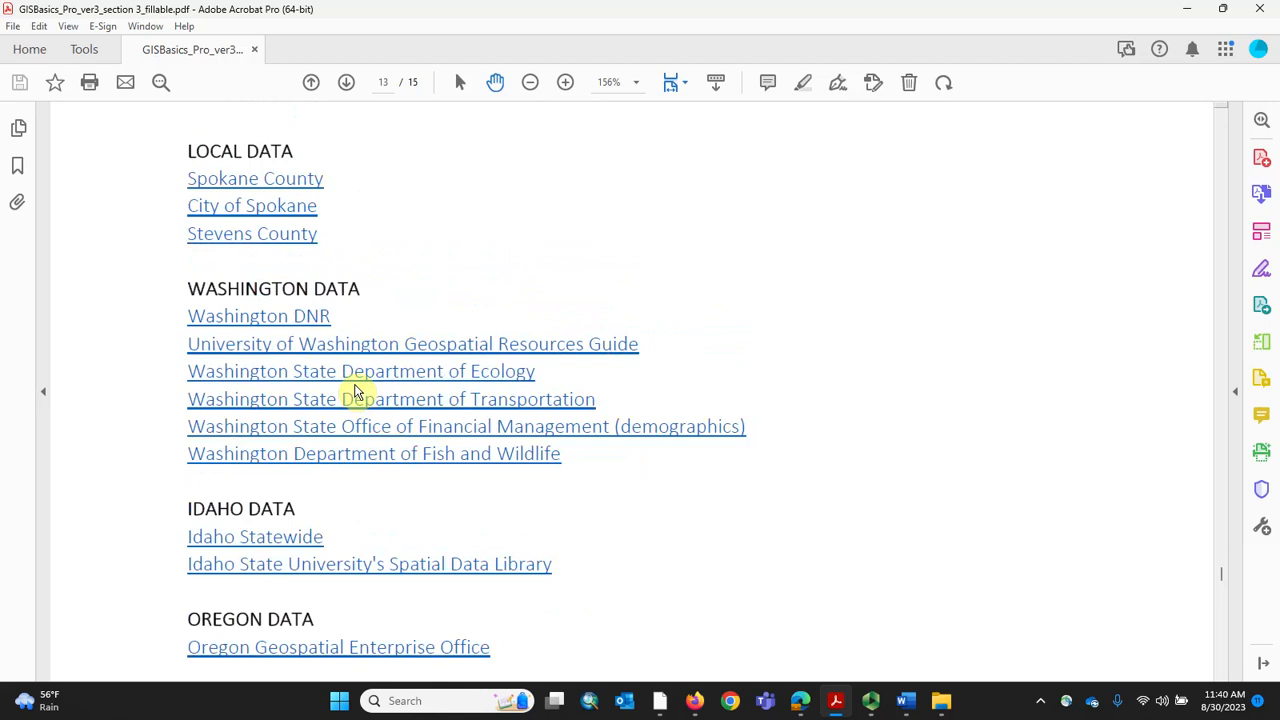
{"action": "scroll", "coordinate": [400, 410], "scroll_direction": "down", "scroll_amount": 1}
{"action": "scroll", "coordinate": [417, 417], "scroll_direction": "down", "scroll_amount": 7}
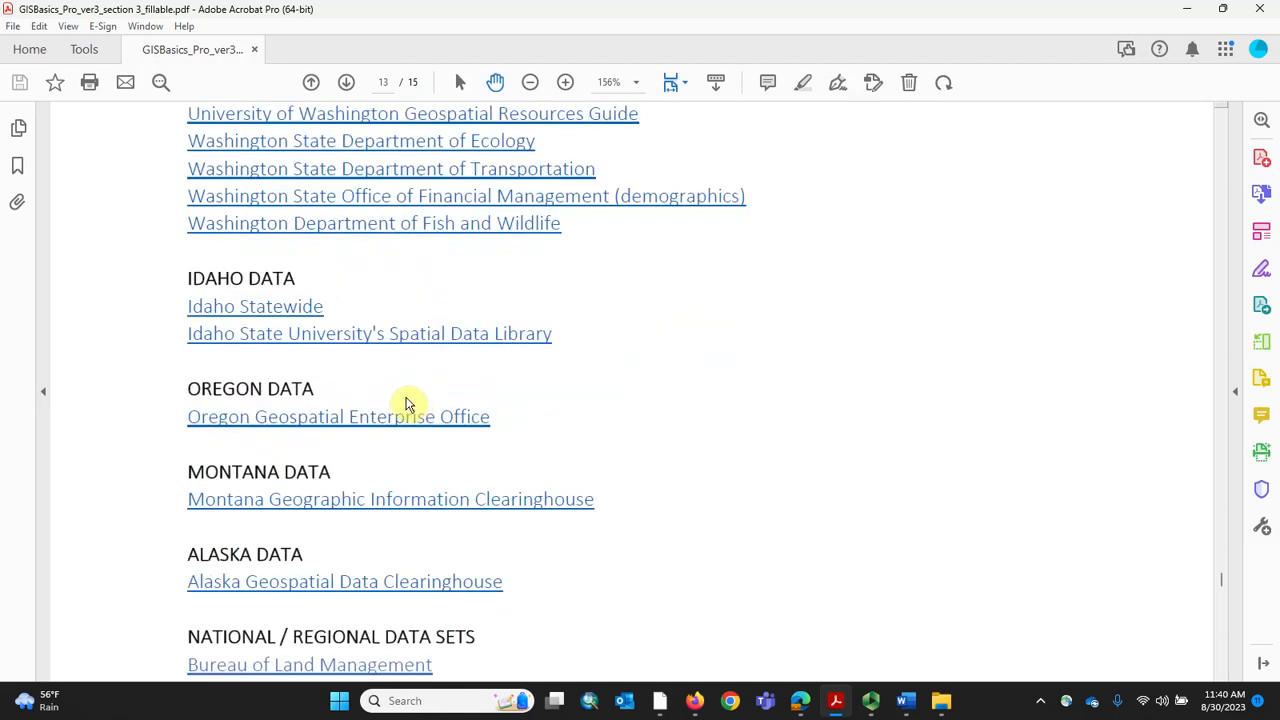
Read through the 3.2 Terms list and the 3.3 Try It Out tasks in the section 3 PDF
{"action": "scroll", "coordinate": [417, 405], "scroll_direction": "down", "scroll_amount": 5}
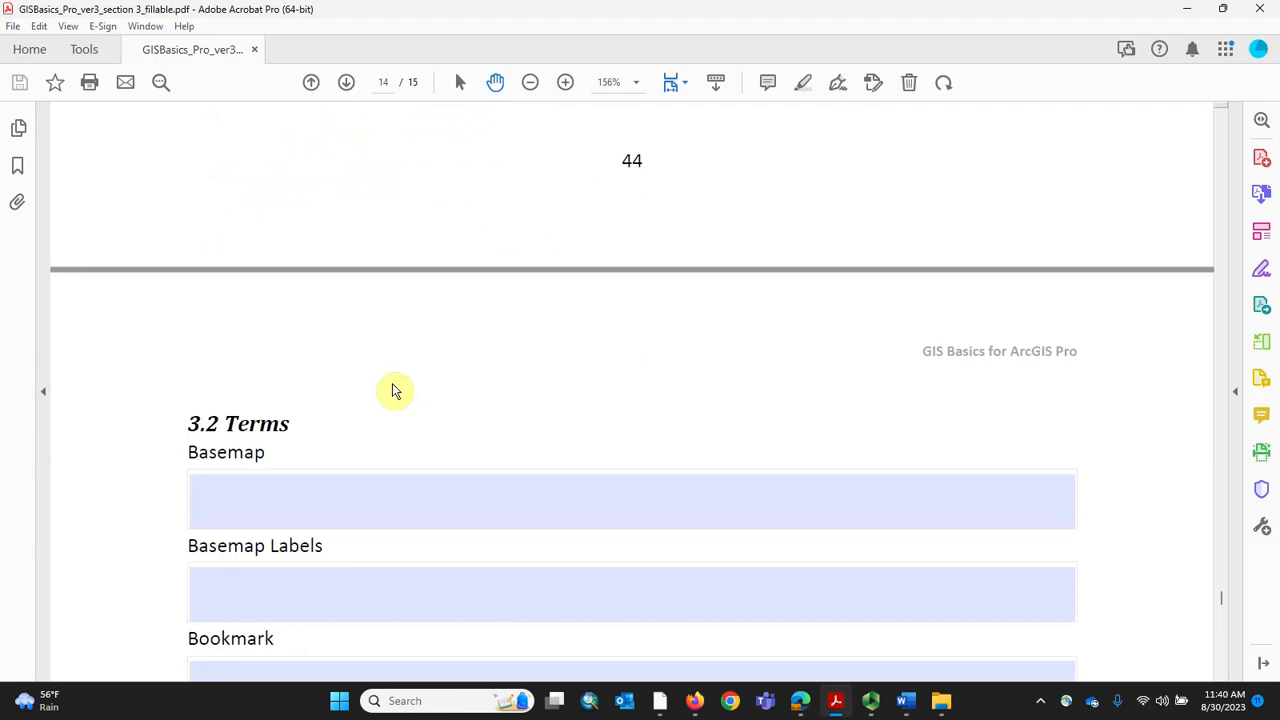
{"action": "scroll", "coordinate": [390, 389], "scroll_direction": "down", "scroll_amount": 1}
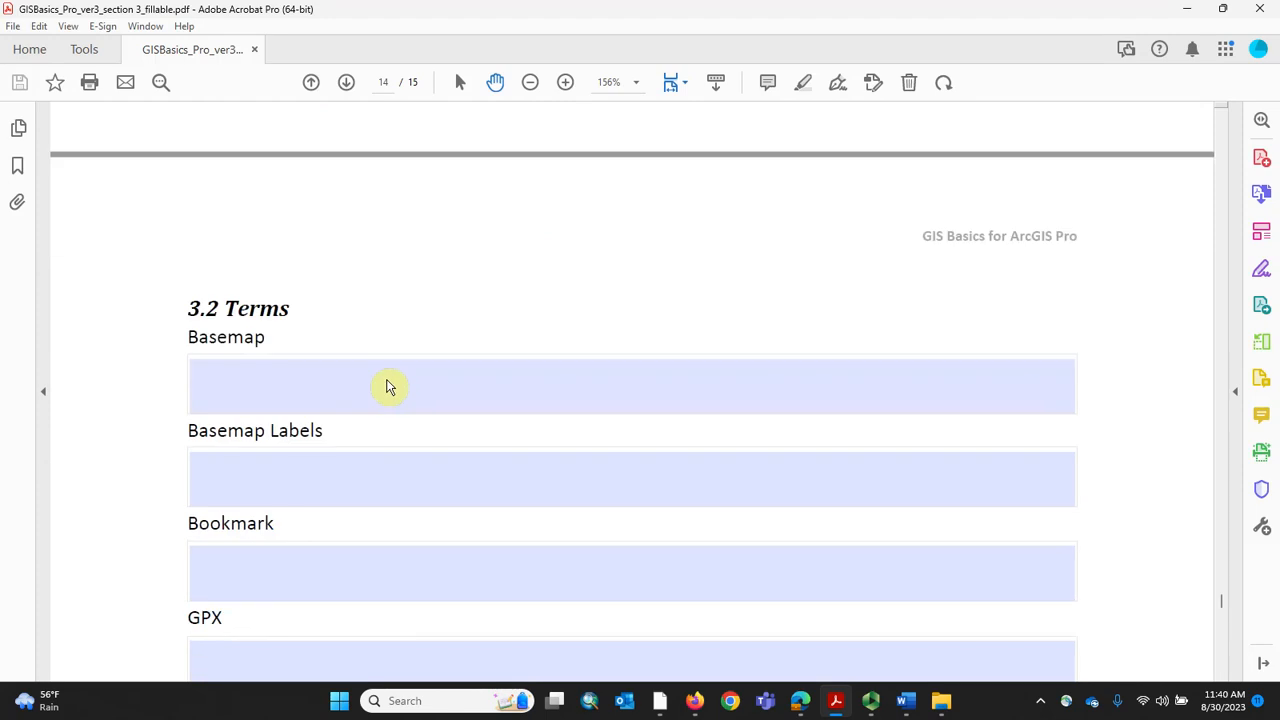
{"action": "left_click", "coordinate": [390, 388]}
{"action": "scroll", "coordinate": [392, 388], "scroll_direction": "down", "scroll_amount": 3}
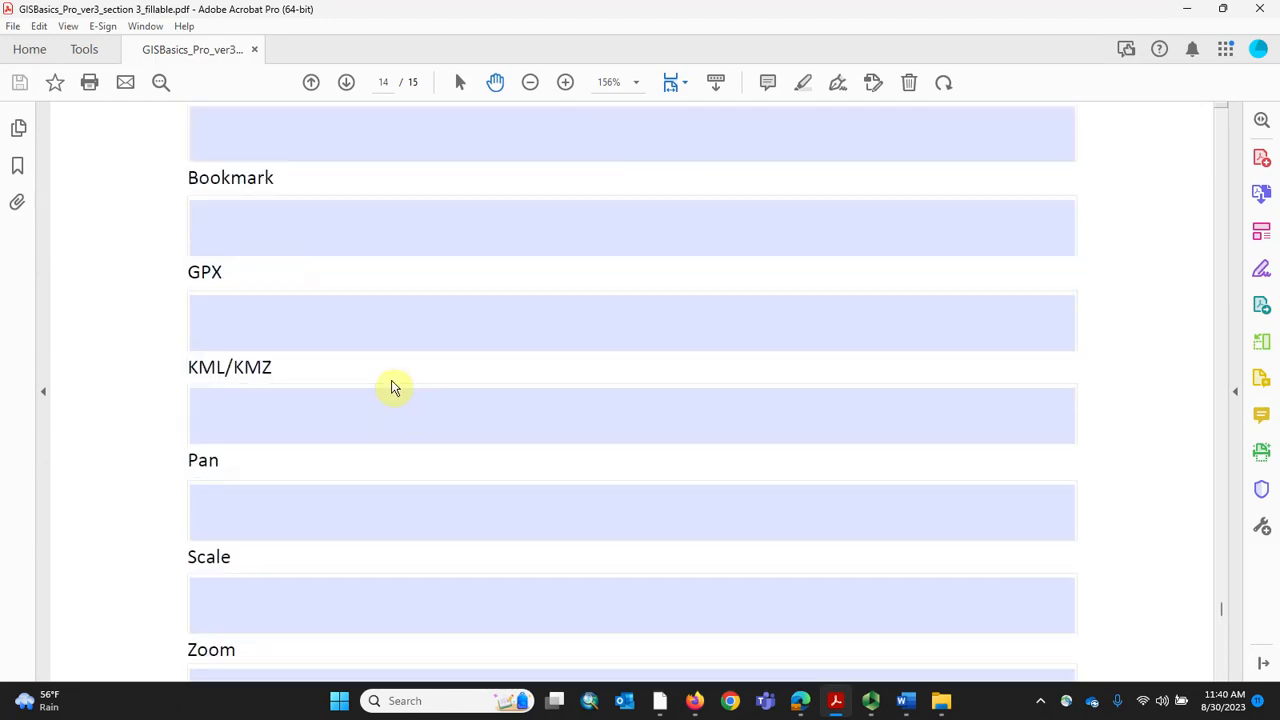
{"action": "scroll", "coordinate": [392, 388], "scroll_direction": "down", "scroll_amount": 2}
{"action": "scroll", "coordinate": [392, 388], "scroll_direction": "up", "scroll_amount": 2}
{"action": "scroll", "coordinate": [392, 394], "scroll_direction": "down", "scroll_amount": 5}
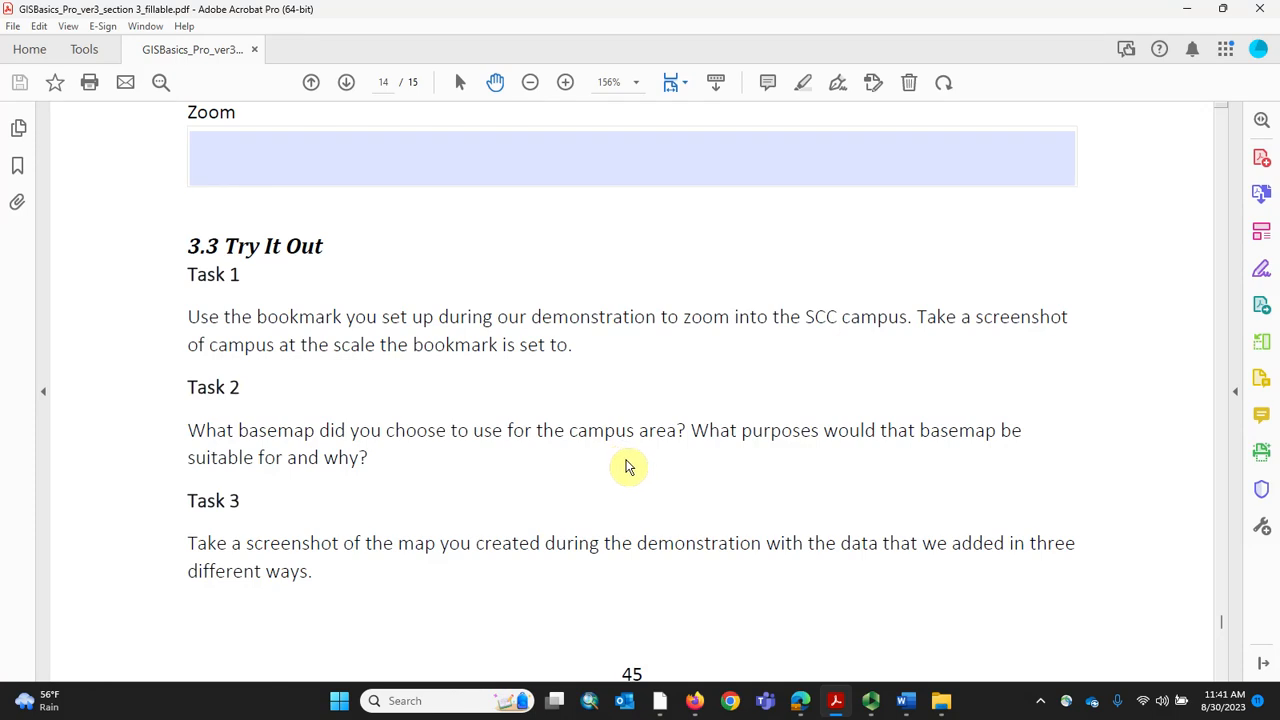
{"action": "scroll", "coordinate": [628, 465], "scroll_direction": "down", "scroll_amount": 2}
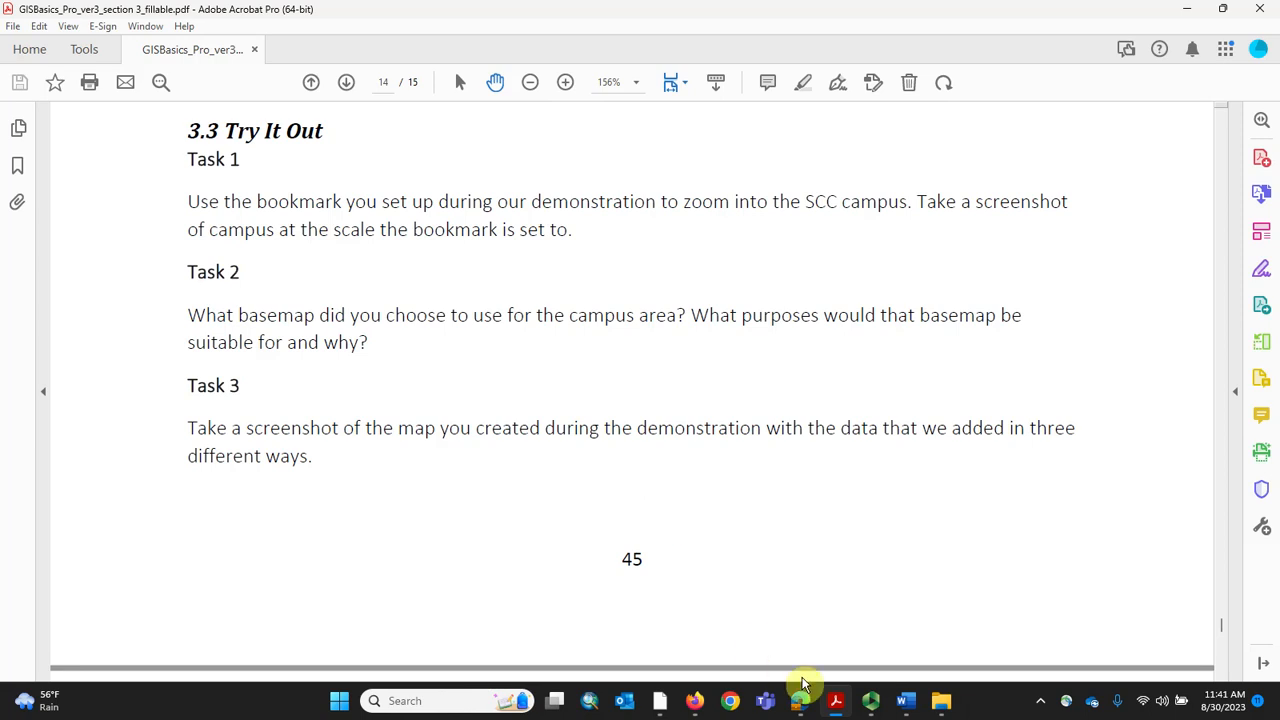
Switch to ArcGIS Pro and review the map of Washington with the layers added during the demonstration
{"action": "left_click", "coordinate": [662, 707]}
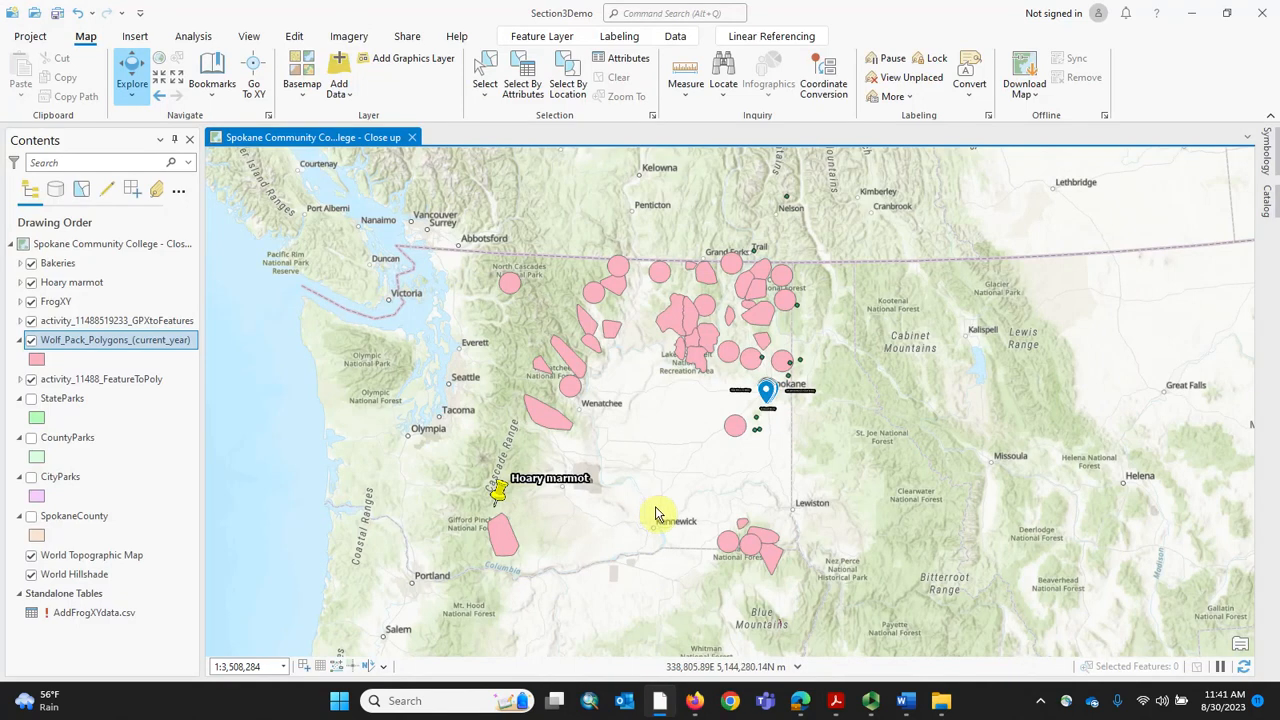
{"action": "left_click_drag", "start_coordinate": [650, 500], "coordinate": [786, 491]}
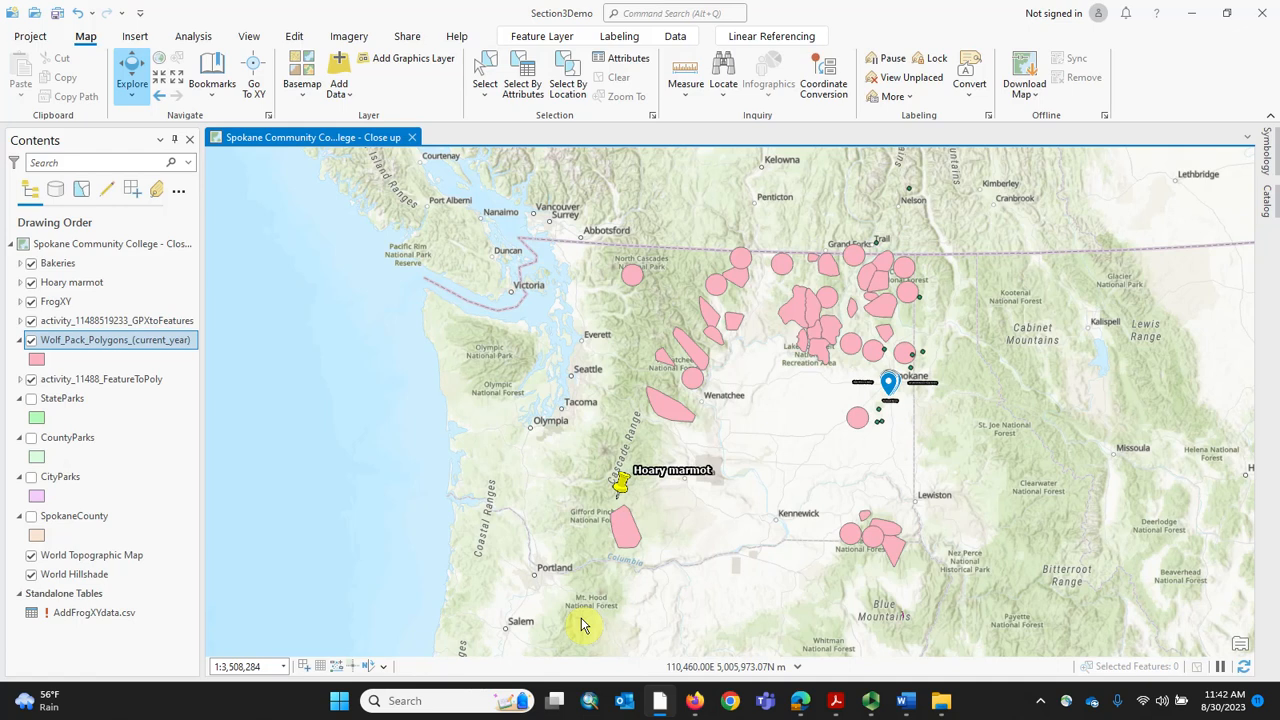
Return to the section 3 PDF in Acrobat and read the 3.4 Check Yourself exercise with its coordinate table
{"action": "mouse_move", "coordinate": [848, 710]}
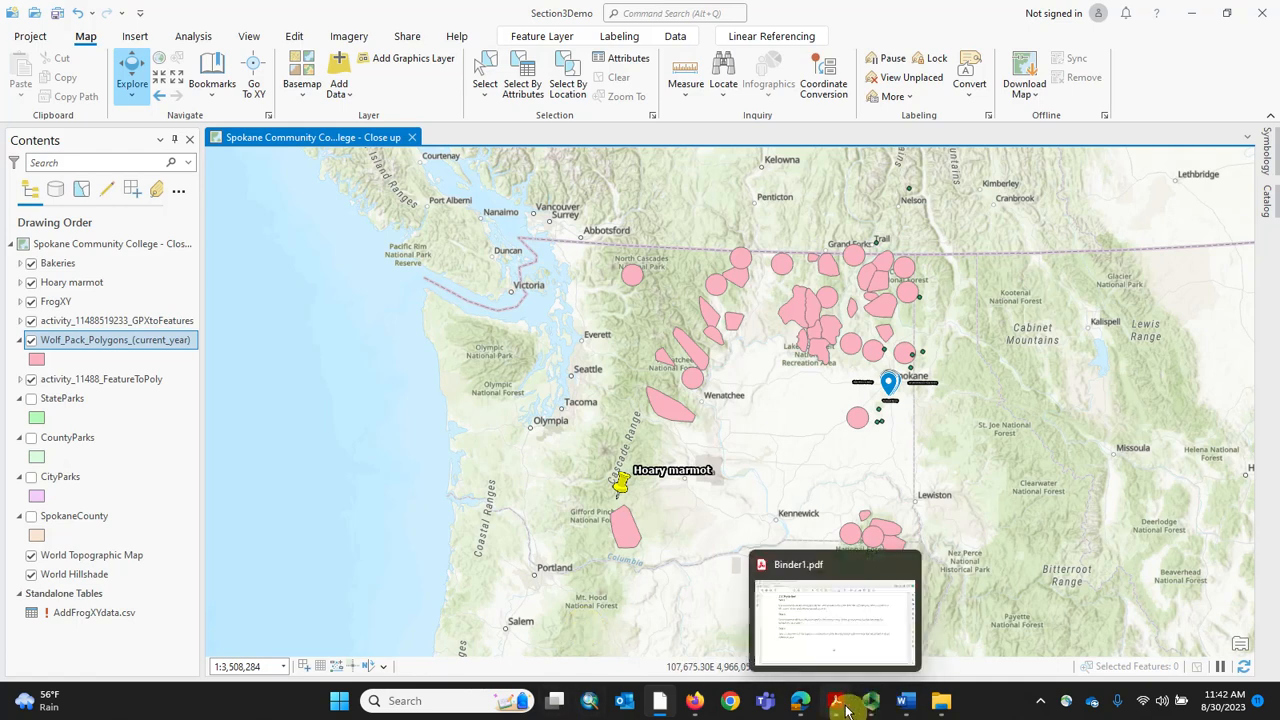
{"action": "left_click", "coordinate": [840, 708]}
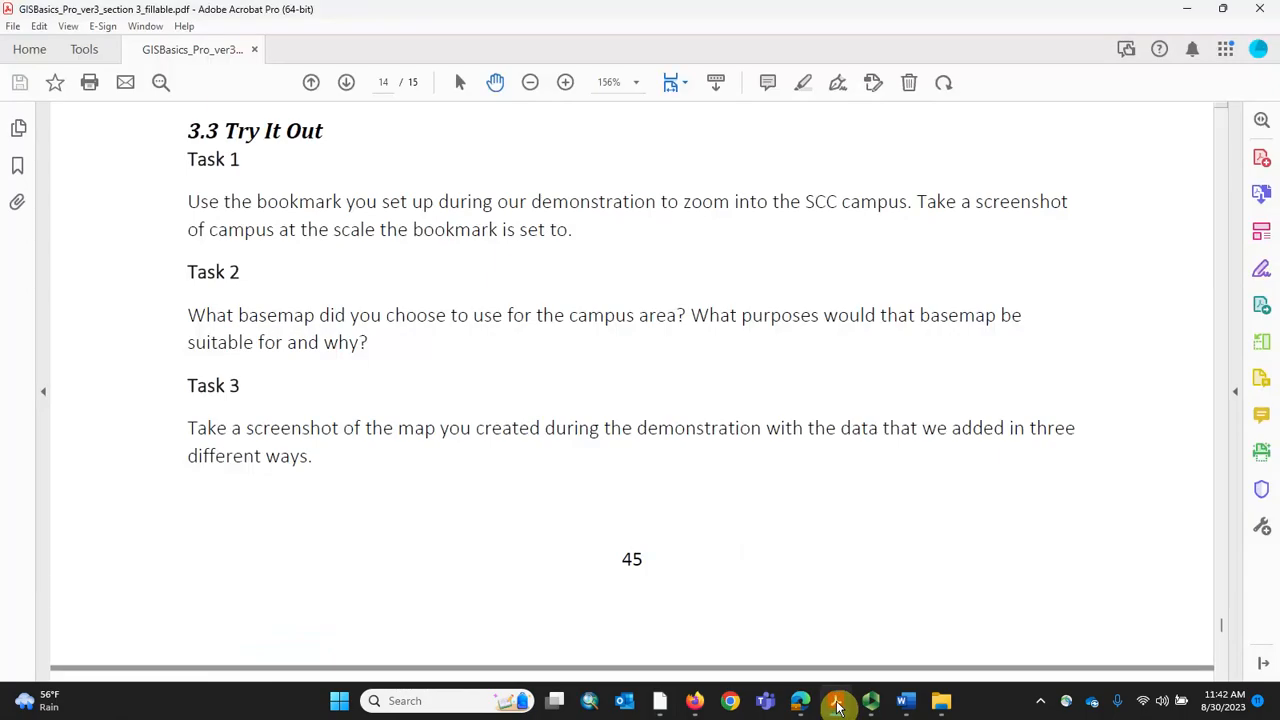
{"action": "scroll", "coordinate": [782, 614], "scroll_direction": "down", "scroll_amount": 3}
{"action": "scroll", "coordinate": [782, 614], "scroll_direction": "down", "scroll_amount": 6}
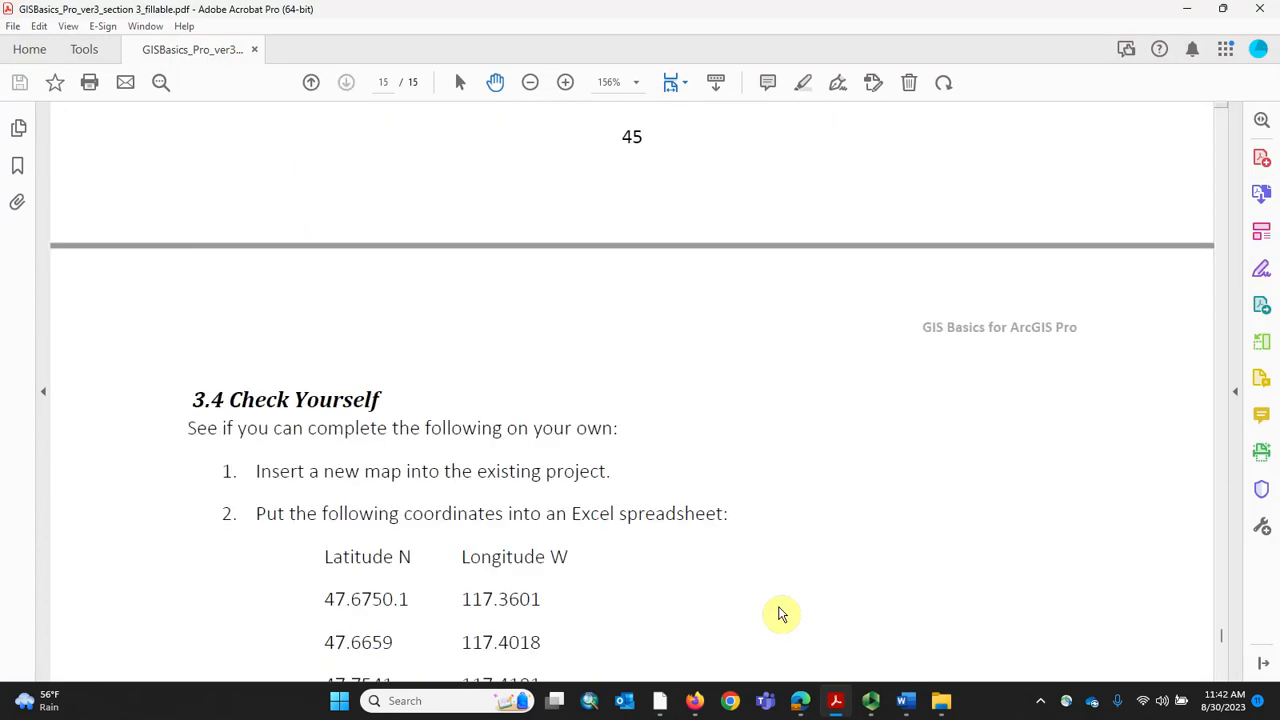
{"action": "scroll", "coordinate": [414, 323], "scroll_direction": "down", "scroll_amount": 3}
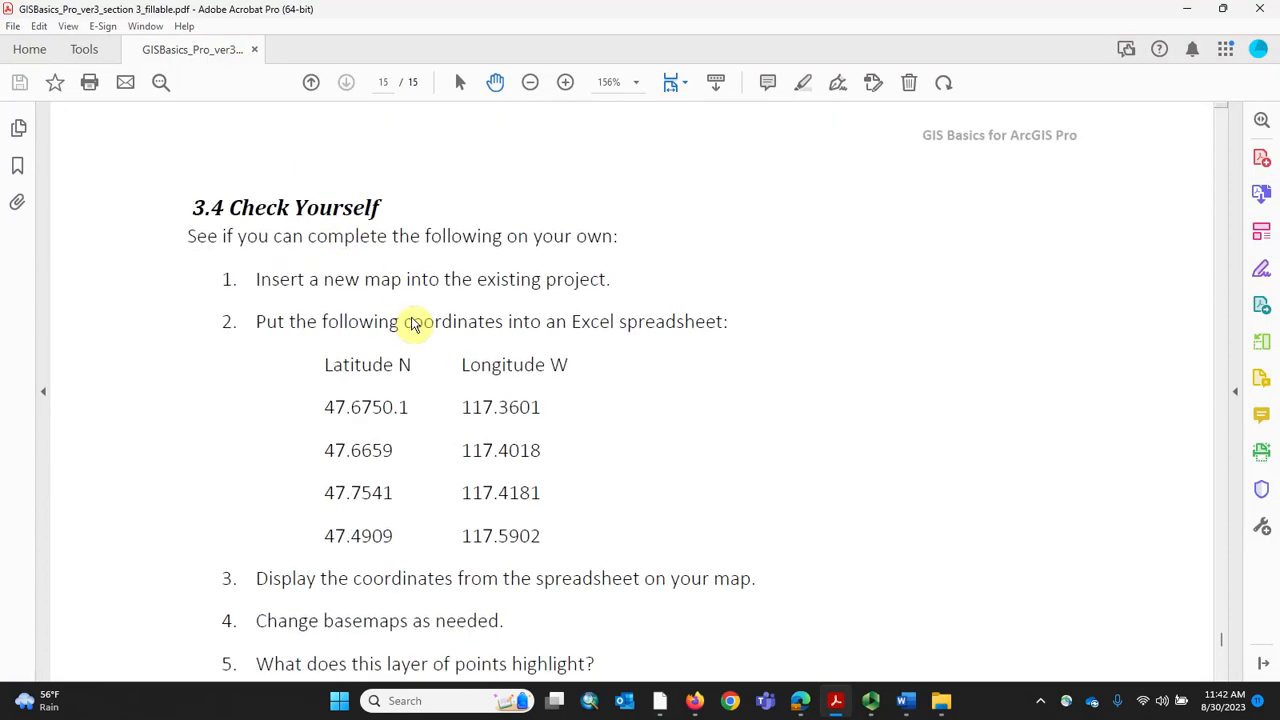
{"action": "scroll", "coordinate": [420, 331], "scroll_direction": "up", "scroll_amount": 2}
{"action": "scroll", "coordinate": [420, 331], "scroll_direction": "down", "scroll_amount": 1}
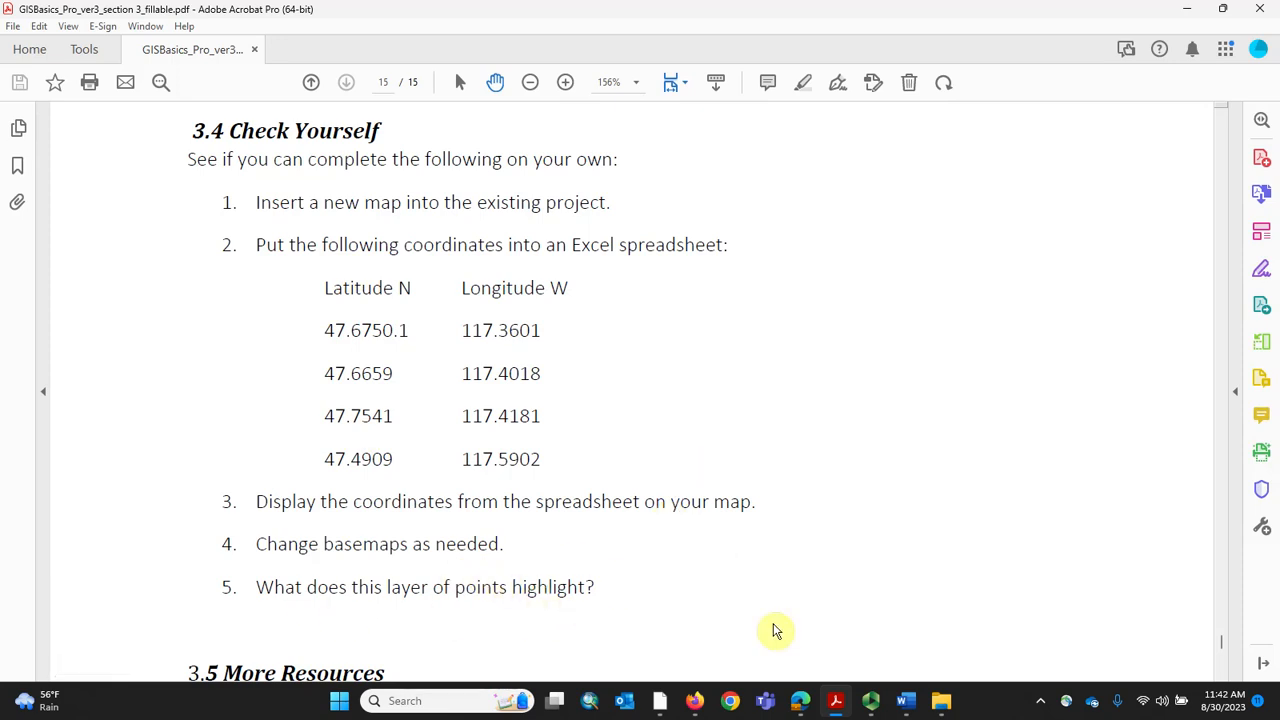
{"action": "mouse_move", "coordinate": [909, 711]}
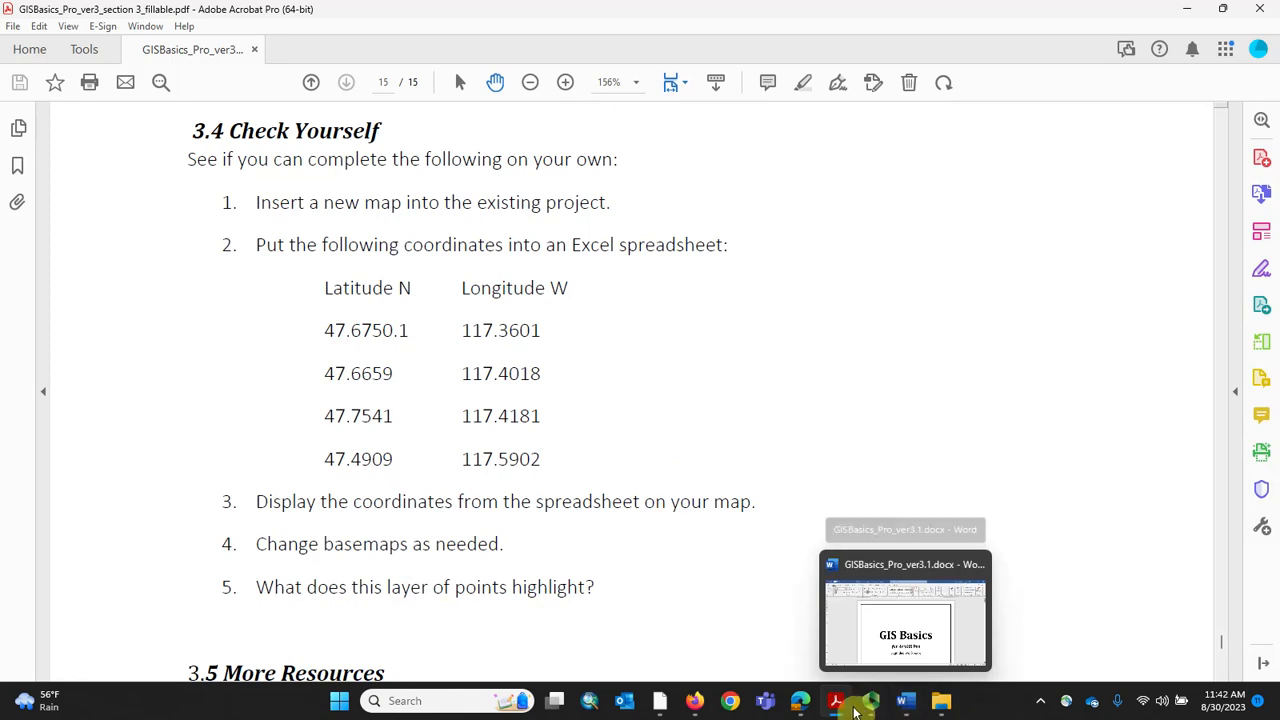
{"action": "left_click", "coordinate": [871, 705]}
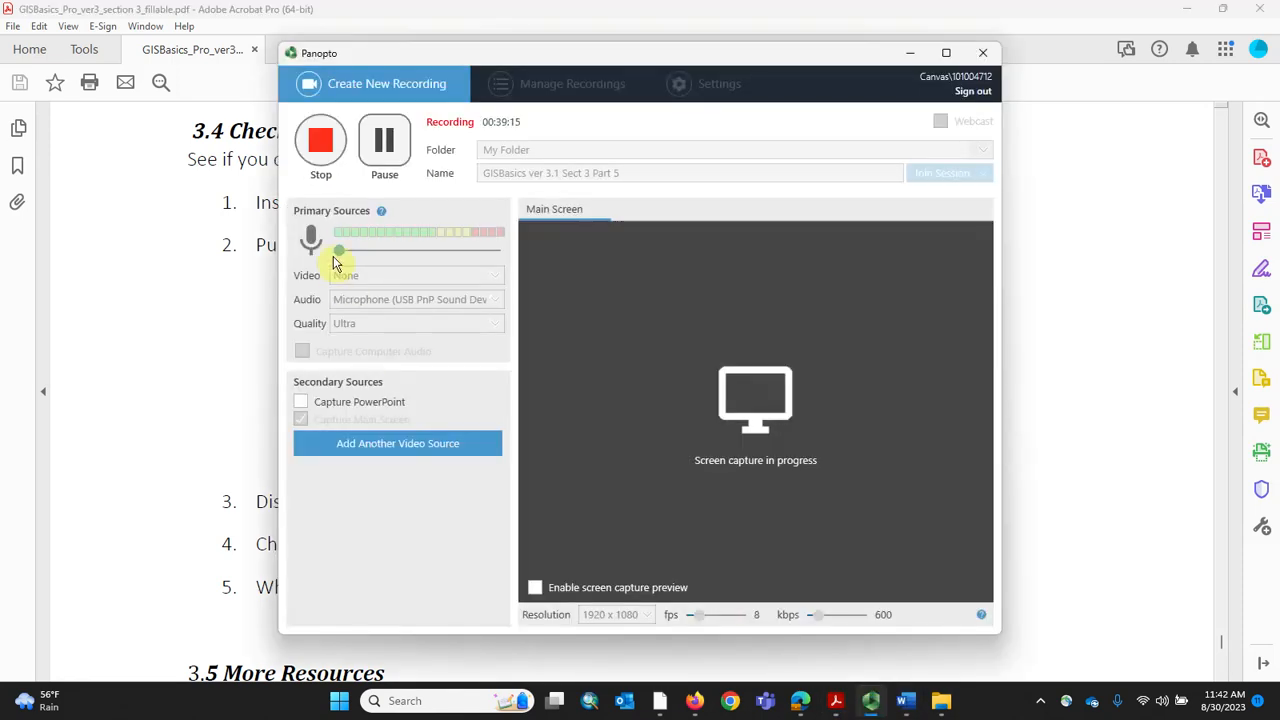